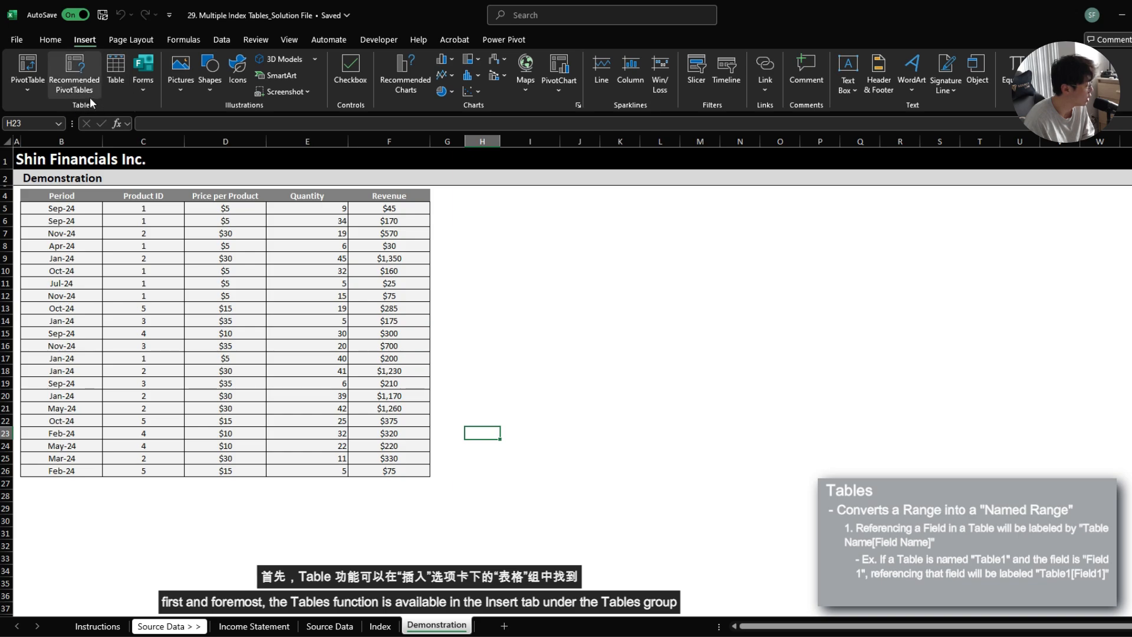
Try a plain reference to the Quantity values E5:E26 in cell I7, previewing its contents before discarding it
drag(66, 196, 396, 472)
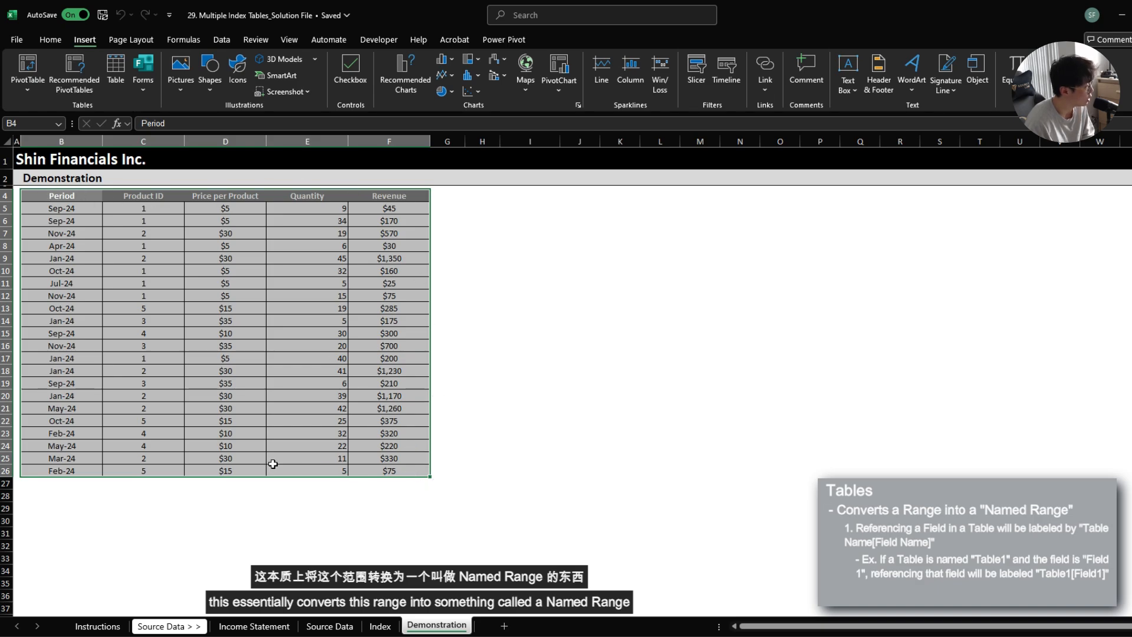
click(505, 234)
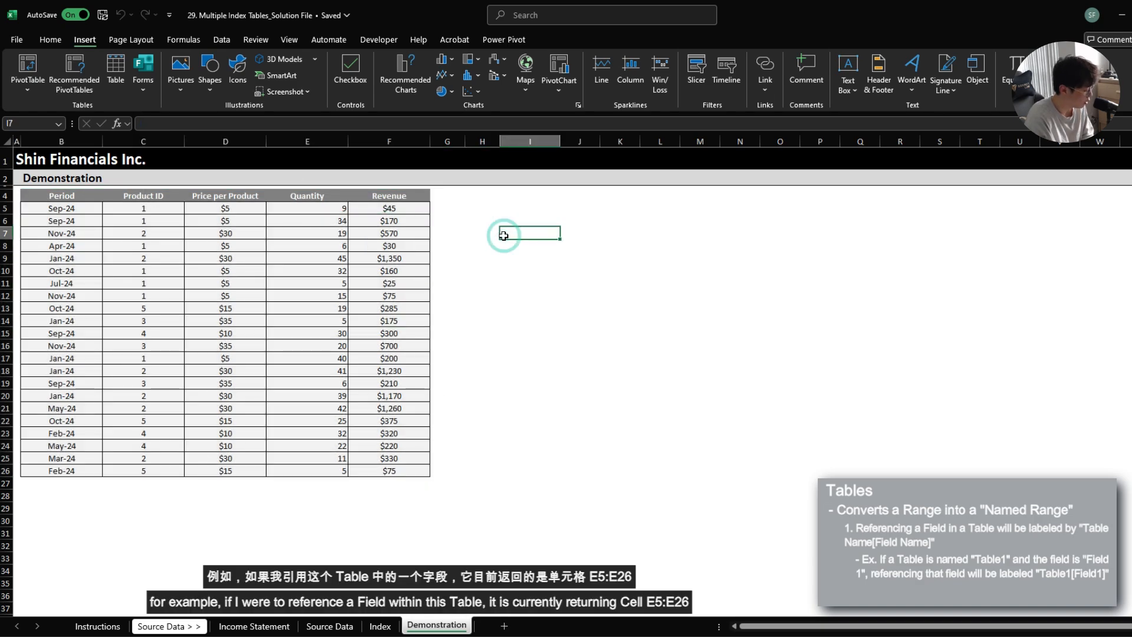
text(=)
key(Left)
key(Left)
key(Left)
key(Left)
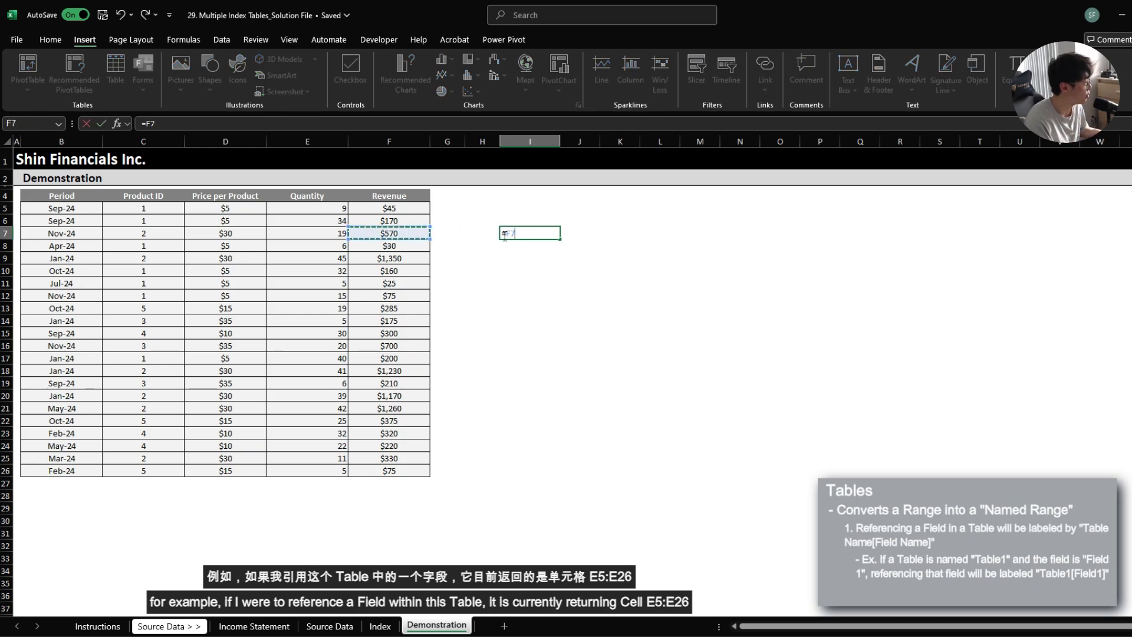
key(Up)
key(Up)
key(ctrl+shift+Down)
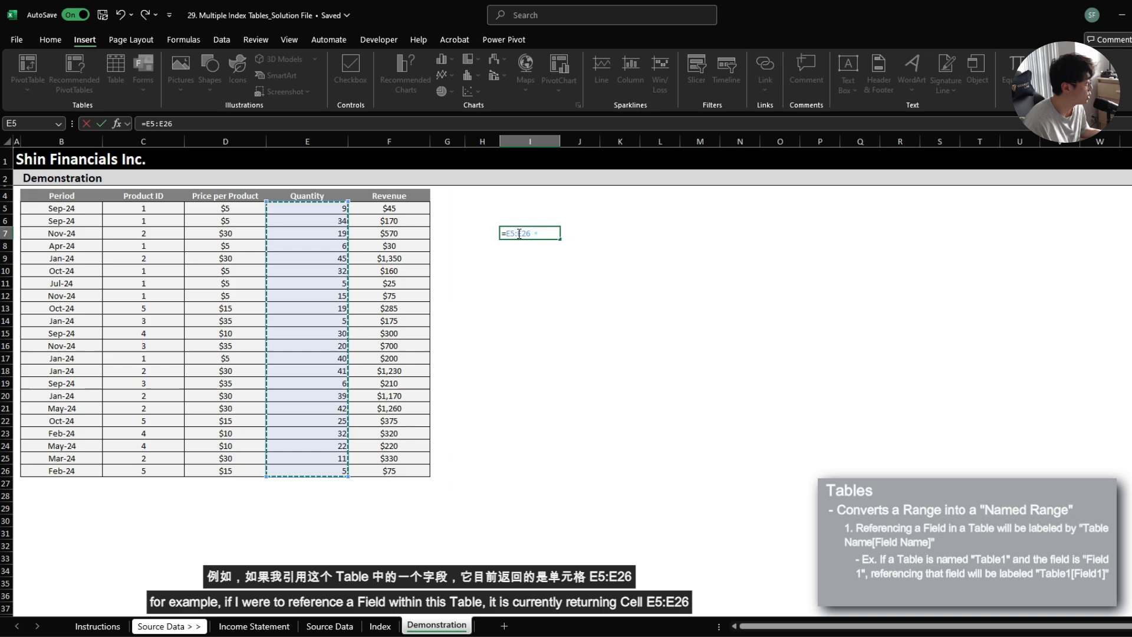
drag(505, 234, 531, 234)
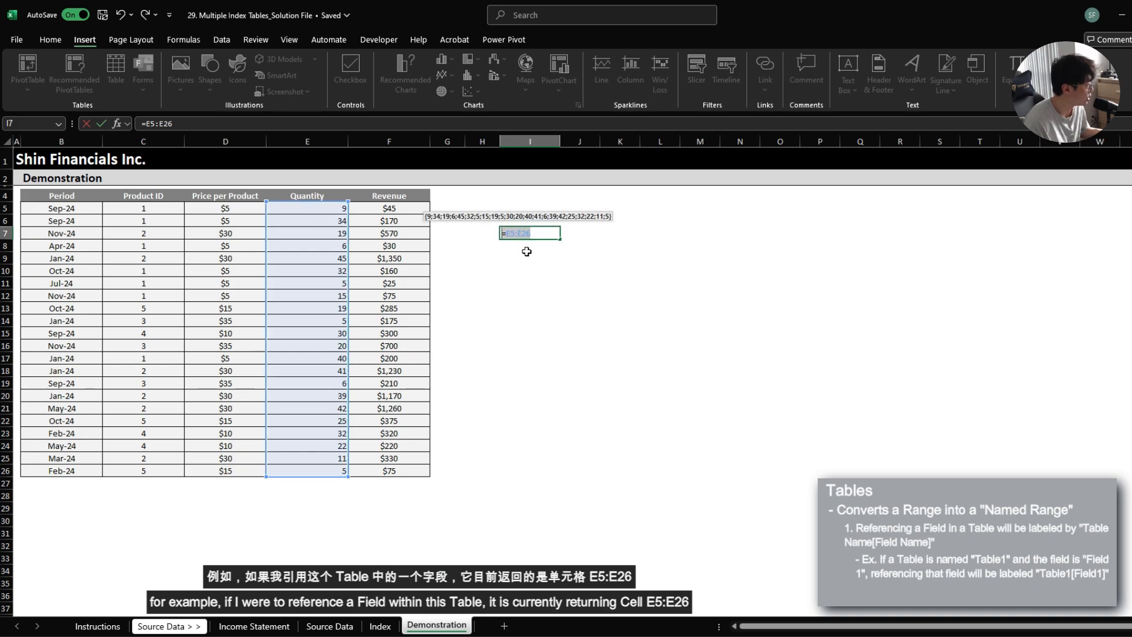
key(Escape)
Convert the range B4:F26 into a table that has headers
drag(61, 195, 425, 470)
click(116, 71)
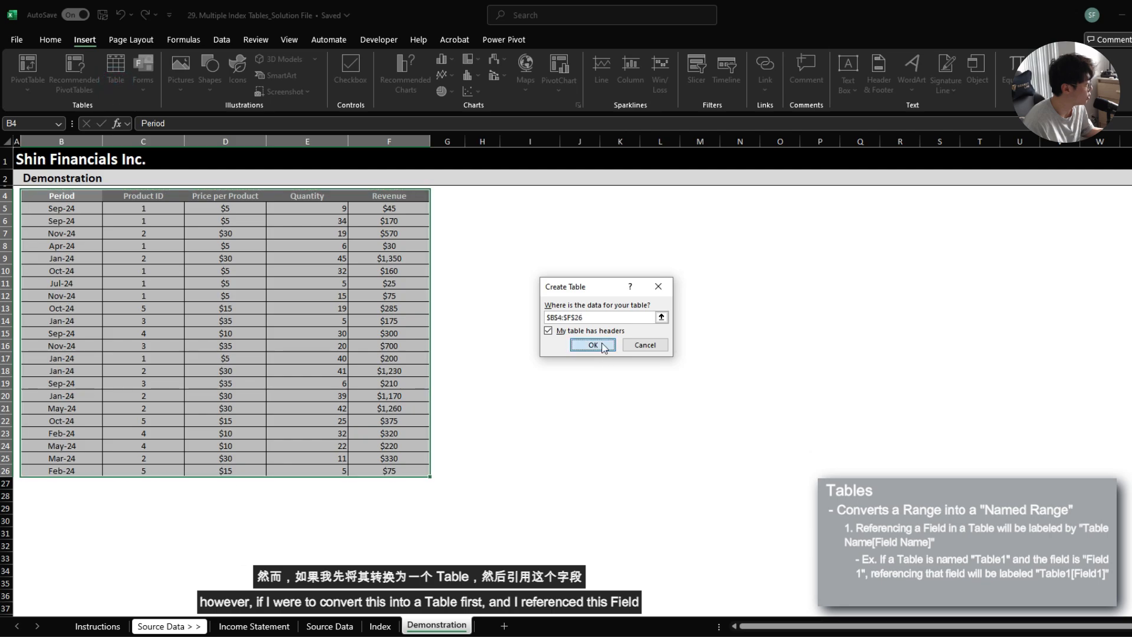
click(601, 342)
Try referencing the table's whole Quantity field from cell H5, examine the table and field names, and discard the formula
click(498, 210)
text(=)
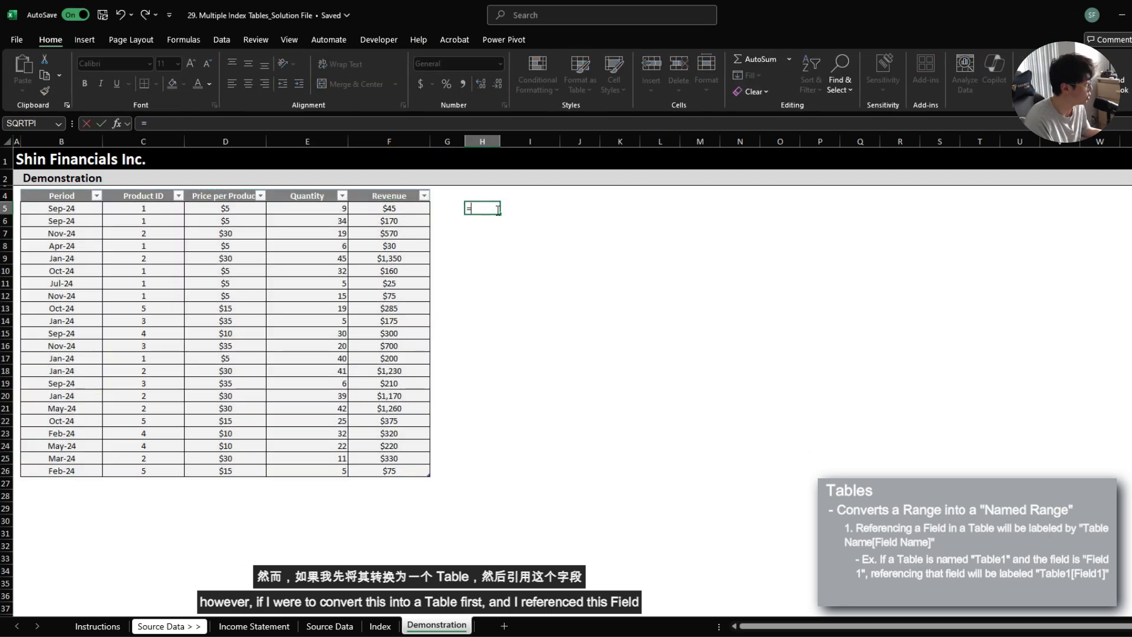
key(Left)
key(Left)
key(Left)
key(ctrl+shift+Down)
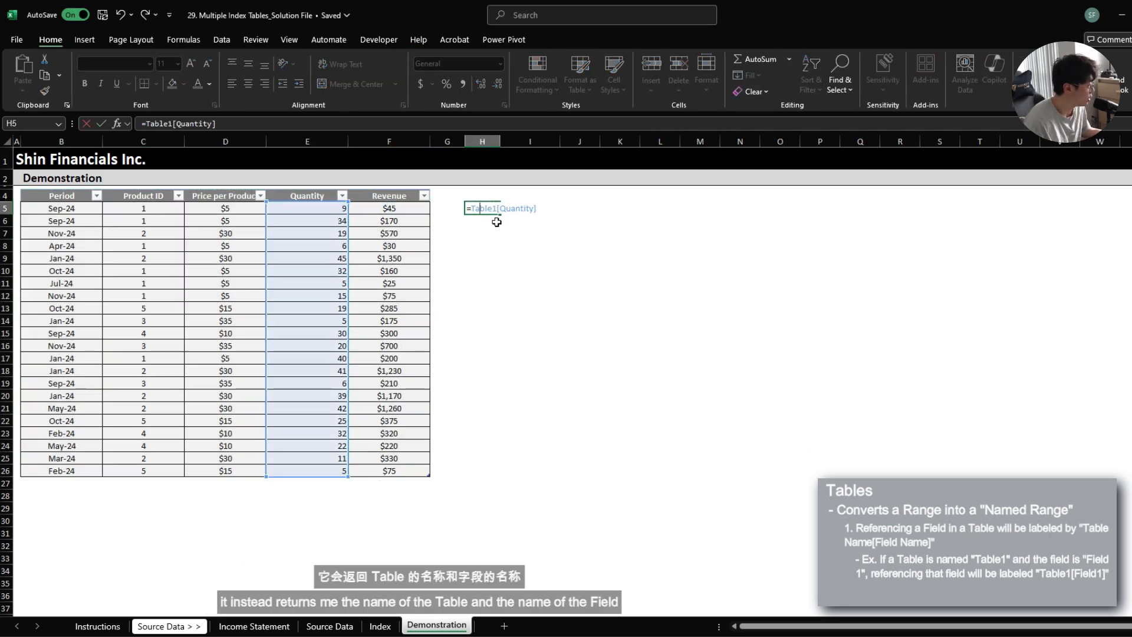
click(470, 208)
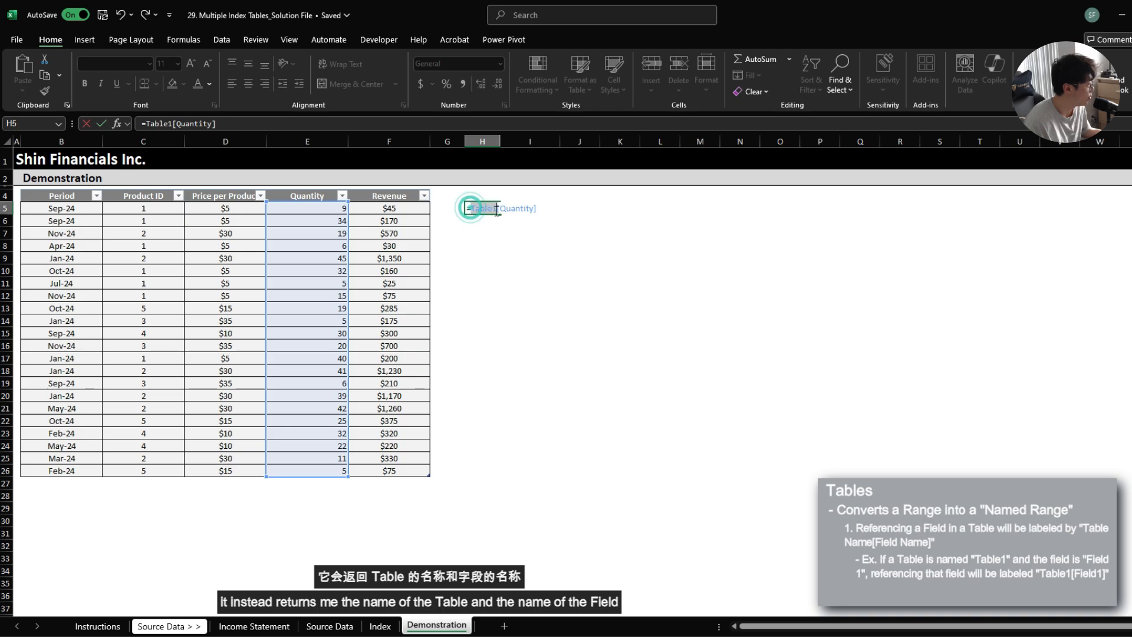
drag(500, 208, 535, 208)
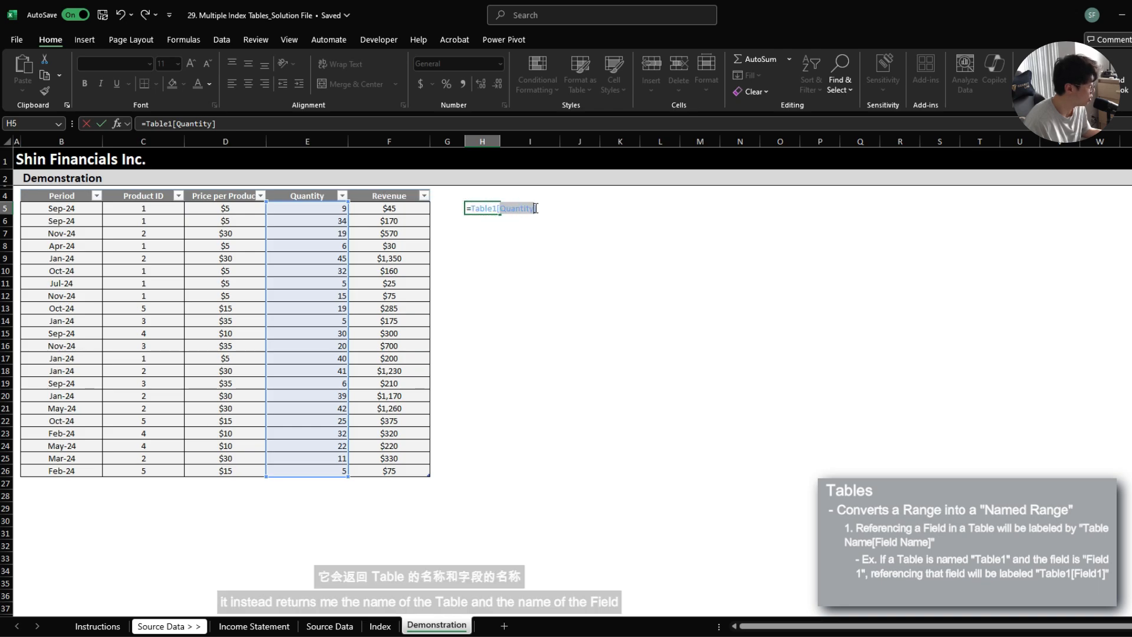
key(Escape)
Rename the table as Test
drag(306, 209, 319, 459)
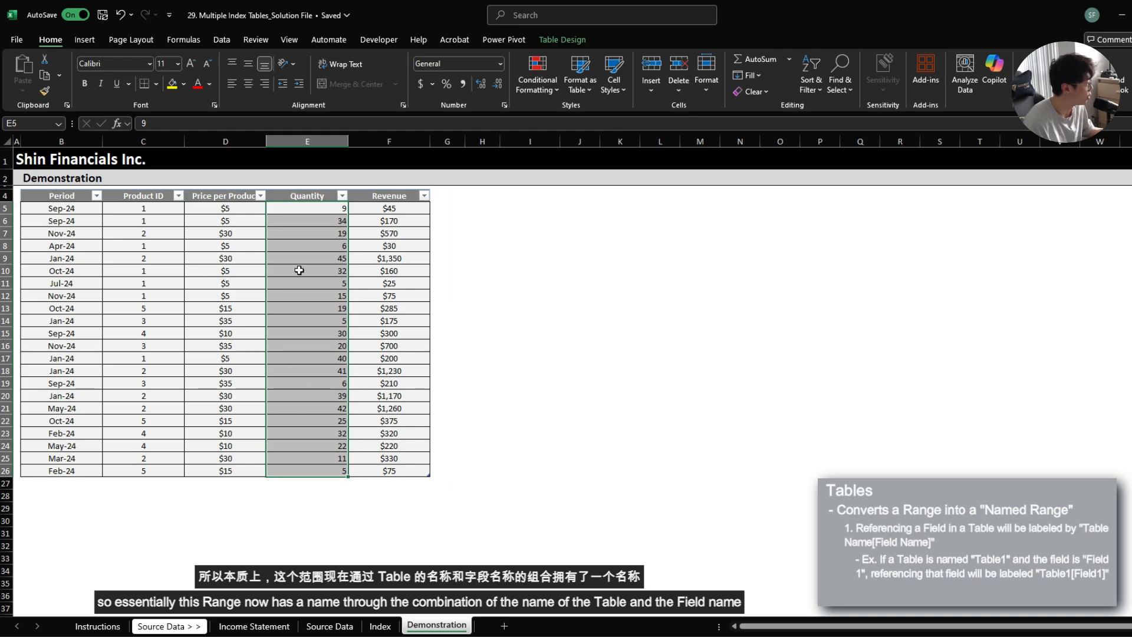
click(325, 292)
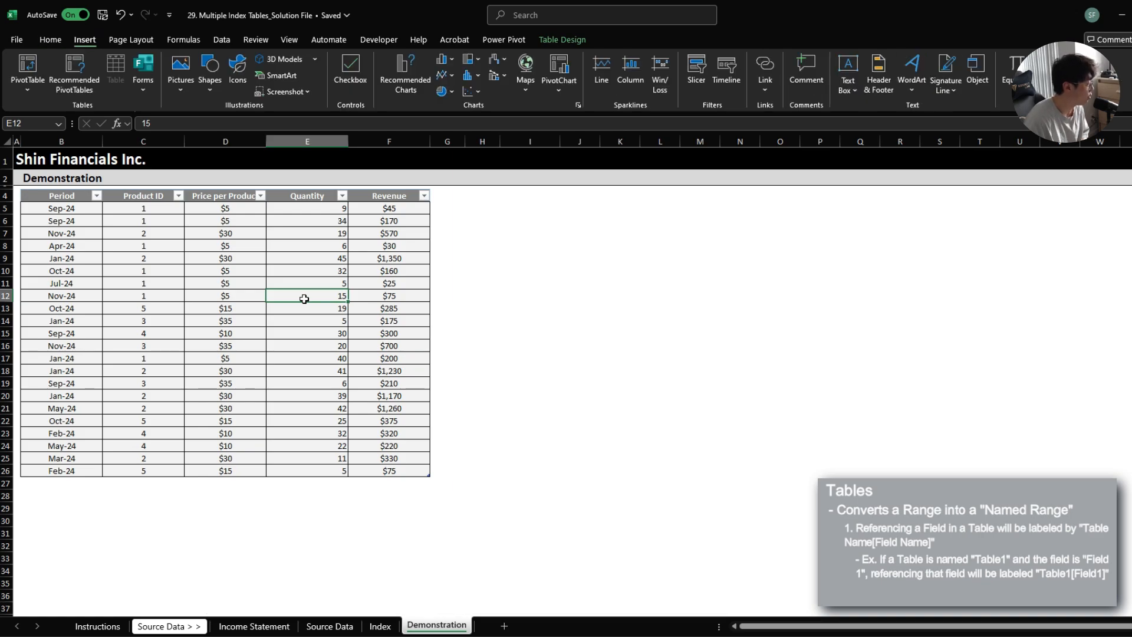
click(574, 39)
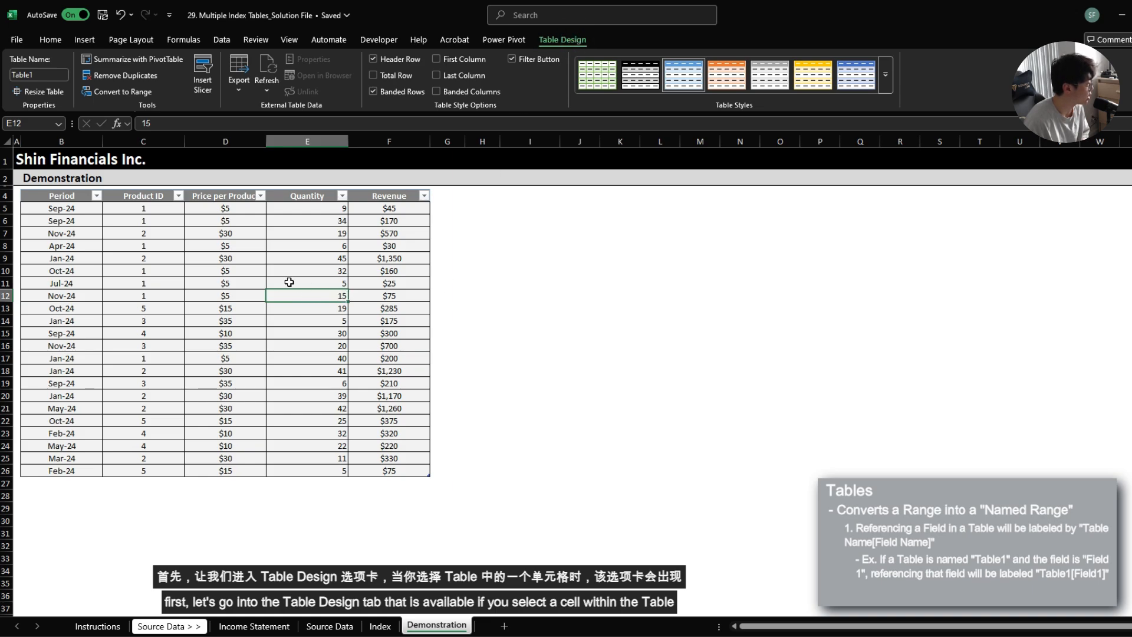
click(38, 75)
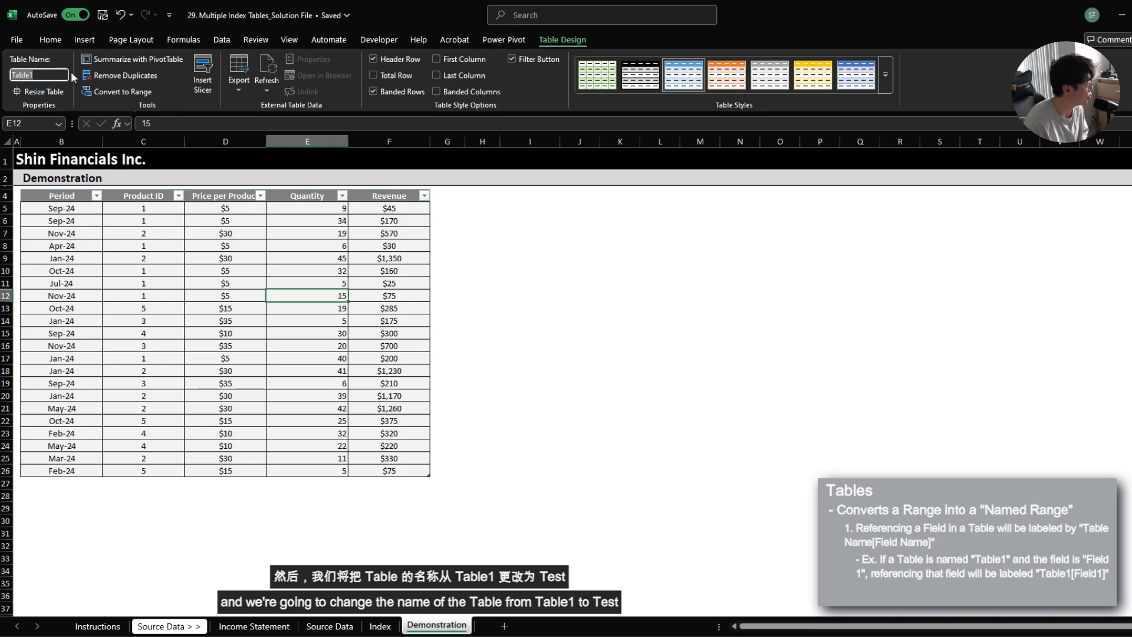
text(Test)
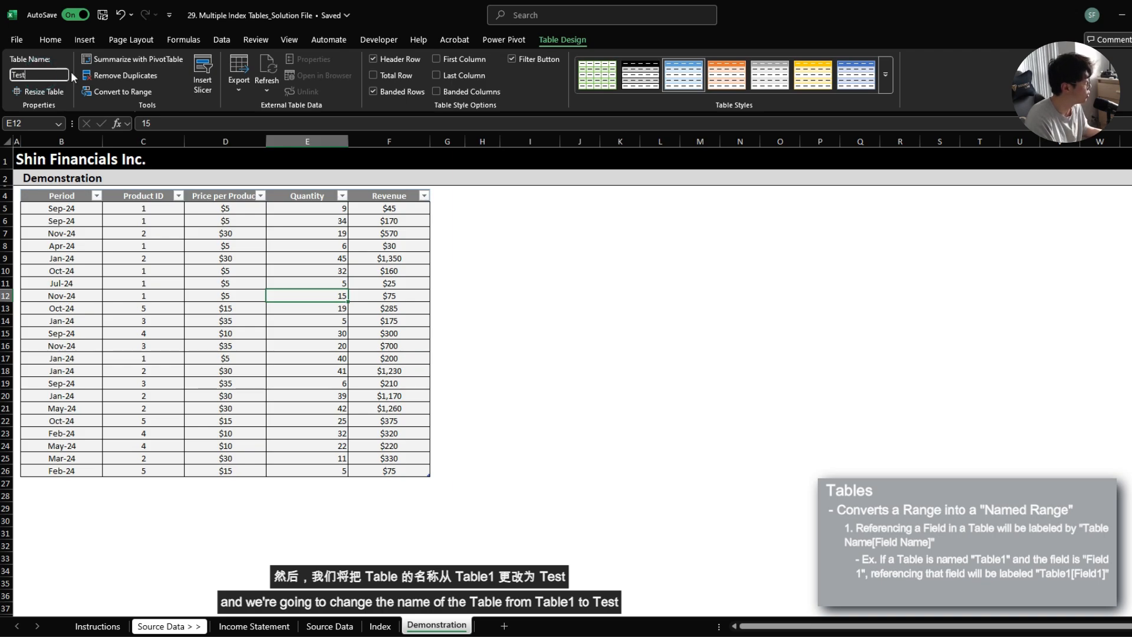
key(Return)
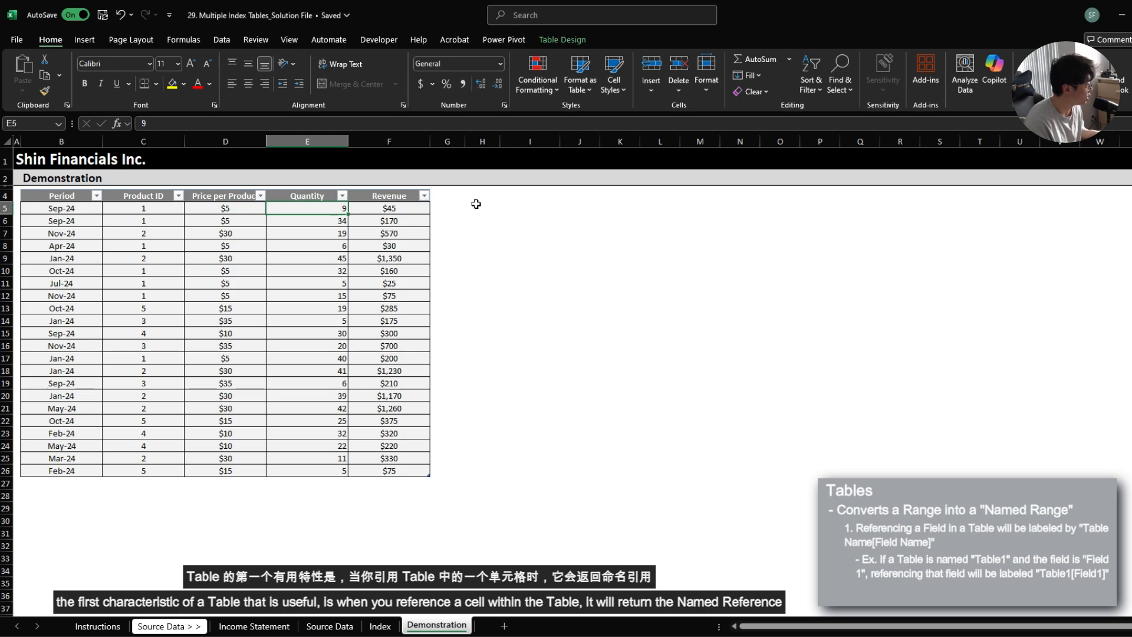
Try a reference to Test[Quantity] in cell H5, examine its parts, and discard the formula
click(476, 204)
text(=)
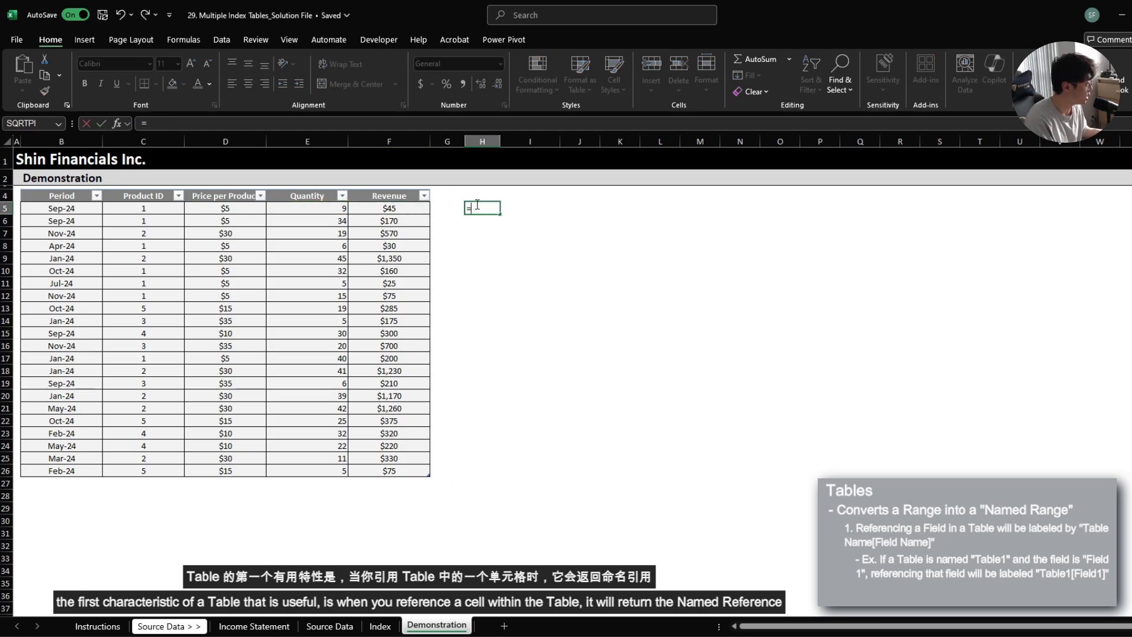
key(Left)
key(Left)
key(Left)
key(ctrl+shift+Down)
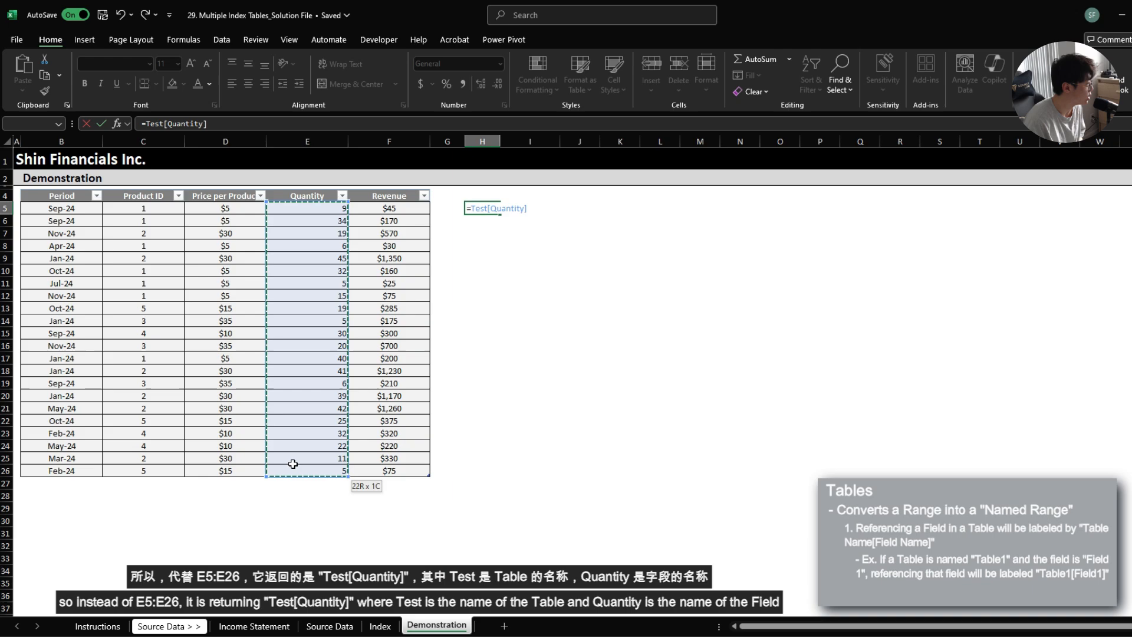
click(471, 209)
drag(472, 208, 527, 209)
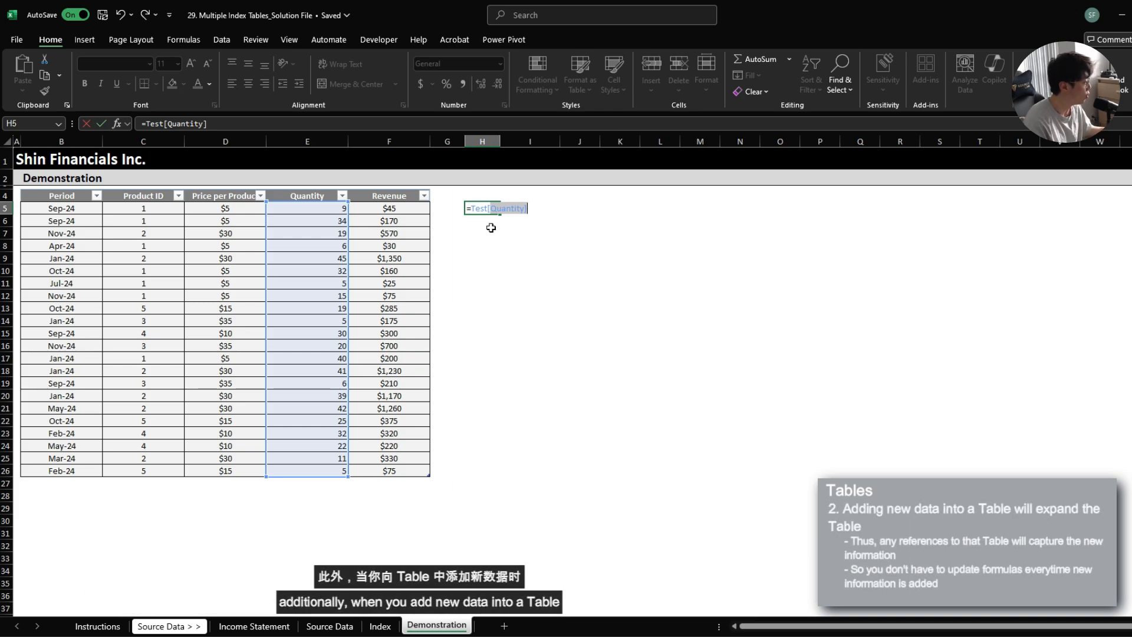
key(Escape)
Enter a new record in row 29 with period 31-Dec-24, product ID 4, price $10 and quantity 20
key(Left)
key(Left)
key(Left)
key(ctrl+Down)
key(Left)
key(Left)
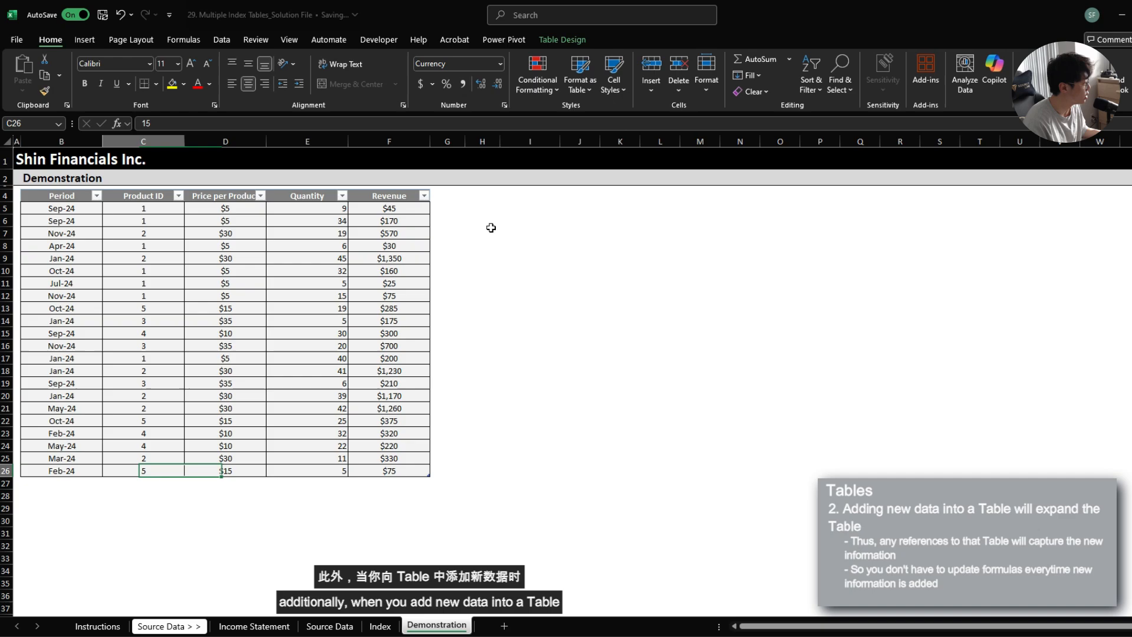
key(Left)
key(Down)
key(Down)
key(Down)
text(31-Dec-24)
key(Tab)
text(4)
key(Tab)
text($10)
key(Tab)
text(20)
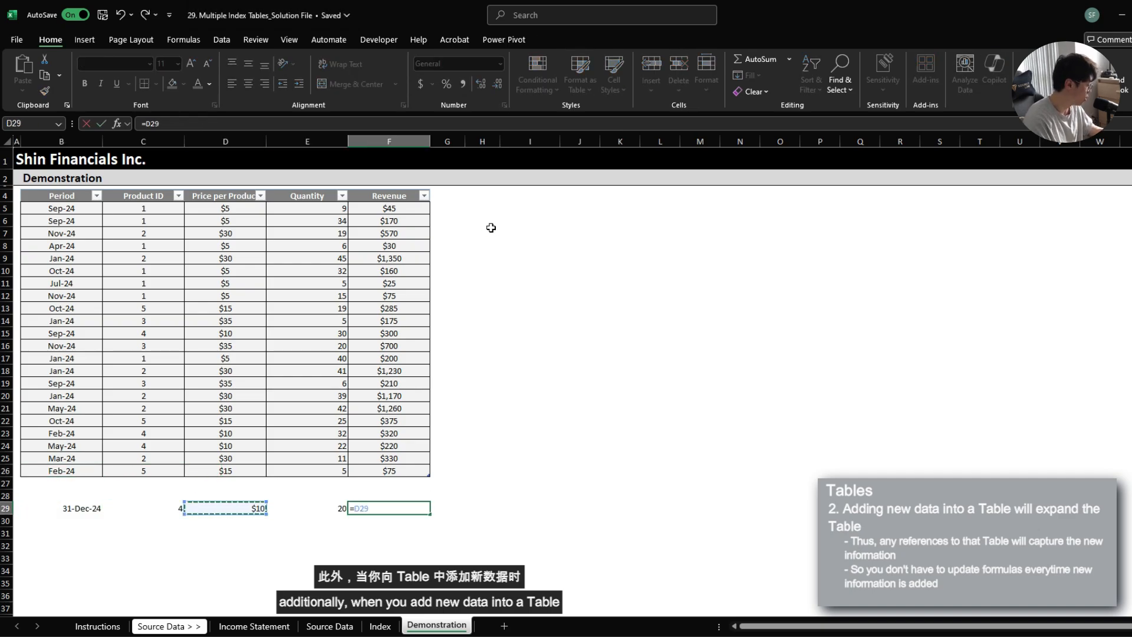
Calculate the new record's revenue in F29 by multiplying its price in D29 by its quantity in E29
text(*)
key(Left)
key(Return)
Copy the row 29 record and paste it as values directly below the table, starting at B27
key(Up)
key(ctrl+shift+Right)
key(ctrl+c)
key(Up)
key(Up)
key(ctrl+alt+v)
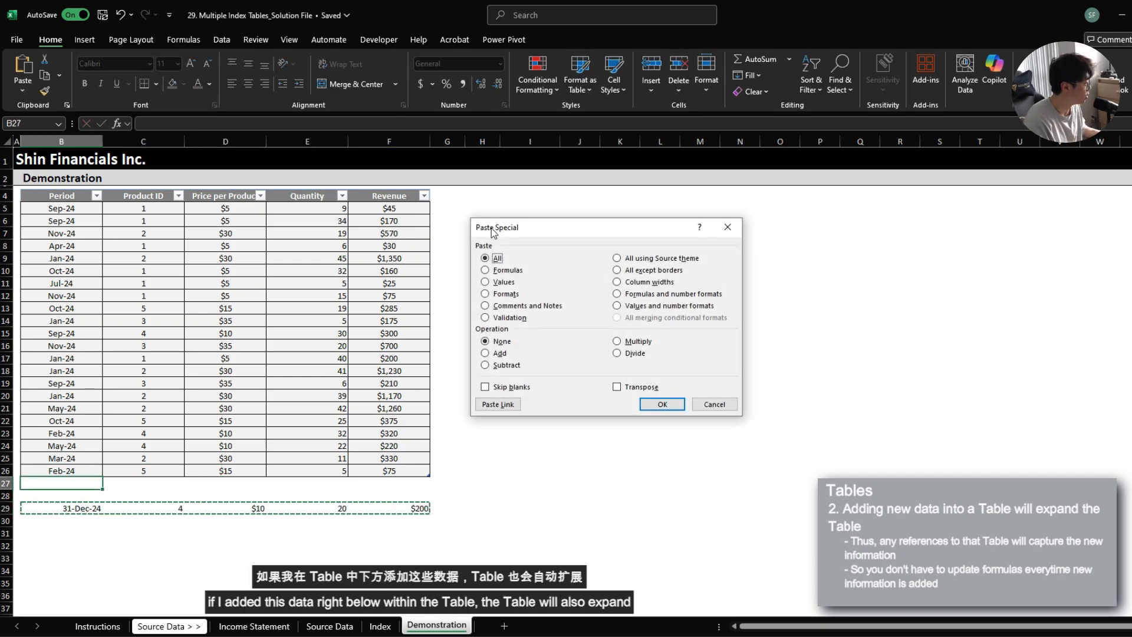
key(v)
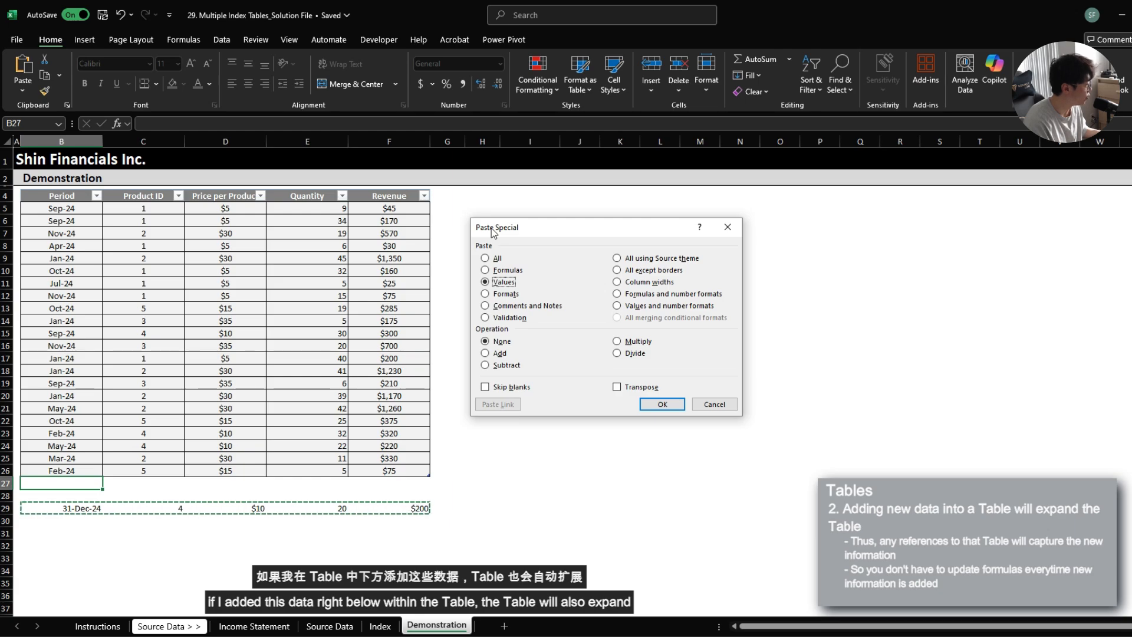
key(Return)
Undo the table's expansion and clear the pasted values from row 27
key(Up)
key(shift+Right)
key(shift+Right)
key(shift+Right)
key(shift+Right)
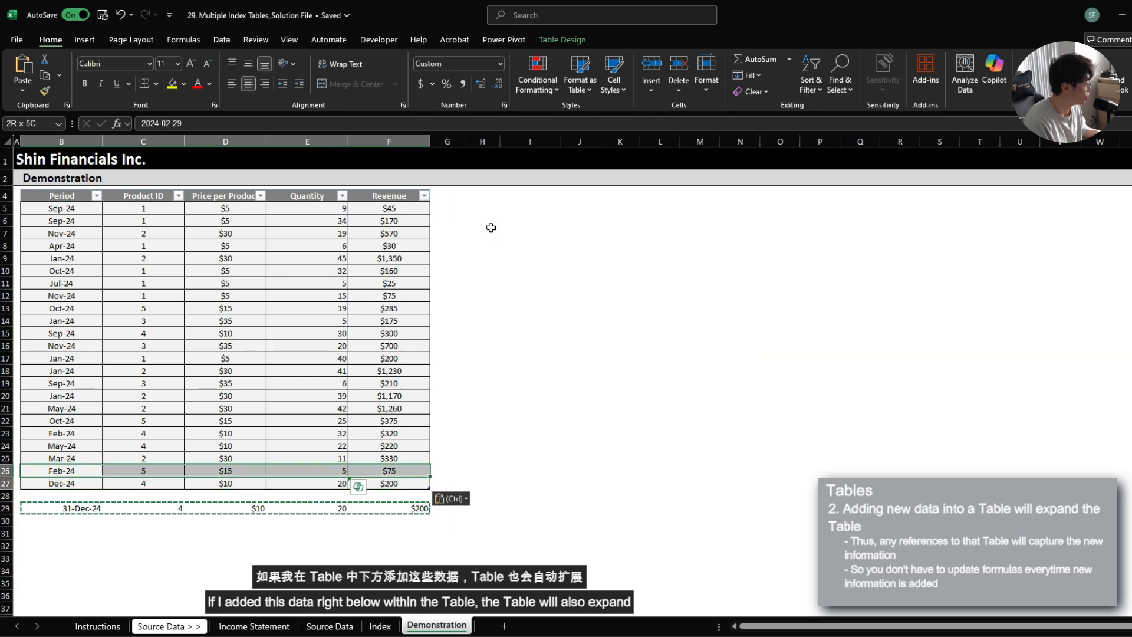
key(ctrl+z)
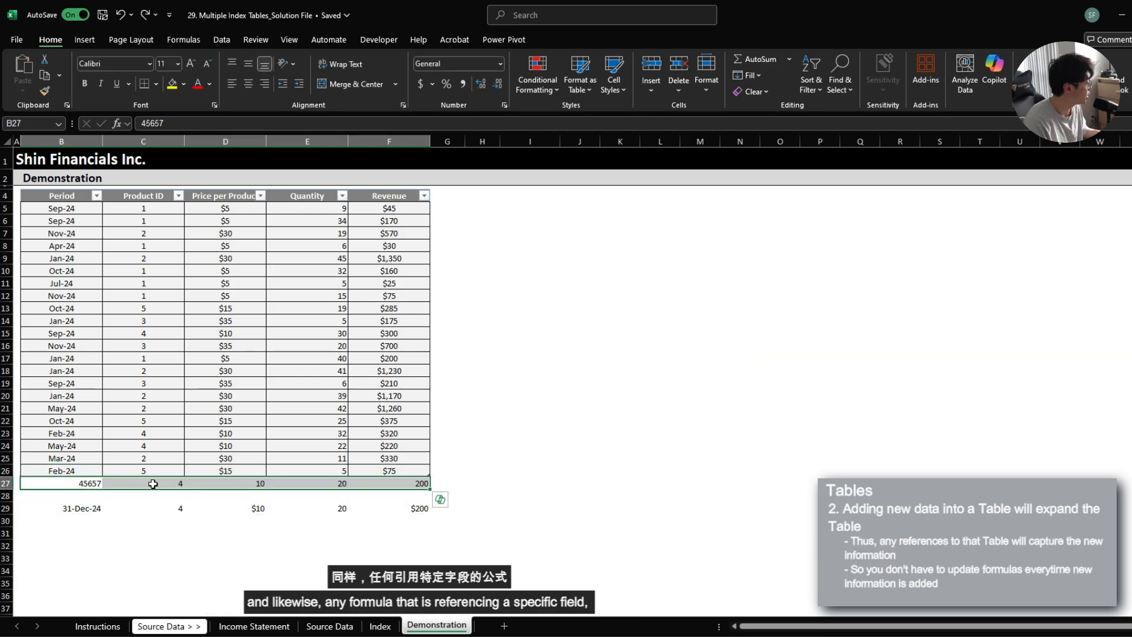
key(Delete)
Sum the table's Revenue field in cell H5 with =SUM(Test[Revenue])
key(ctrl+Up)
key(ctrl+Up)
key(Right)
key(Right)
key(Right)
key(Right)
key(Down)
key(Left)
key(ctrl+shift+Down)
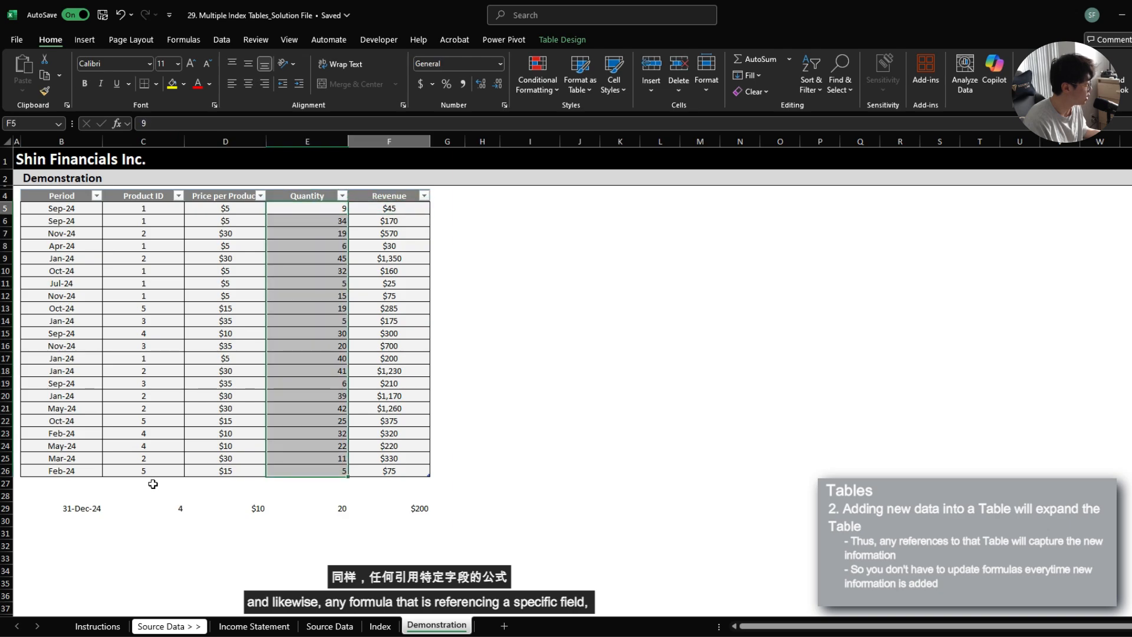
key(Right)
key(Right)
text(=SUM)
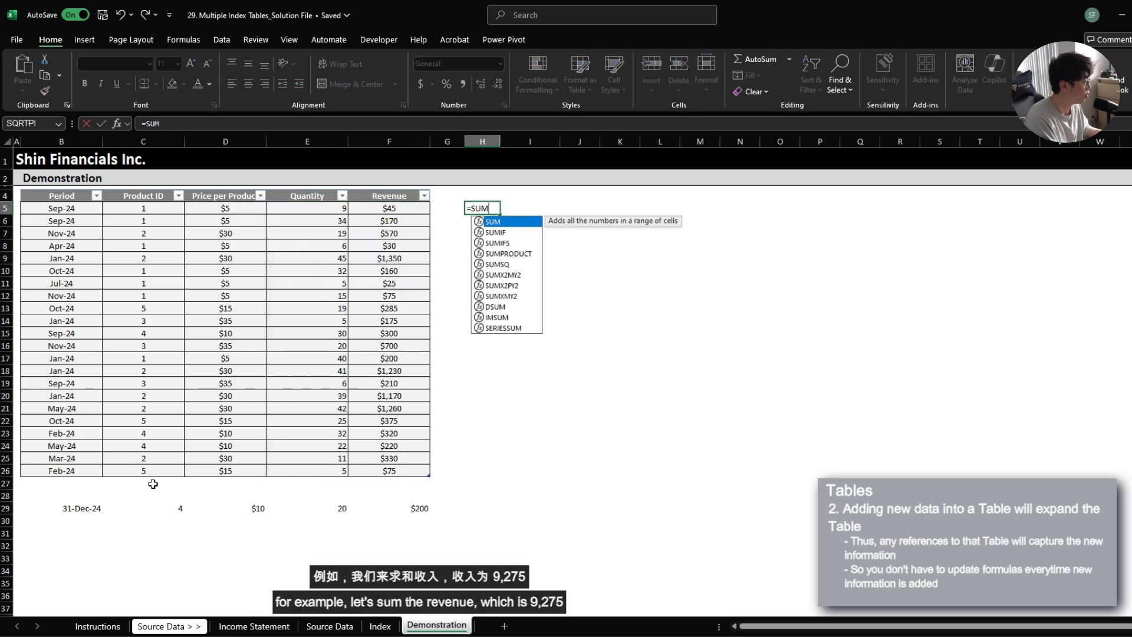
text(()
key(Left)
key(Left)
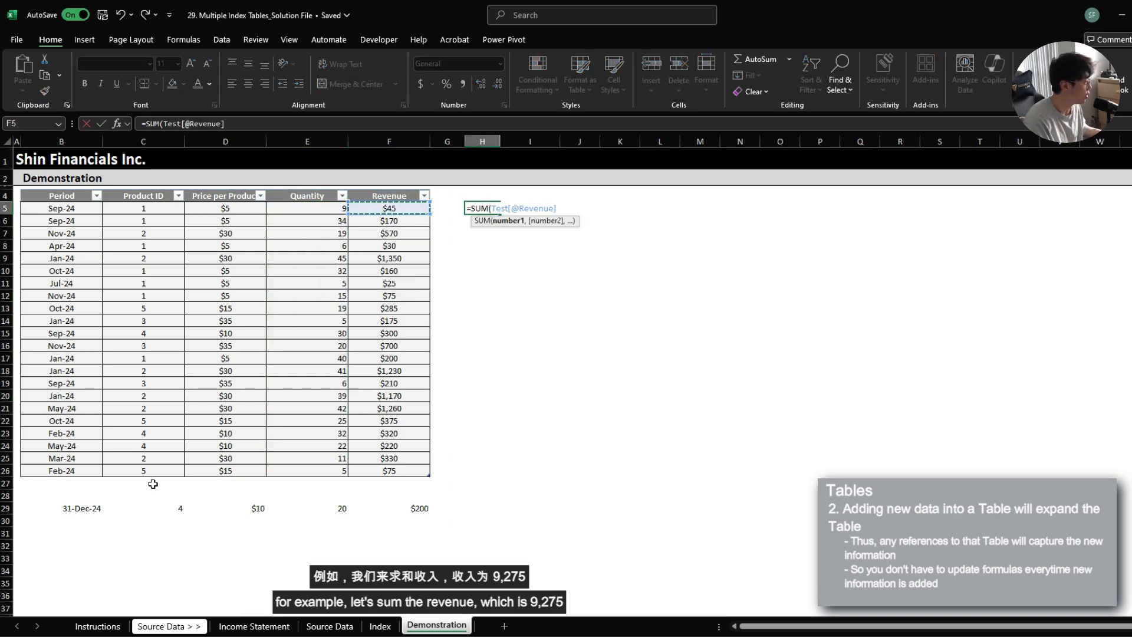
key(ctrl+shift+Down)
key(ctrl+Return)
Add the row 29 record to the Test table by pasting it as values into row 27
key(Left)
key(Left)
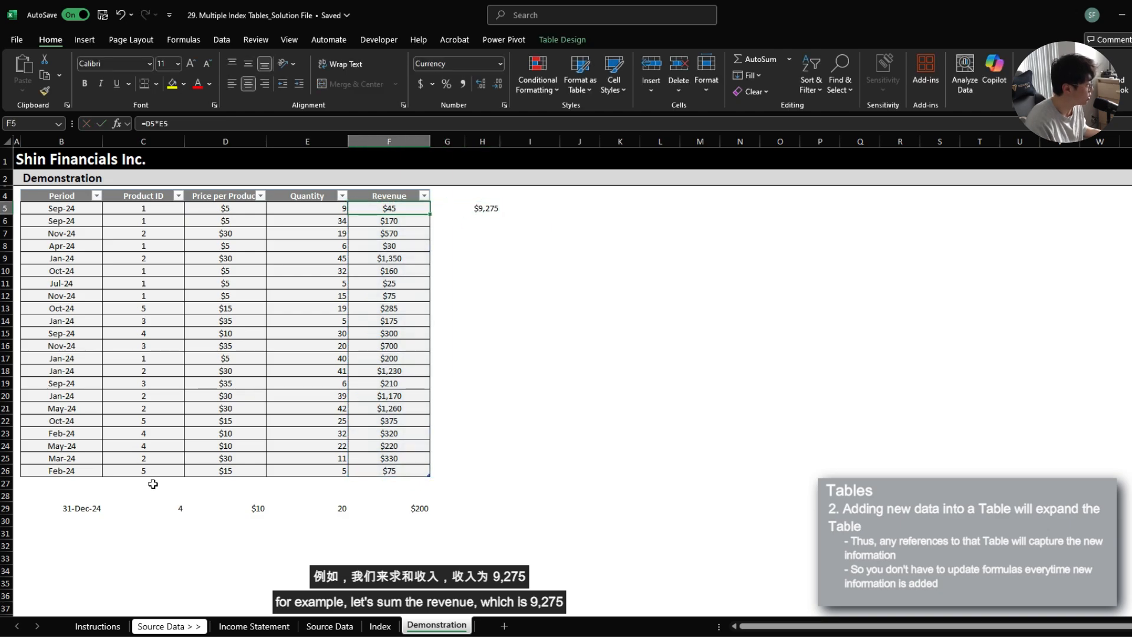
key(ctrl+Down)
key(ctrl+Down)
key(ctrl+Left)
key(ctrl+shift+Right)
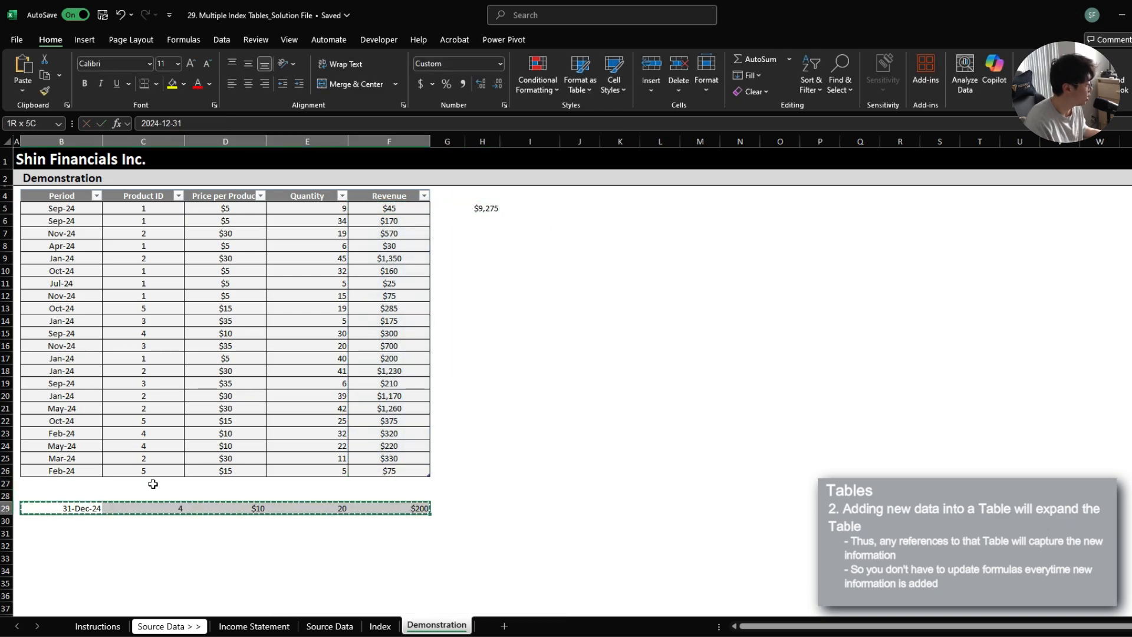
key(ctrl+c)
key(Up)
key(Up)
key(ctrl+alt+v)
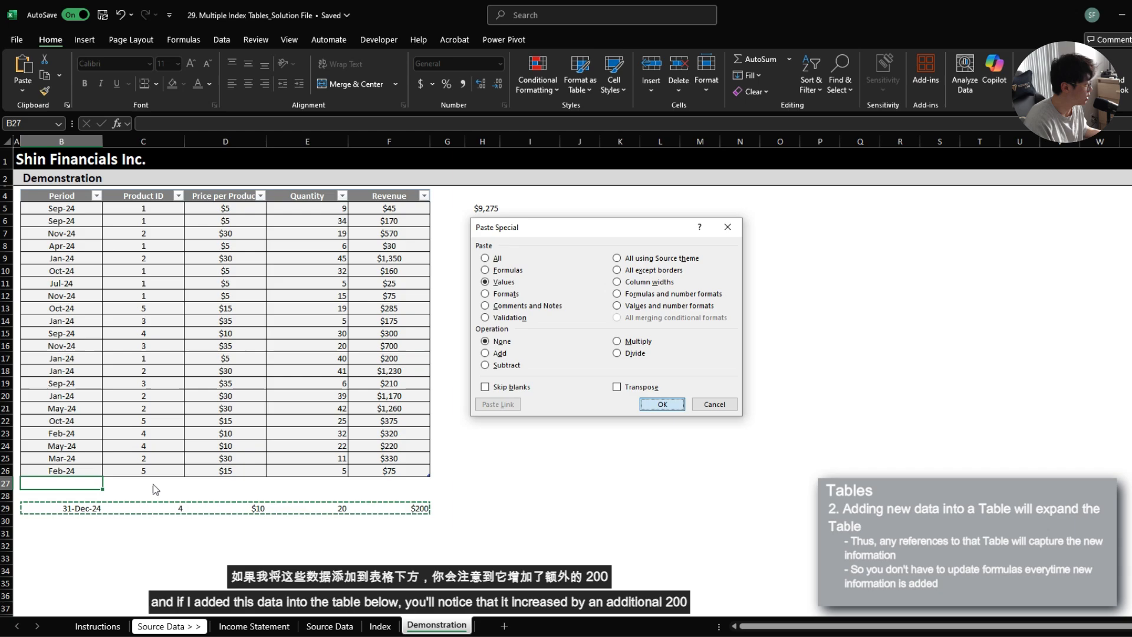
key(Return)
Examine which rows the revenue sum formula in H5 references, leaving the formula as it is
key(Up)
key(ctrl+Up)
key(Right)
key(Right)
key(Right)
key(Right)
key(Right)
key(Right)
key(Down)
key(F2)
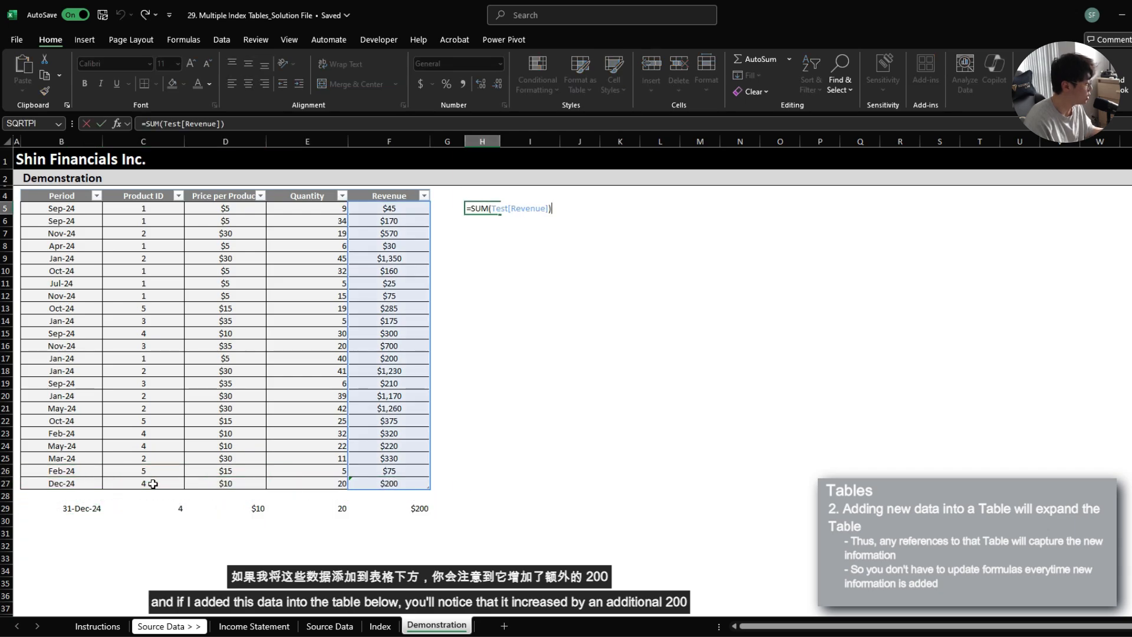
key(Escape)
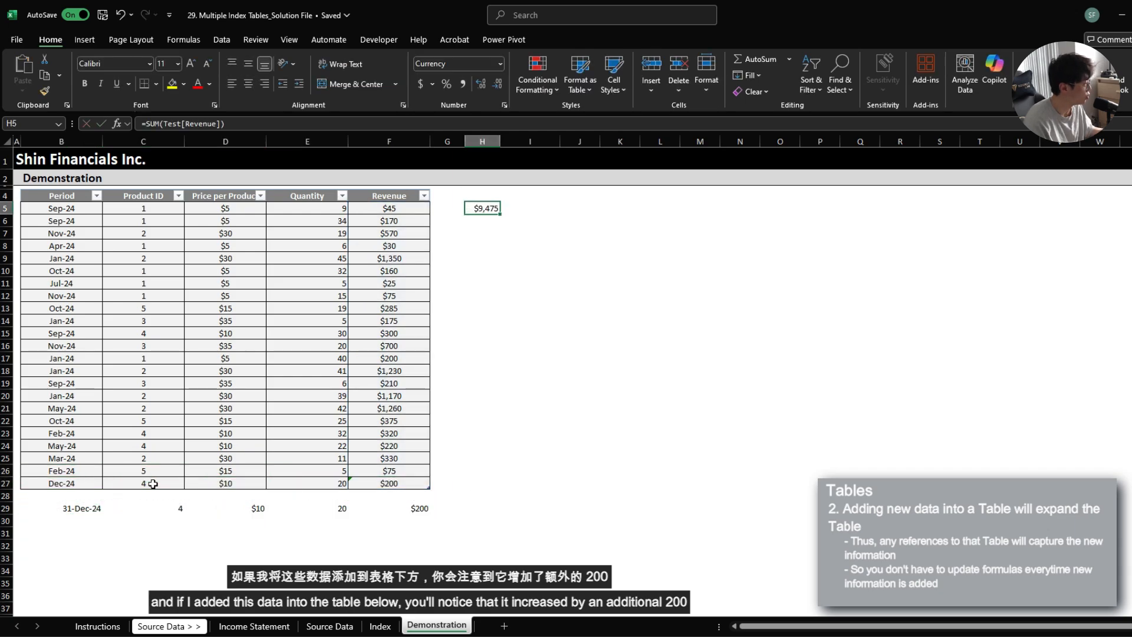
Select the added Dec-24 record across B27:F27 to review it
key(Left)
key(Left)
key(Left)
key(ctrl+Down)
key(Left)
key(ctrl+Left)
key(ctrl+shift+Right)
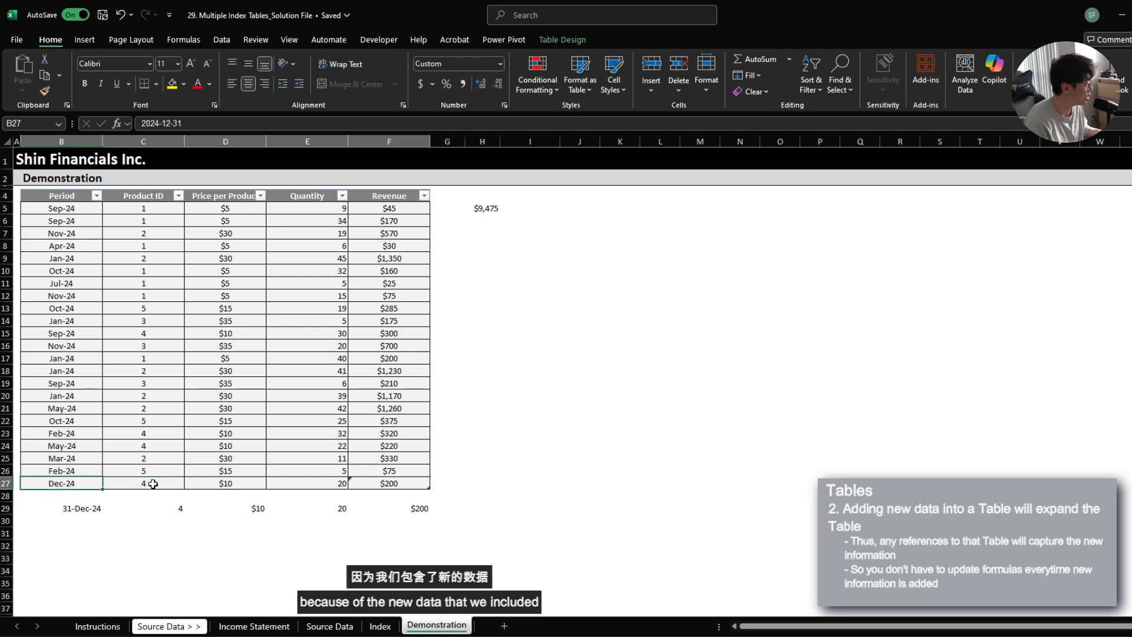
key(ctrl+shift+Right)
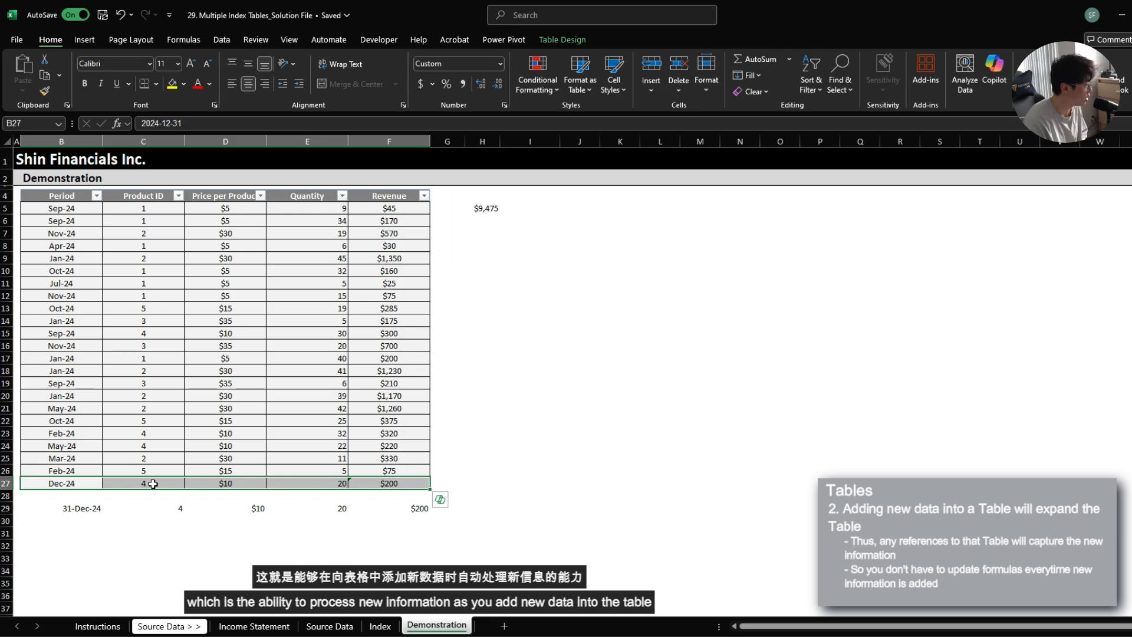
Undo the added Dec-24 table row, the row 29 record, the H5 revenue sum and the preceding table edits
key(ctrl+z)
key(ctrl+z)
key(ctrl+z)
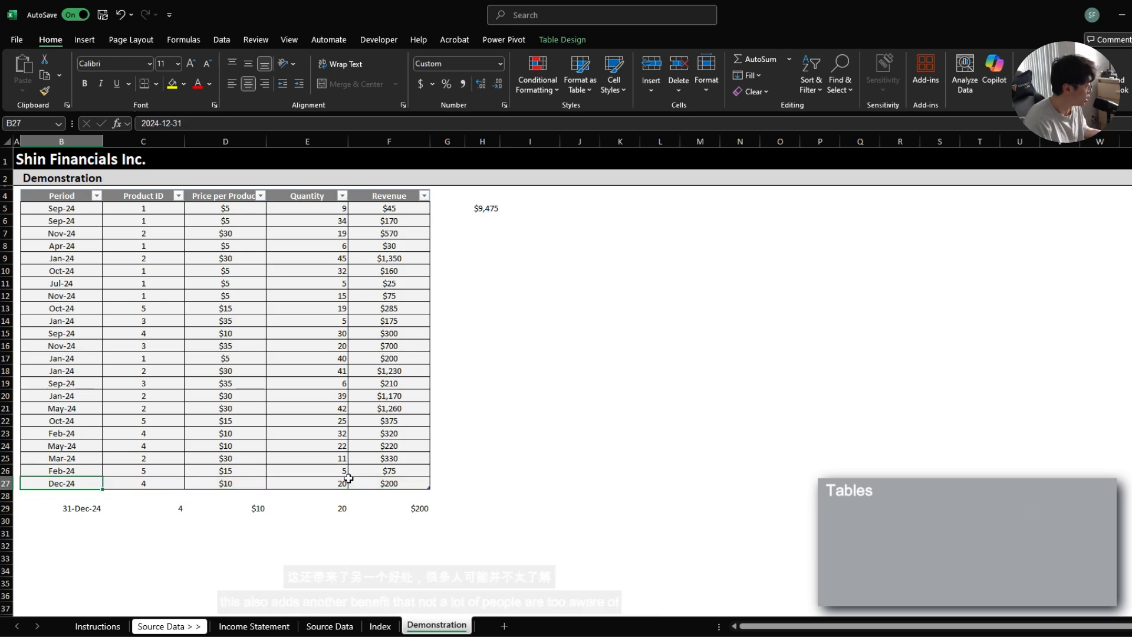
key(ctrl+z)
key(ctrl+z)
key(ctrl+z)
key(ctrl+z)
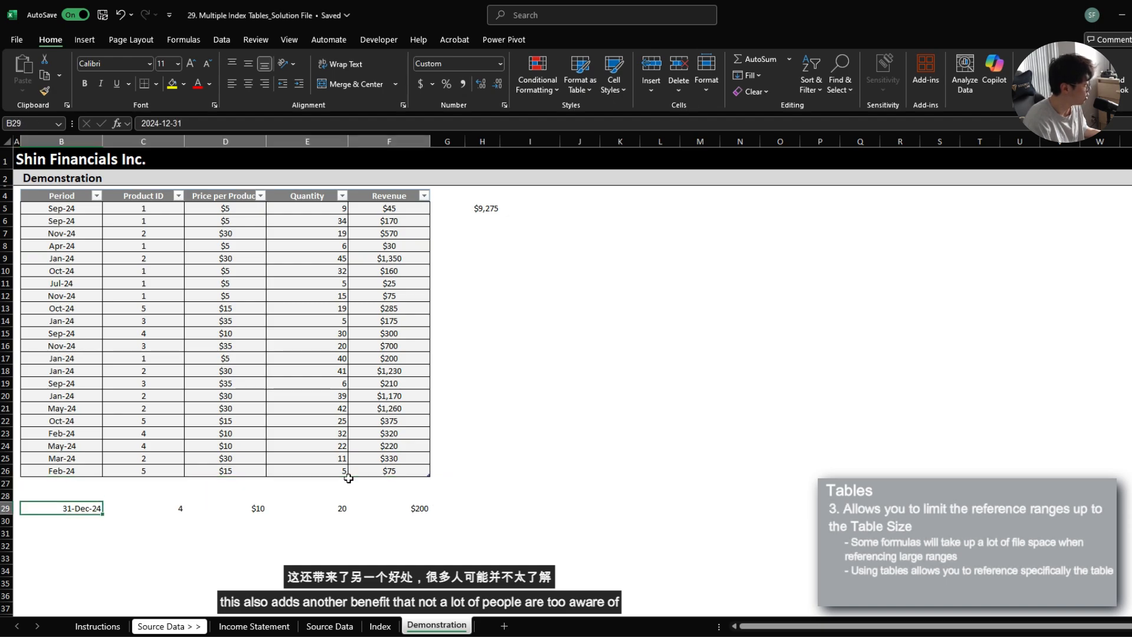
key(ctrl+z)
key(ctrl+z)
key(ctrl+z)
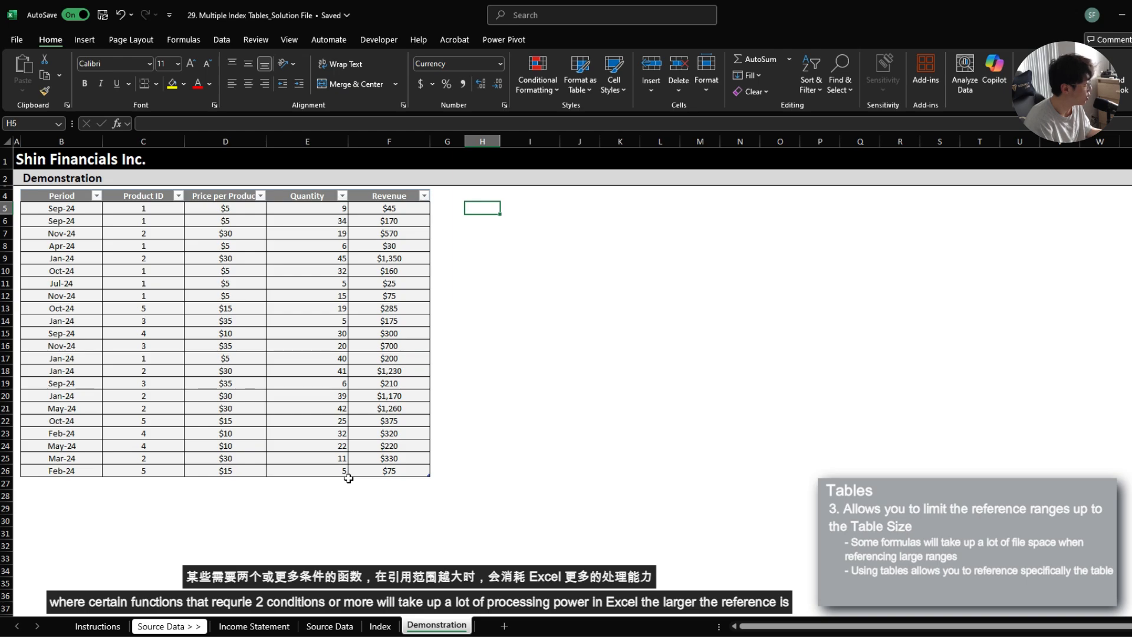
key(ctrl+z)
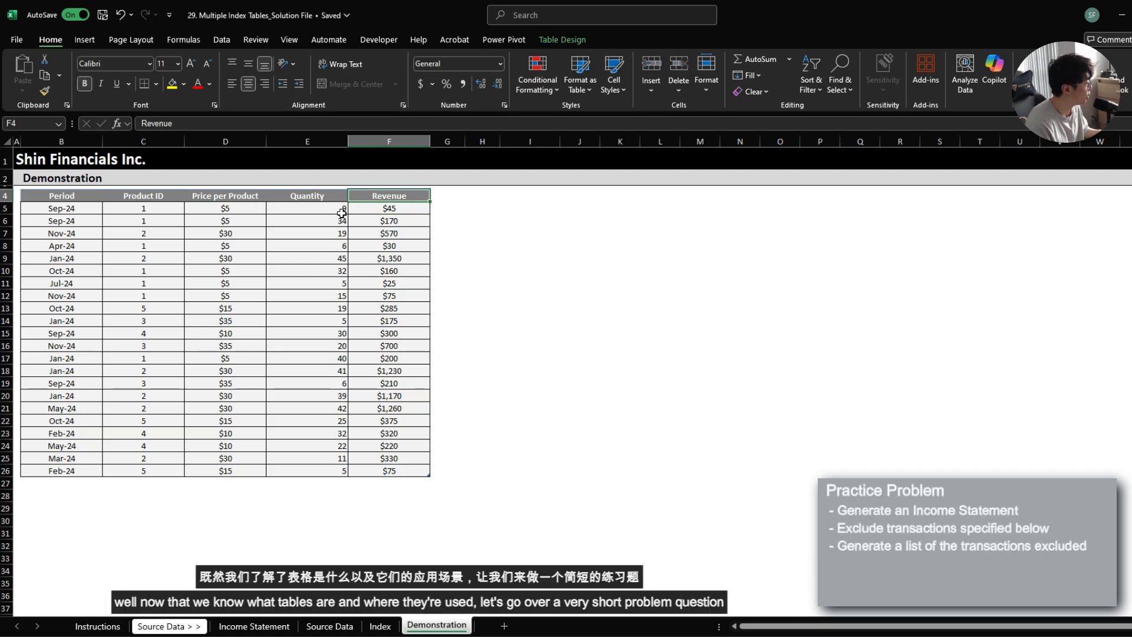
Read the first objective about generating the Income Statement in row 7 of the Instructions sheet
key(ctrl+Page_Up)
key(ctrl+Page_Up)
key(ctrl+Page_Up)
key(ctrl+Page_Up)
key(ctrl+Page_Up)
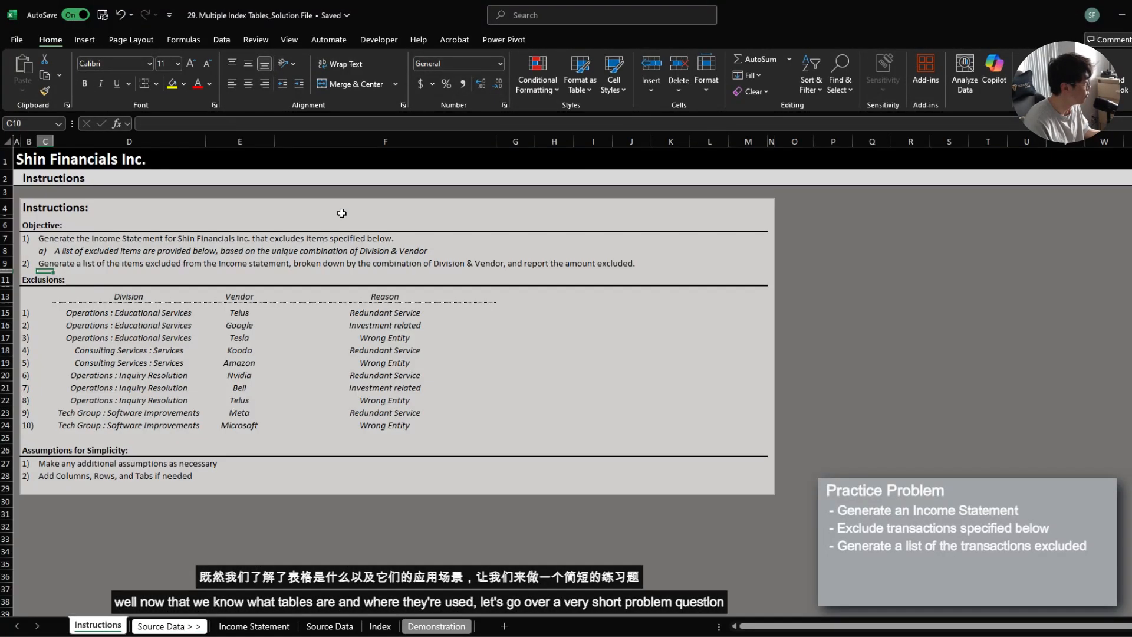
key(Right)
key(Left)
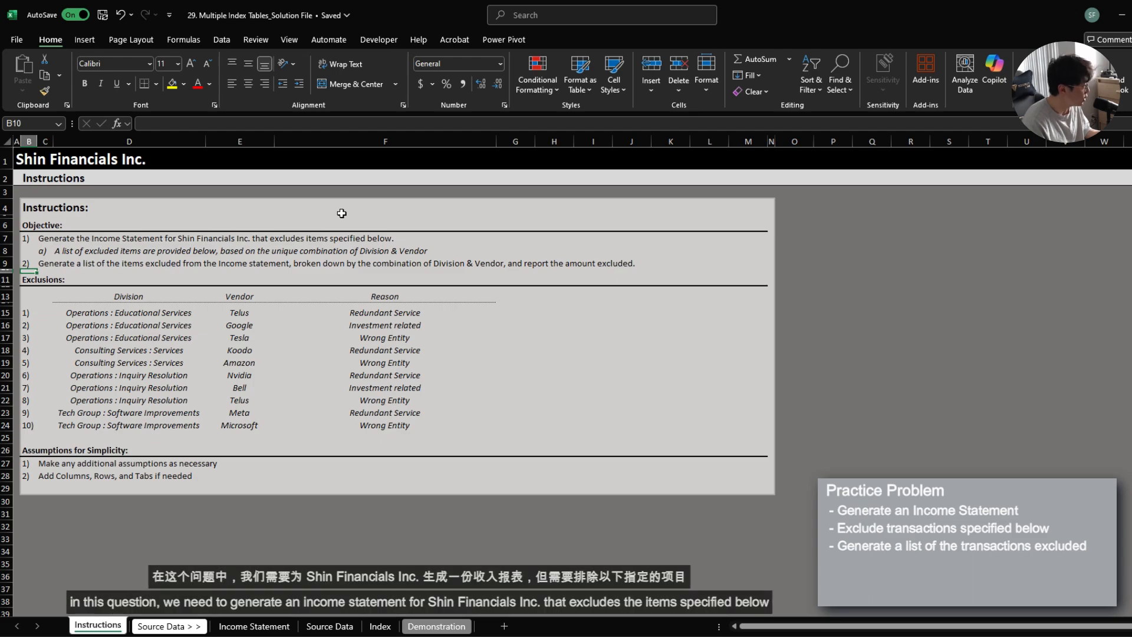
key(Right)
key(Up)
key(Up)
key(Up)
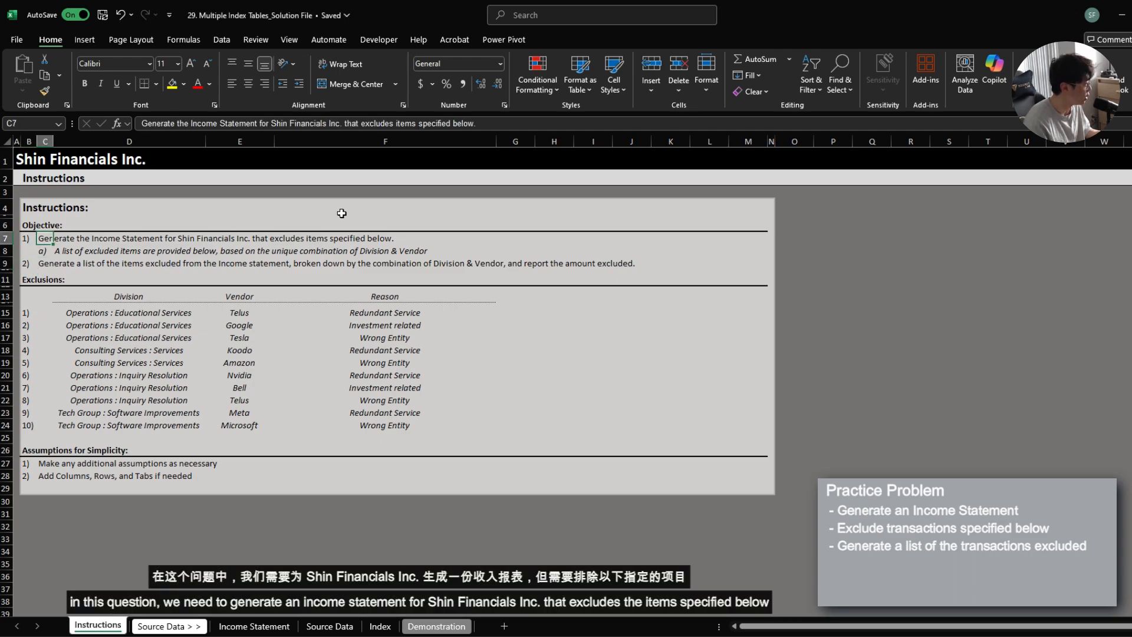
Review the exclusions by Division and Vendor in D15:F24 and the second objective in row 9
drag(94, 314, 382, 423)
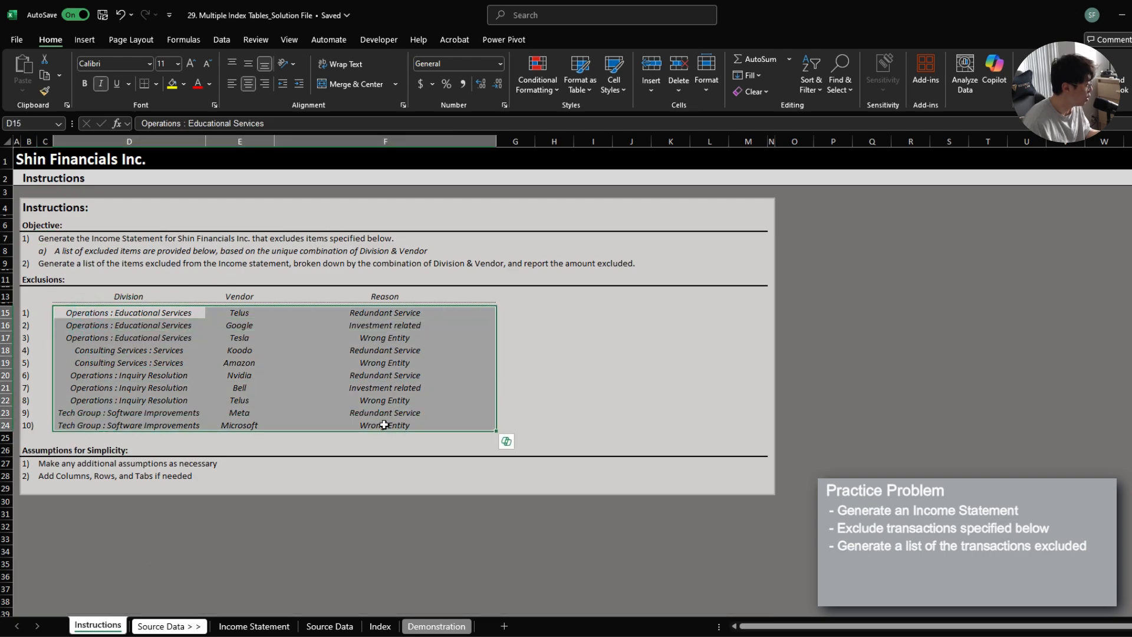
click(138, 295)
click(247, 297)
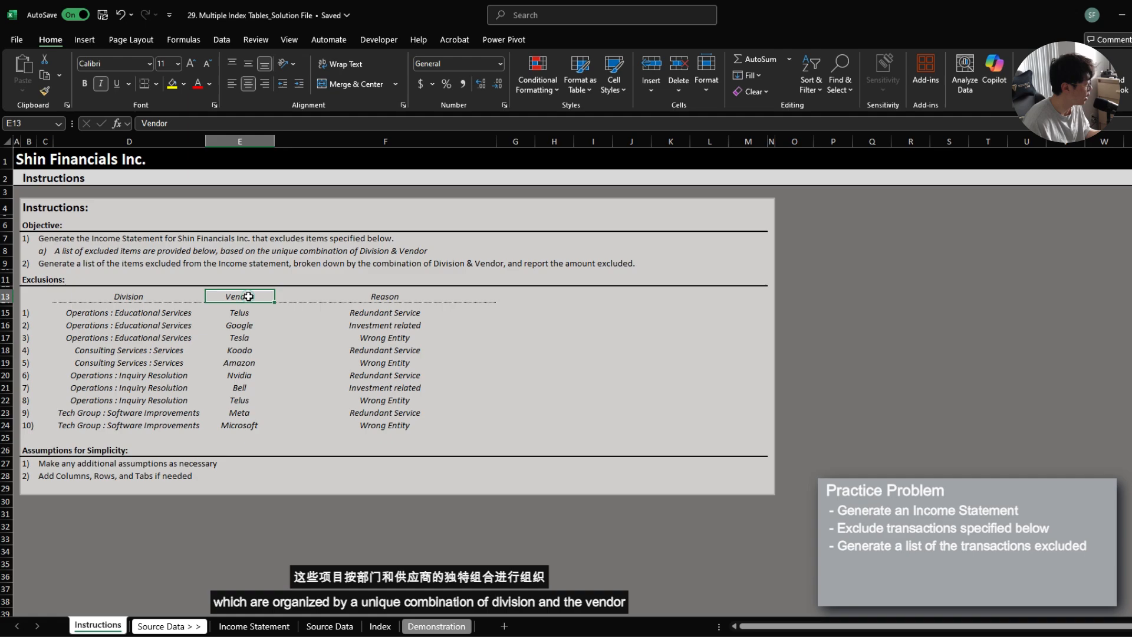
click(46, 263)
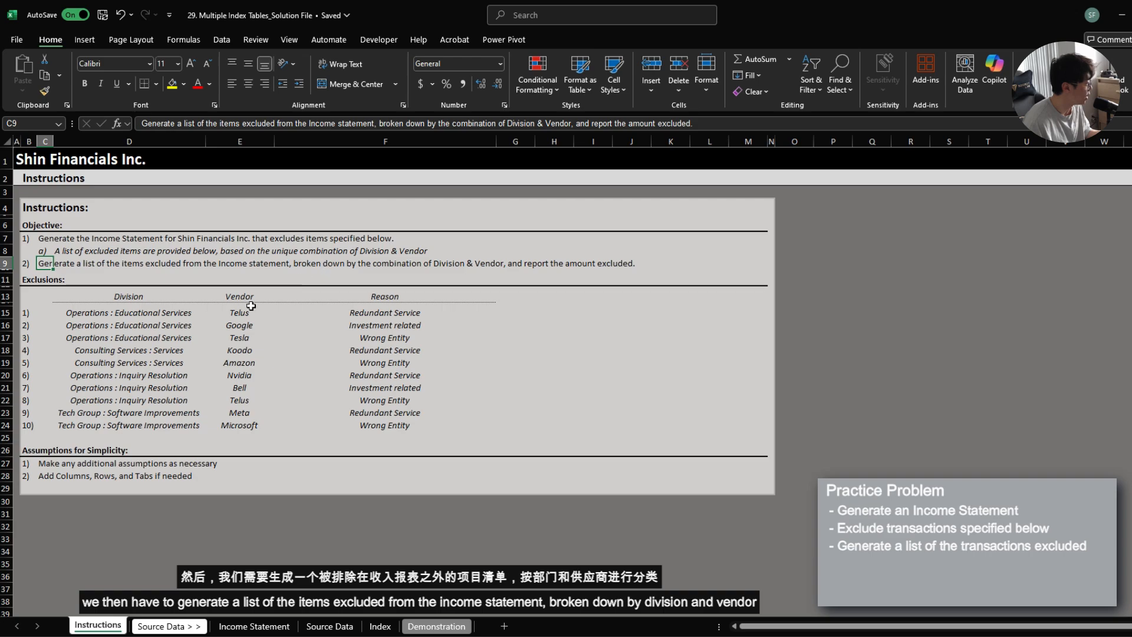
click(511, 261)
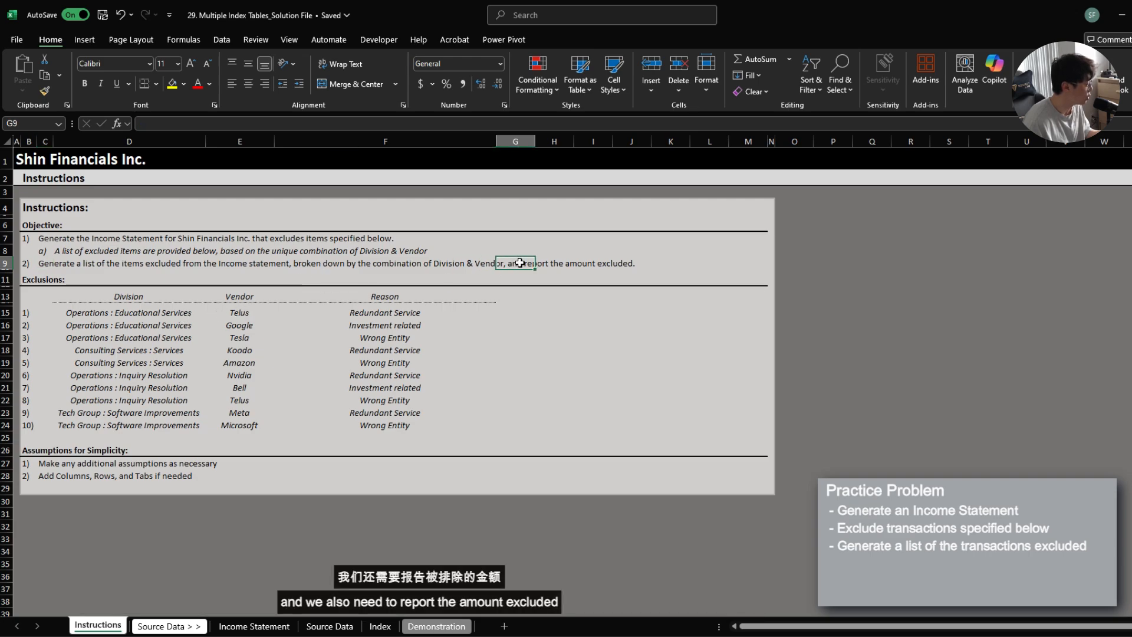
Examine the YTD Actuals cells and the Division, Vendor, Amount and Reason list area on the Income Statement sheet
click(272, 632)
drag(296, 302, 299, 543)
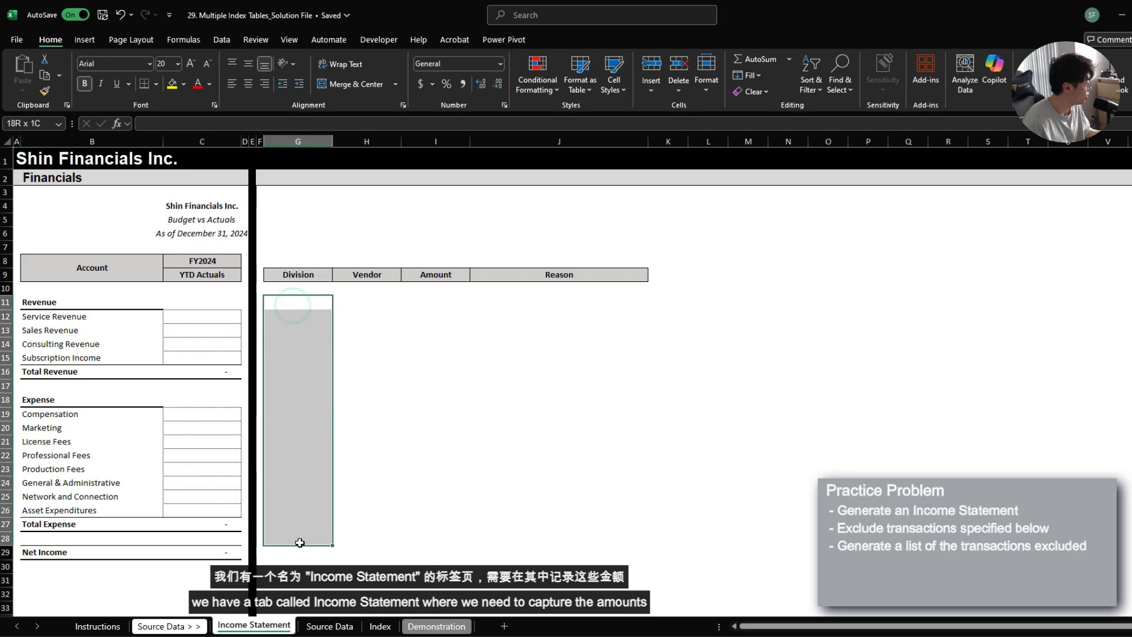
drag(197, 316, 202, 511)
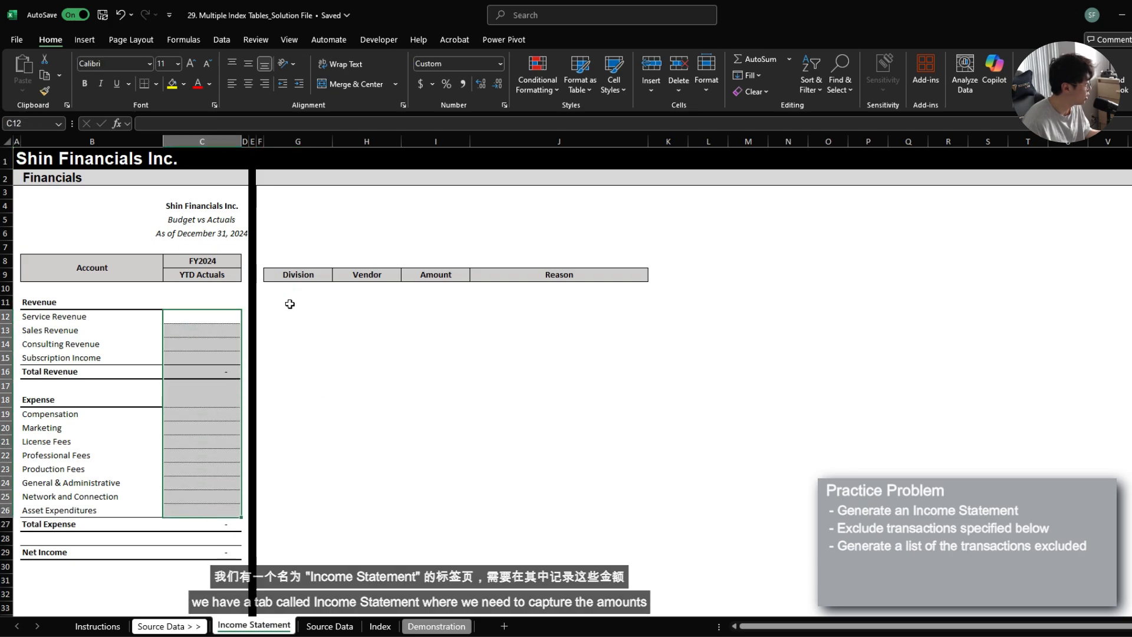
drag(293, 317, 549, 541)
Look over the transaction fields on the Source Data sheet and the space for tables on the Index sheet
click(329, 626)
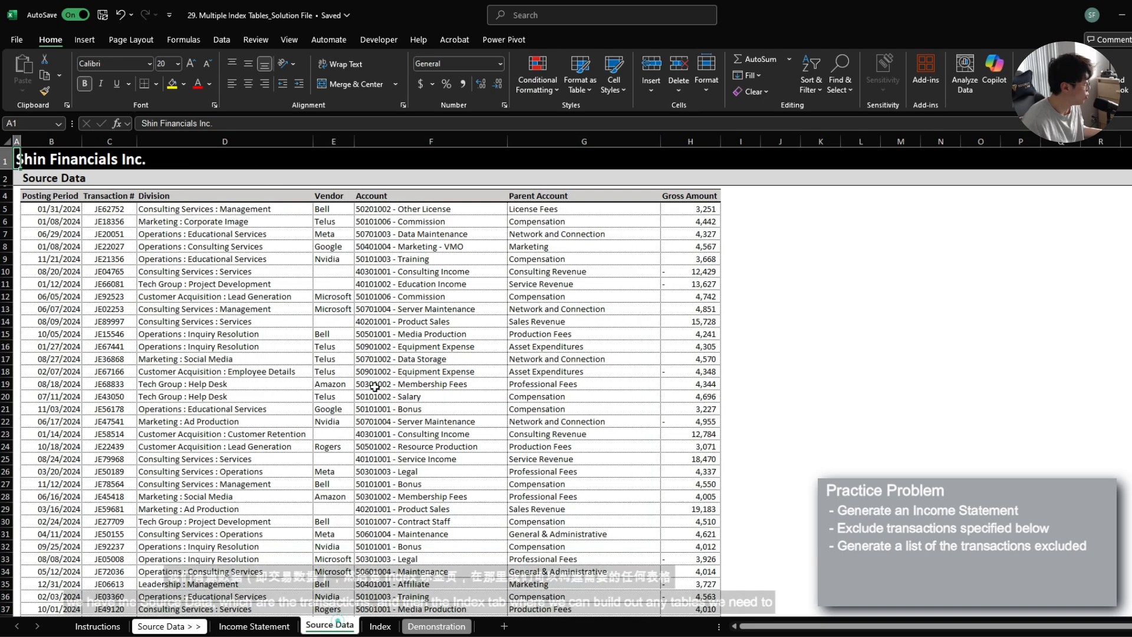
drag(52, 195, 716, 321)
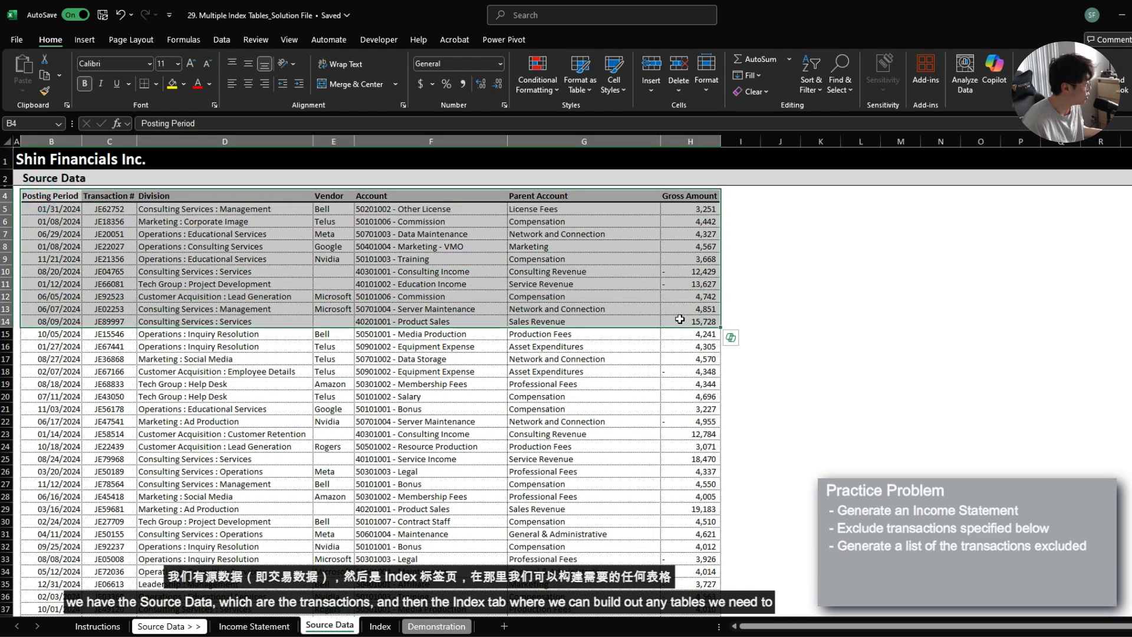
click(380, 625)
click(35, 197)
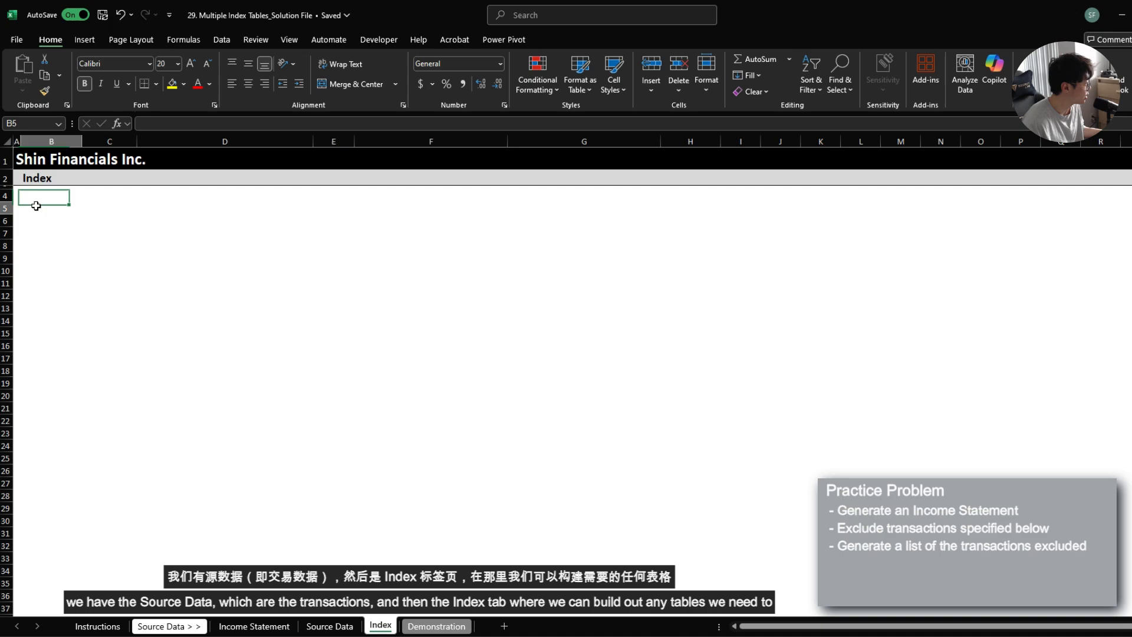
click(60, 197)
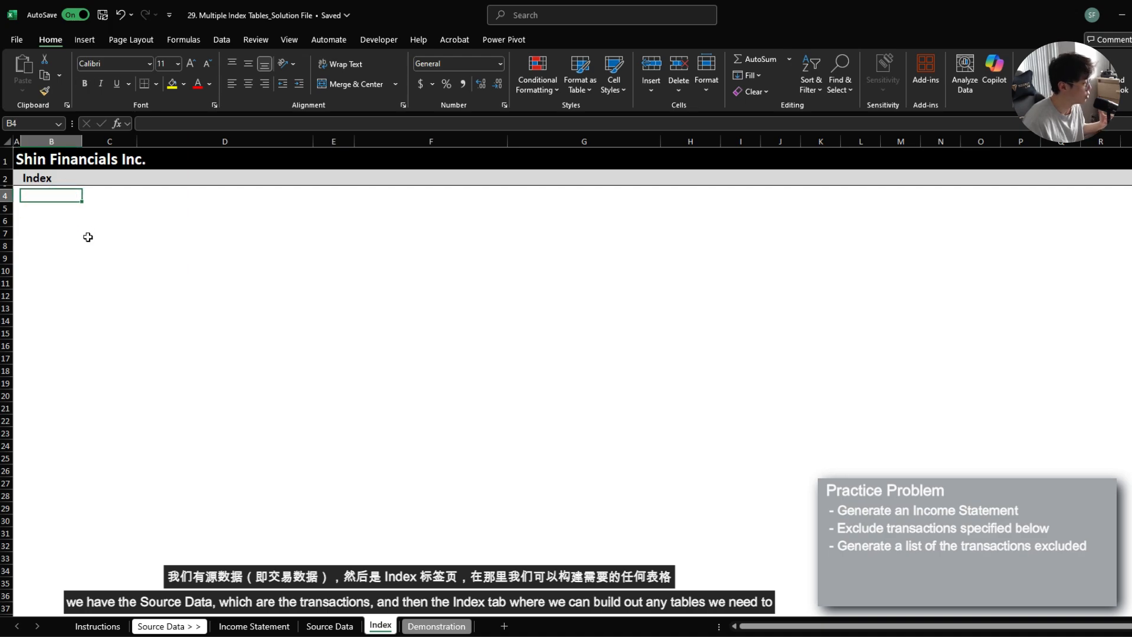
Fill the revenue and expense YTD Actuals on the Income Statement sheet, starting in C12 with =SUMIFS('Source Data'!$H:$H,'Source Data'!$G:$G,$B12)
click(248, 626)
click(185, 316)
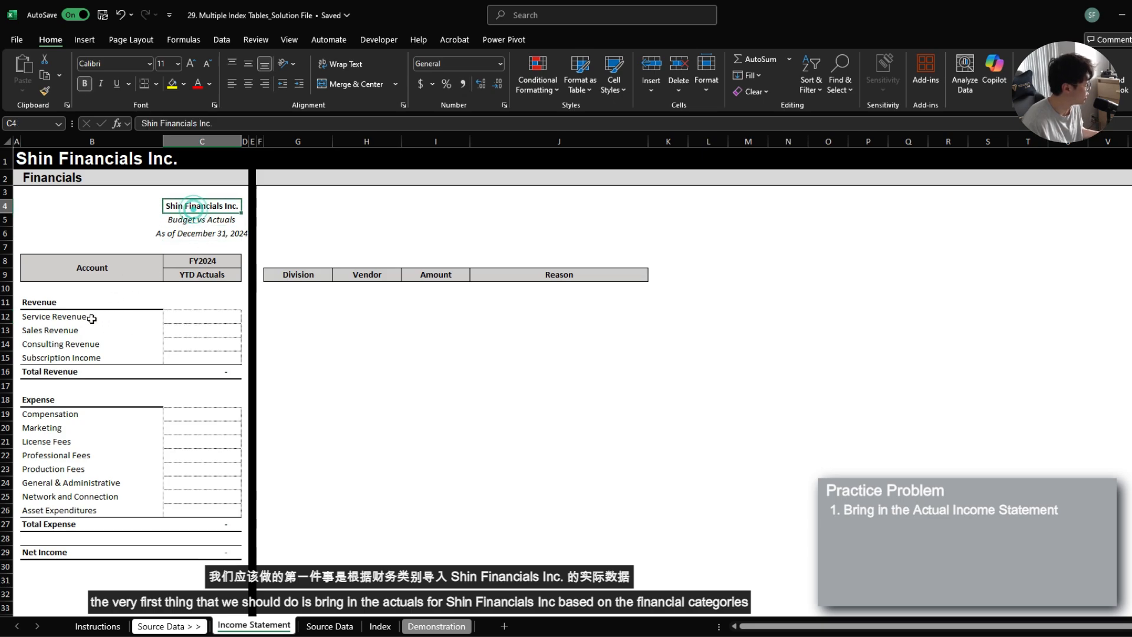
drag(76, 313, 84, 357)
click(214, 313)
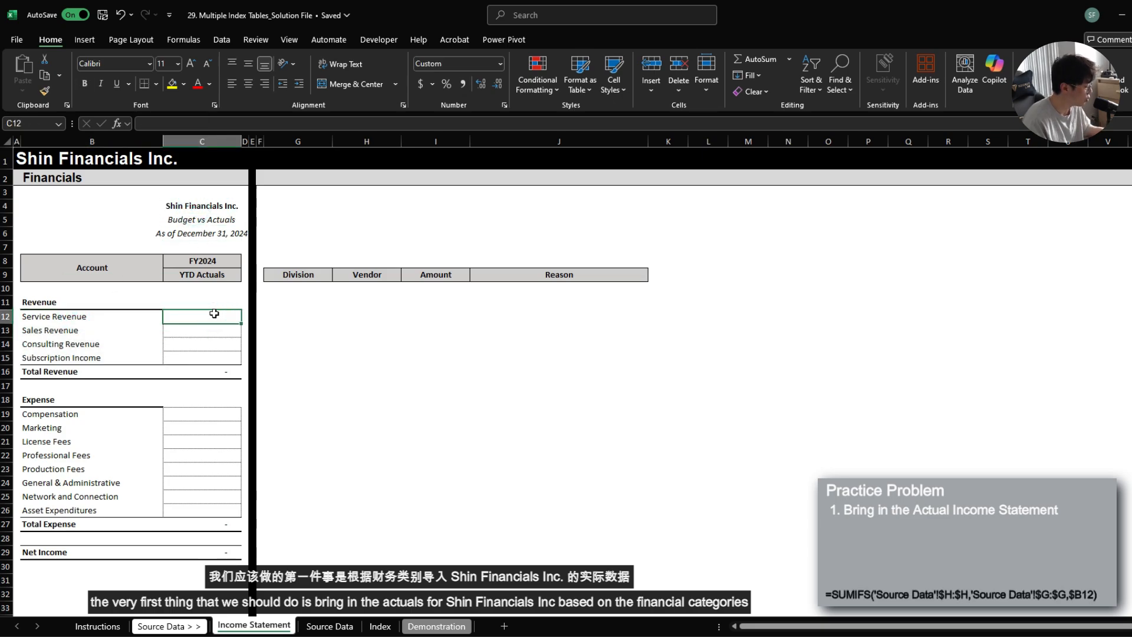
text(=sumifs)
key(Tab)
key(ctrl+Page_Down)
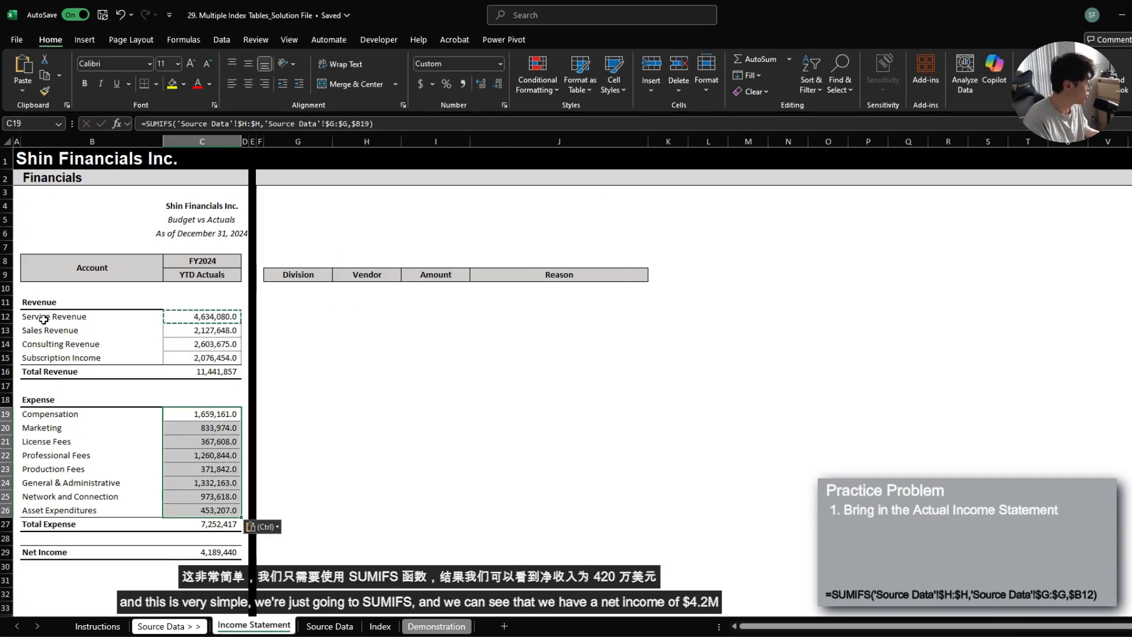
key(Escape)
Check Net Income in C29 and revisit the exclusions in D15:F24 on the Instructions sheet
key(ctrl+Down)
key(Down)
key(Down)
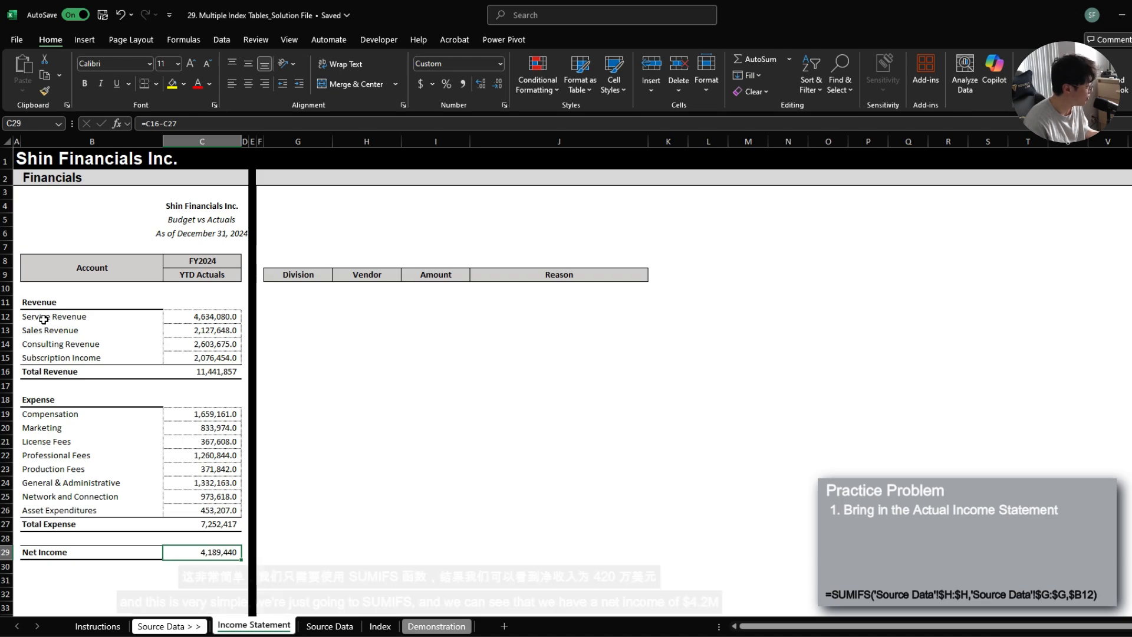
key(ctrl+Page_Up)
key(ctrl+Page_Up)
key(Left)
key(Left)
key(Down)
key(Down)
key(Down)
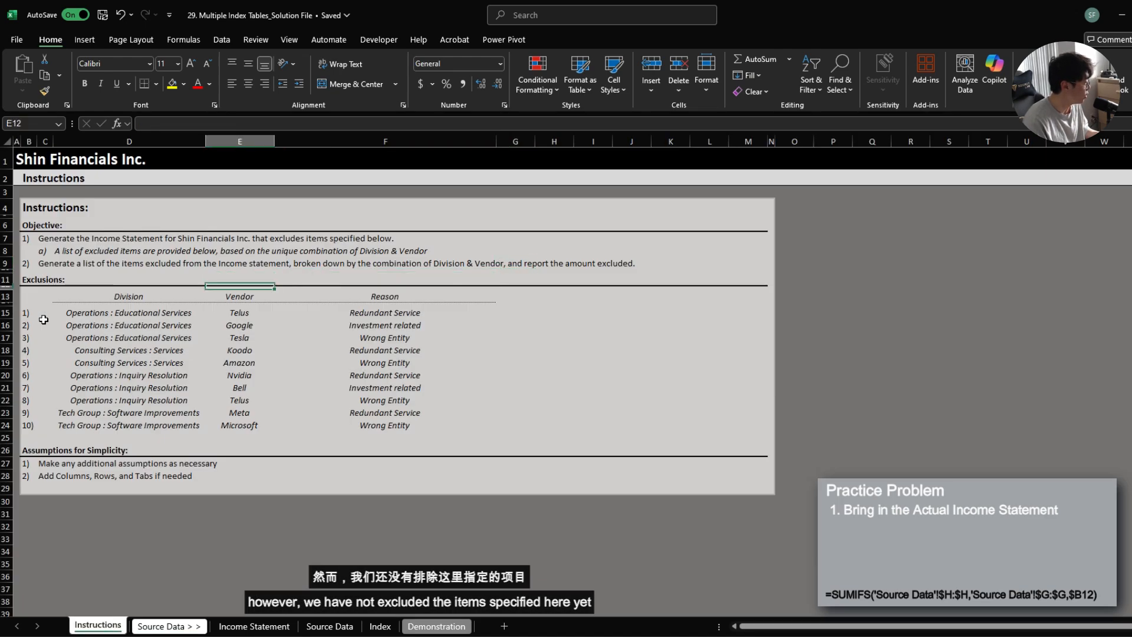
key(Left)
key(Down)
key(Down)
key(ctrl+shift+Right)
key(ctrl+shift+Down)
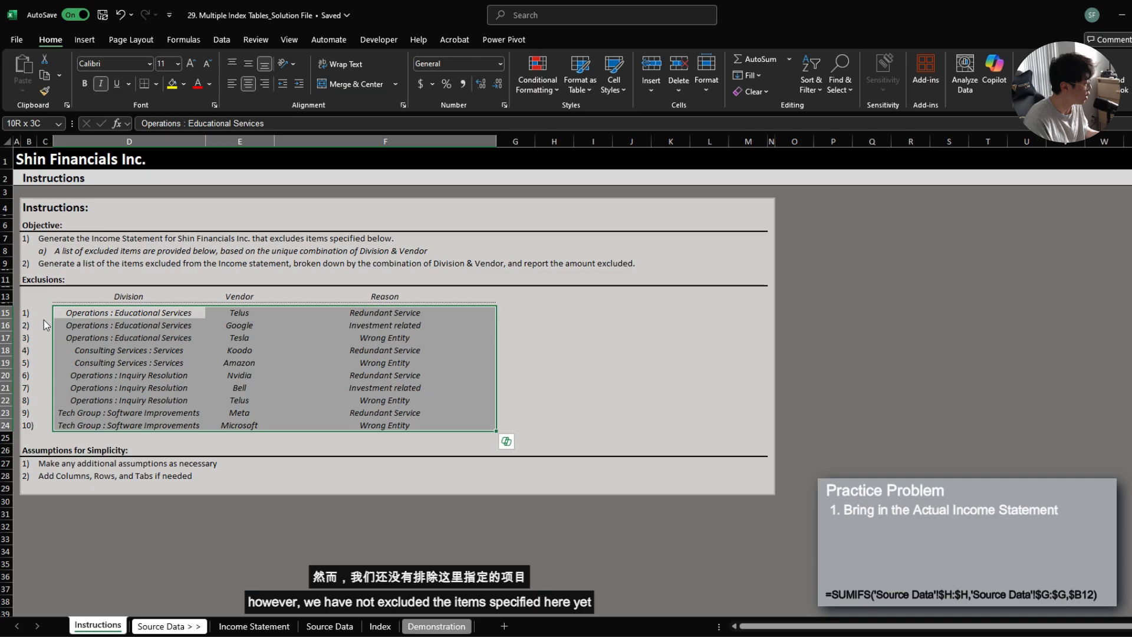
Copy the Division, Vendor and Reason headers from the Instructions sheet and paste them as values at B4 on the Index sheet
key(ctrl+Page_Down)
key(ctrl+Page_Down)
key(ctrl+Page_Down)
key(ctrl+Page_Down)
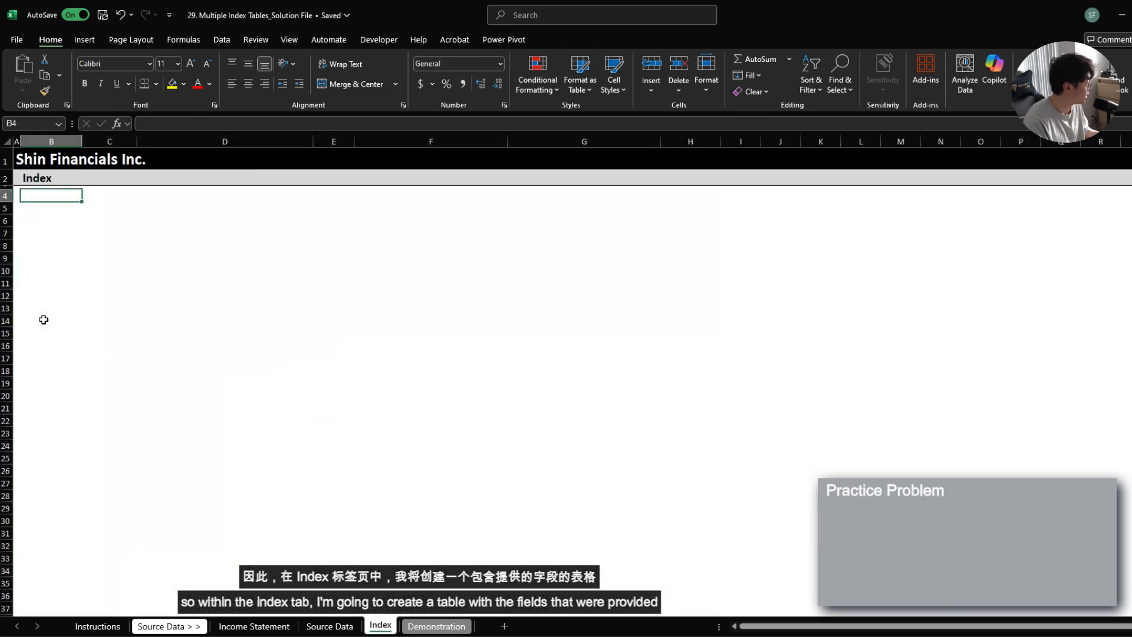
key(ctrl+Page_Up)
key(ctrl+Page_Up)
key(ctrl+Page_Up)
key(ctrl+Page_Up)
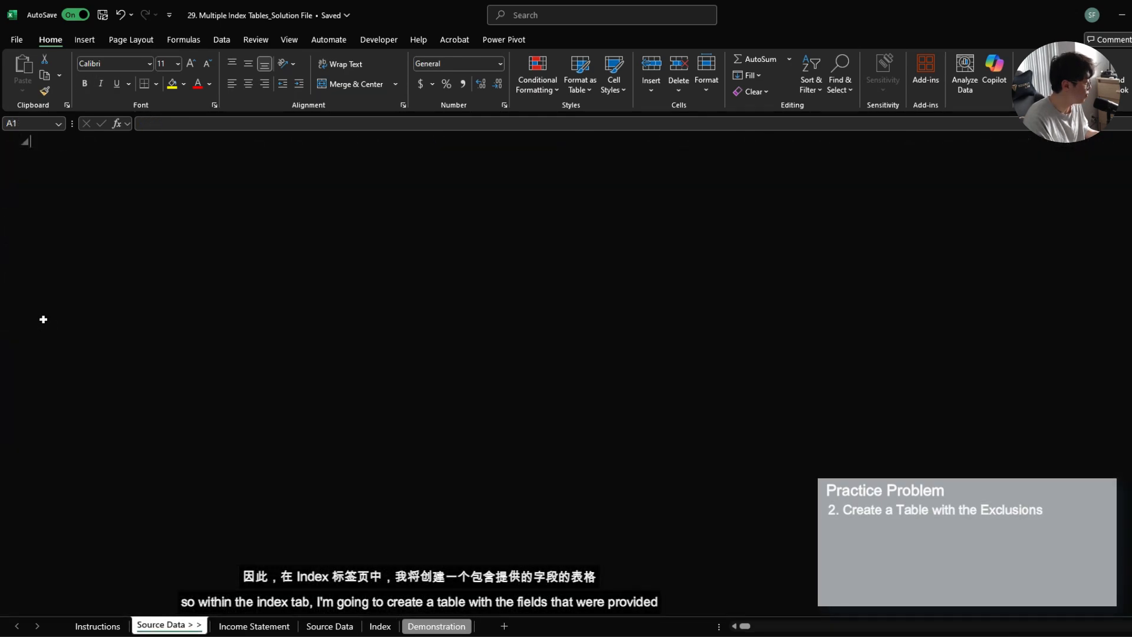
key(Up)
key(shift+Right)
key(shift+Right)
key(ctrl+c)
key(ctrl+Page_Down)
key(ctrl+Page_Down)
key(ctrl+Page_Down)
key(ctrl+Page_Down)
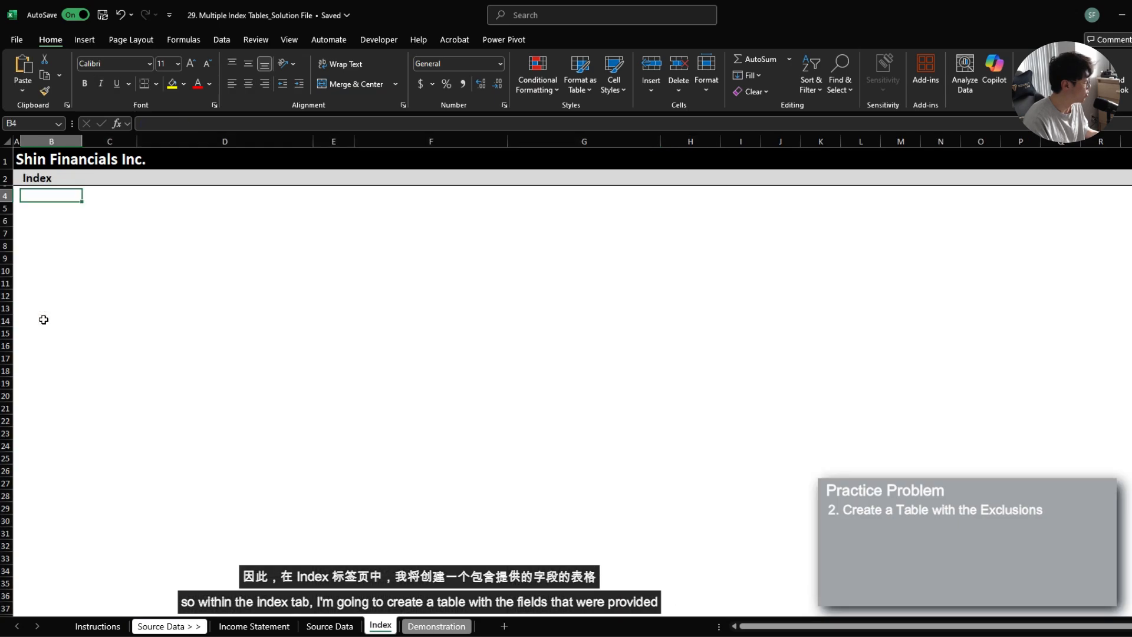
key(ctrl+alt+v)
key(v)
key(Return)
Copy the ten exclusion records in D15:F24 of the Instructions sheet and paste them as values at B5 on the Index sheet
key(ctrl+Page_Up)
key(ctrl+Page_Up)
key(ctrl+Page_Up)
key(ctrl+Page_Up)
key(Down)
key(shift+Right)
key(shift+Right)
key(shift+Down)
key(shift+Down)
key(shift+Down)
key(shift+Down)
key(shift+Down)
key(shift+Down)
key(shift+Down)
key(shift+Down)
key(shift+Down)
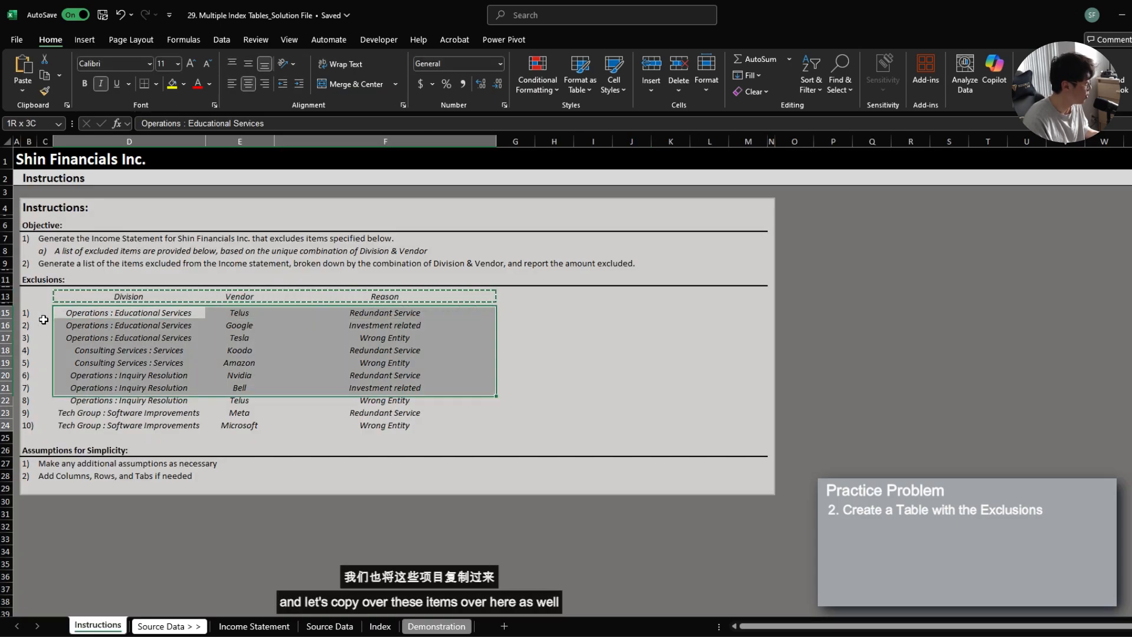
key(ctrl+c)
key(ctrl+Page_Down)
key(ctrl+Page_Down)
key(ctrl+Page_Down)
key(ctrl+Page_Down)
key(Down)
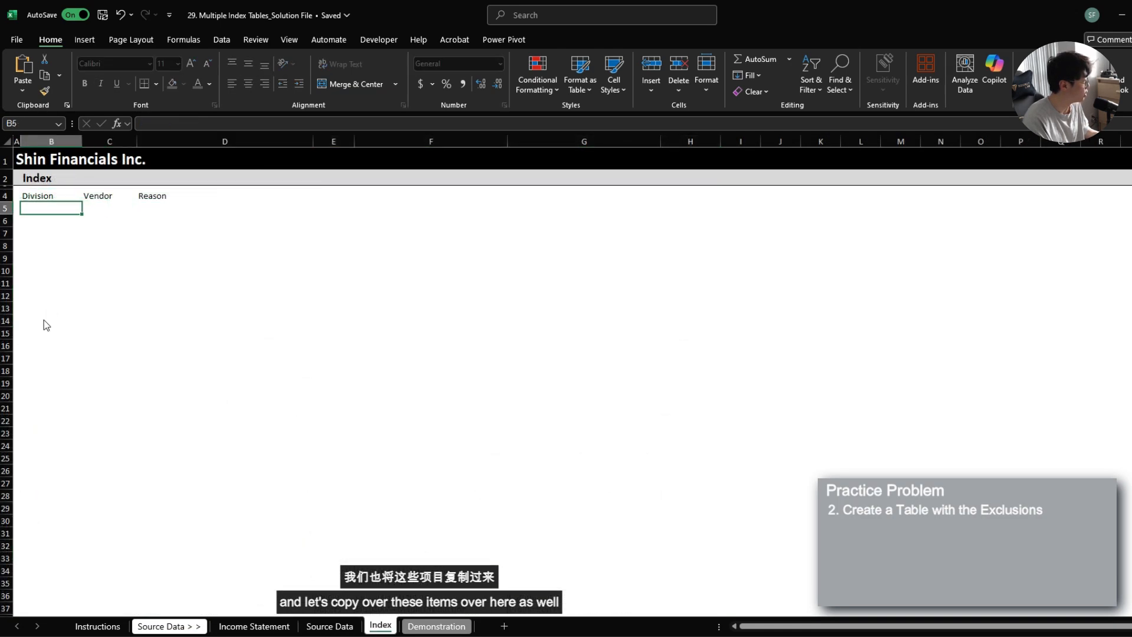
key(ctrl+alt+v)
key(v)
key(Return)
Convert B4:D14 on the Index sheet into a table with headers and apply the medium style with black header and gray bands
key(Up)
key(ctrl+shift+Right)
key(ctrl+shift+Down)
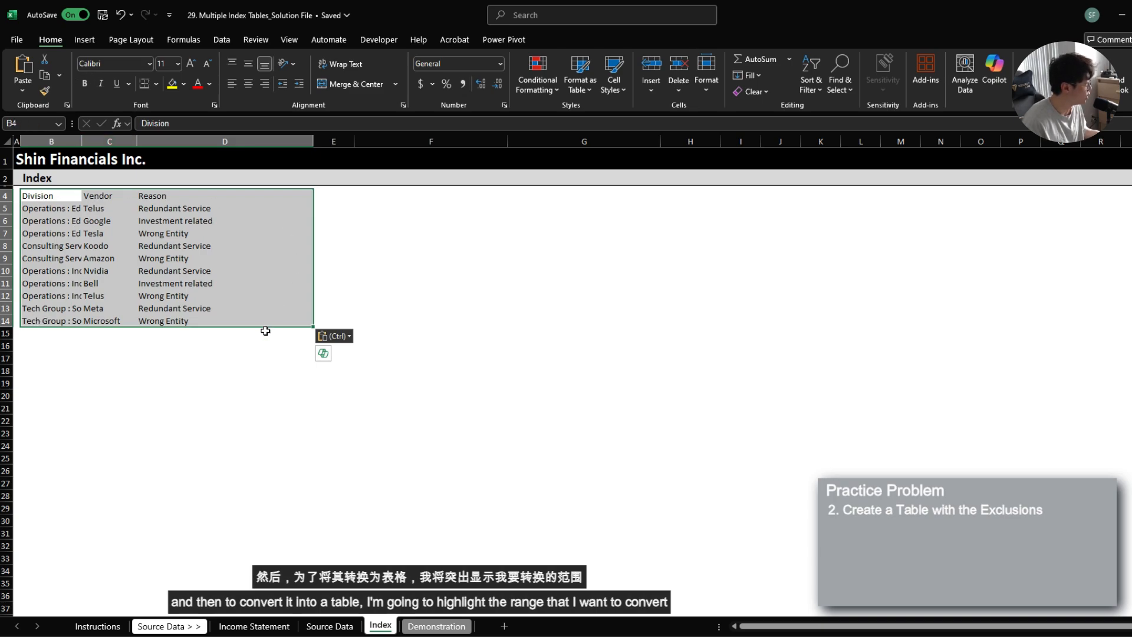
click(83, 42)
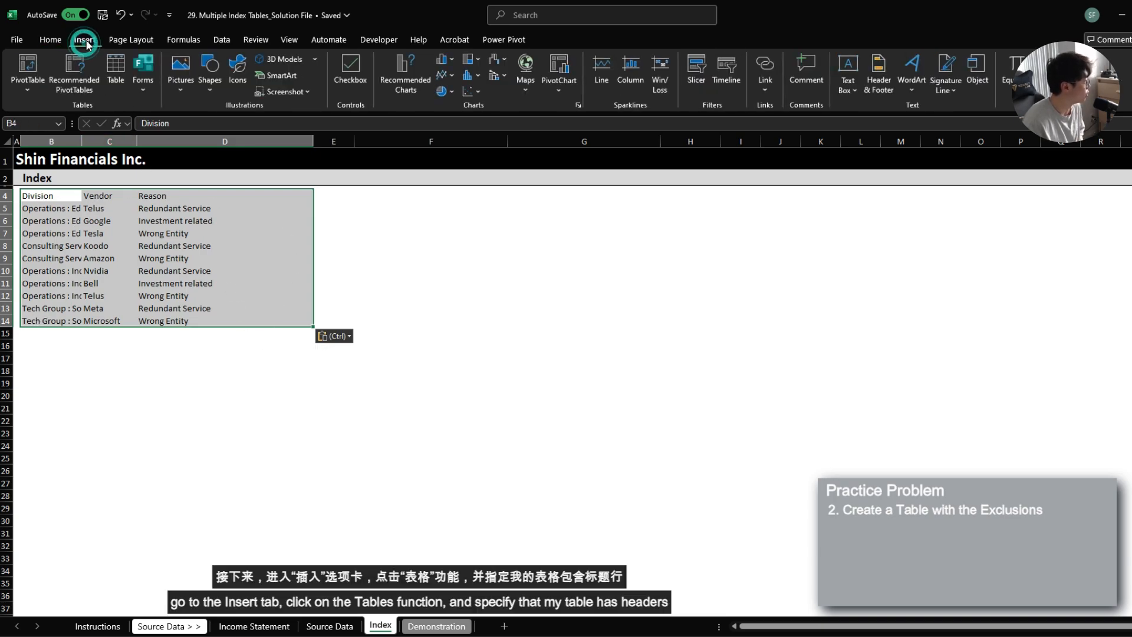
click(114, 87)
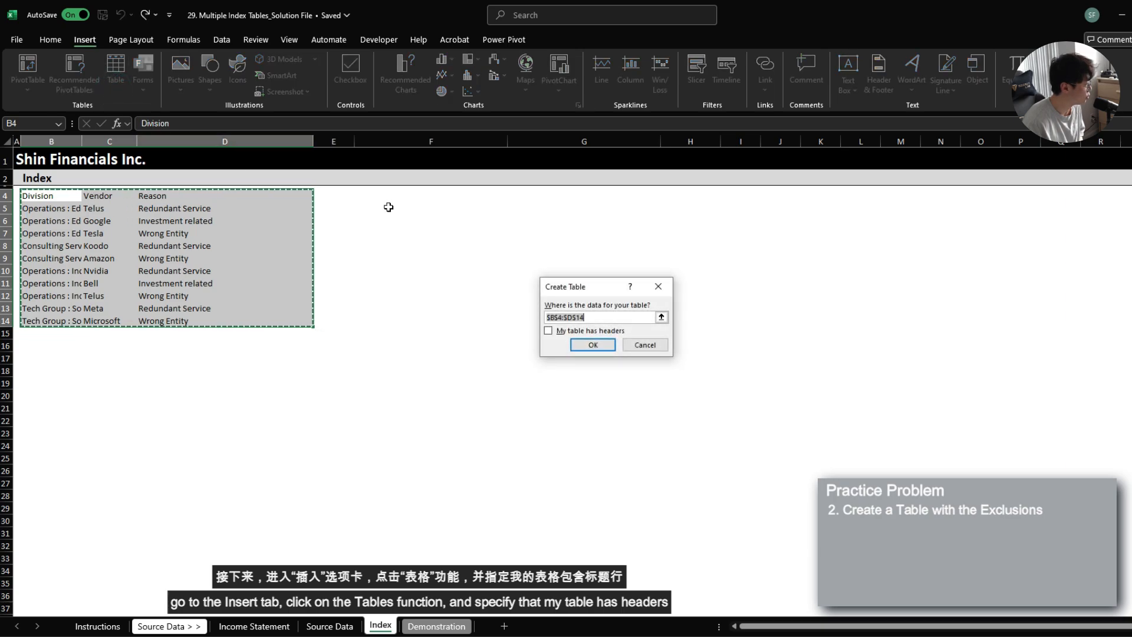
click(579, 334)
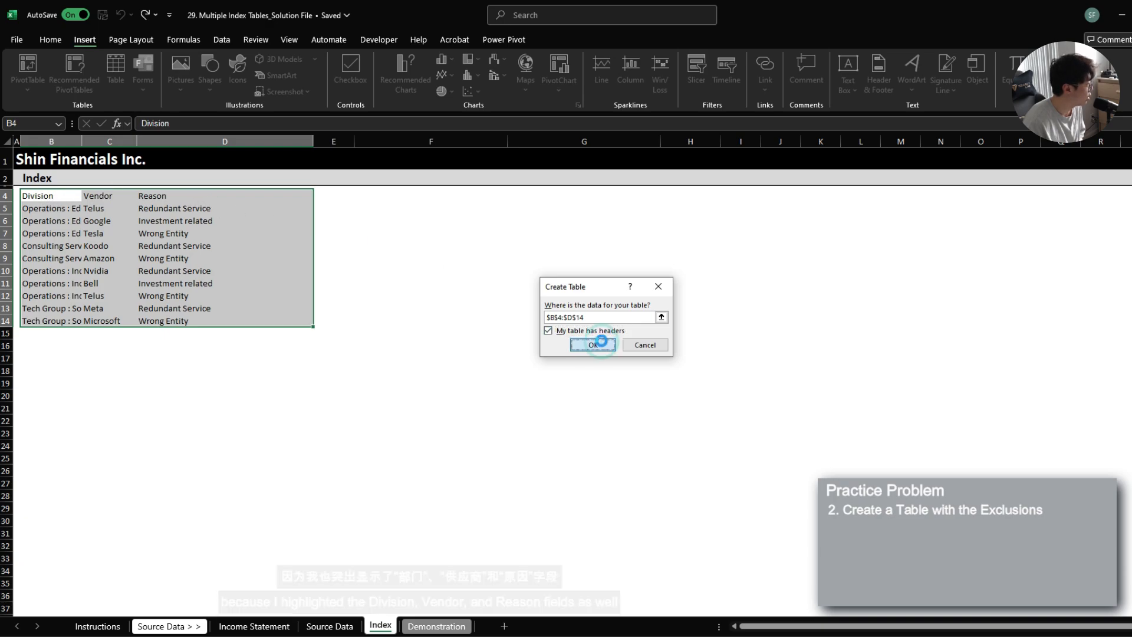
click(593, 345)
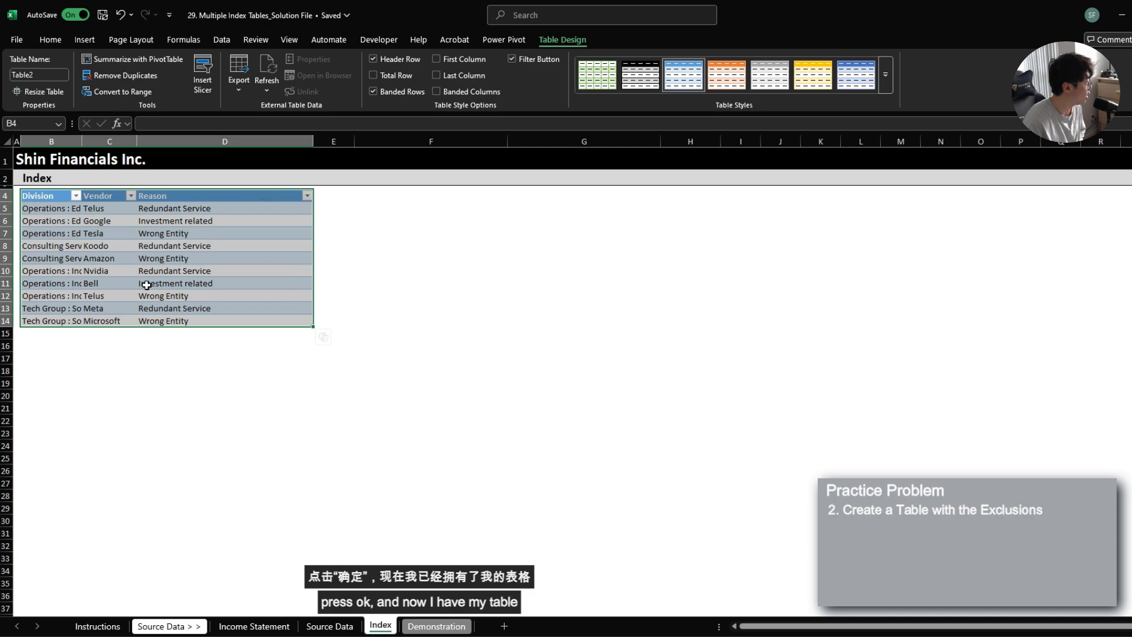
click(885, 75)
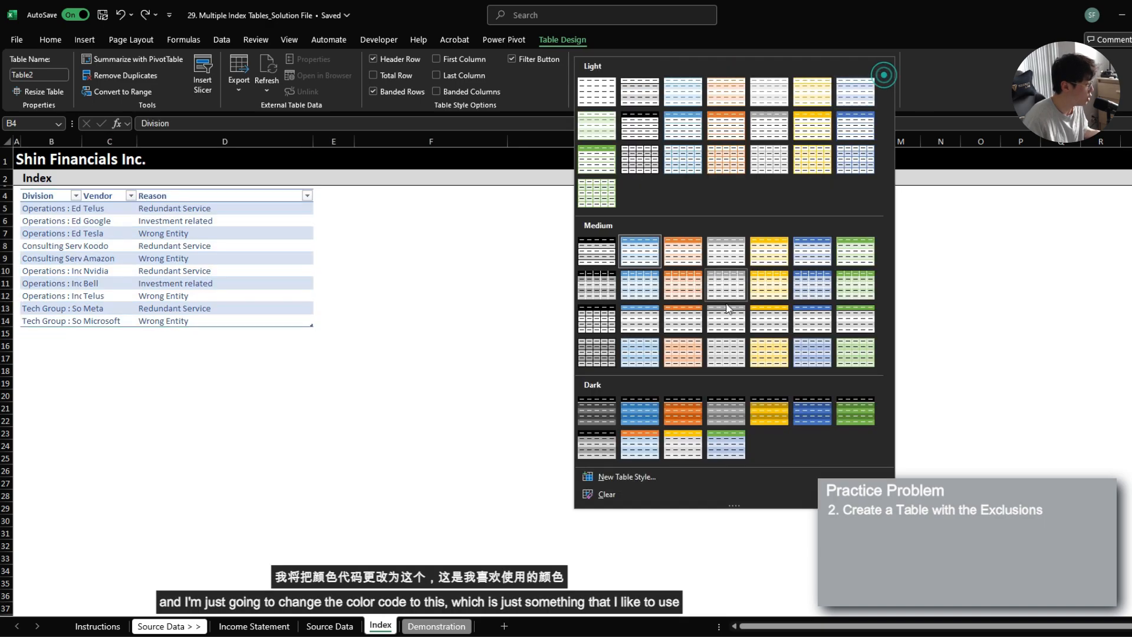
click(609, 323)
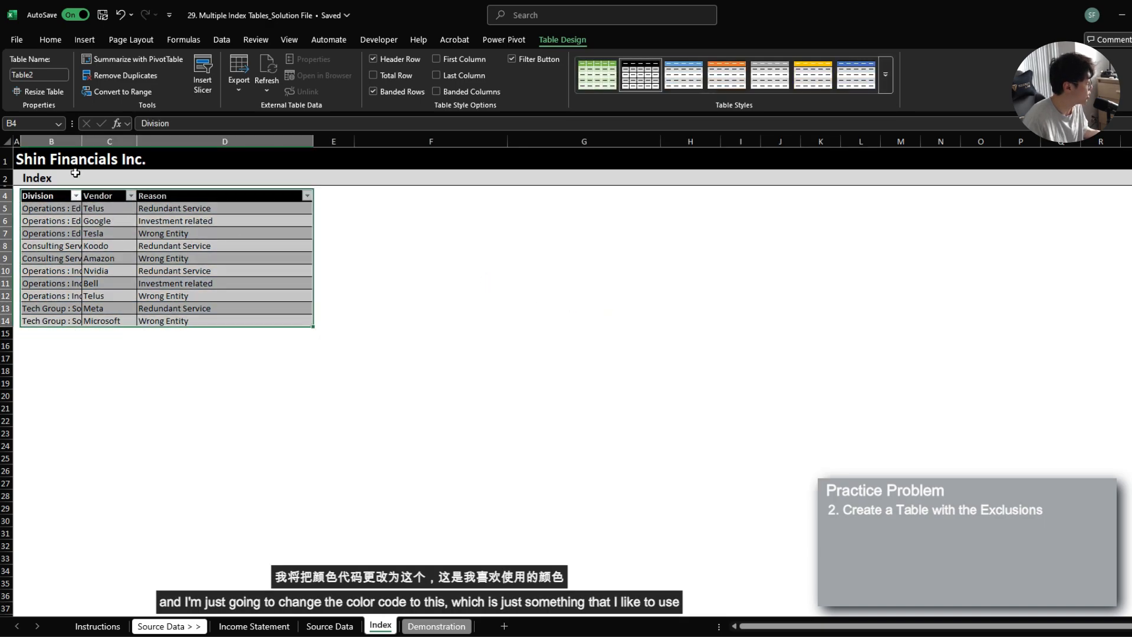
Autofit columns B to D of the exclusions table on the Index sheet
double_click(82, 141)
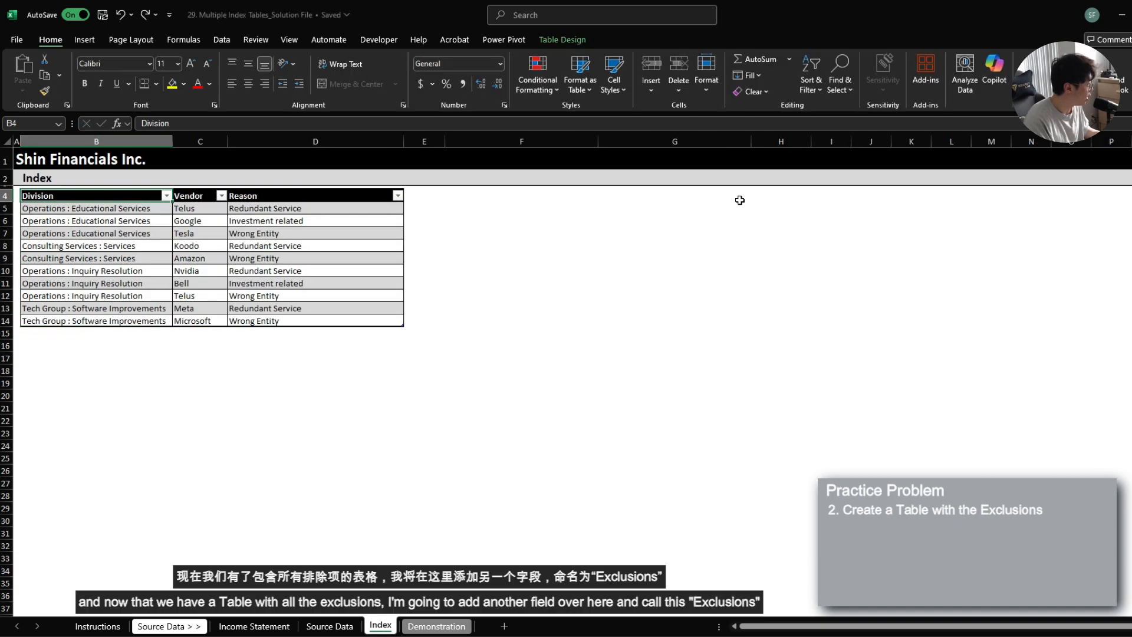
key(ctrl+shift+Right)
key(ctrl+shift+Down)
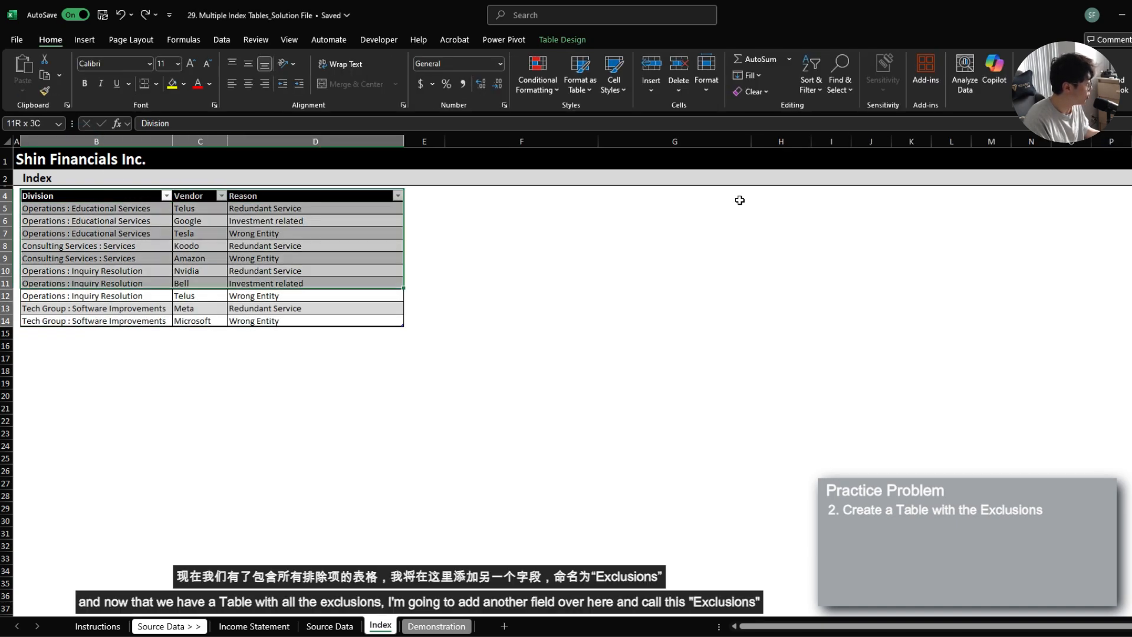
On the Source Data sheet, narrow column I as a spacer and add an Exclusions header in J4, formatted like the Gross Amount header
key(ctrl+Page_Up)
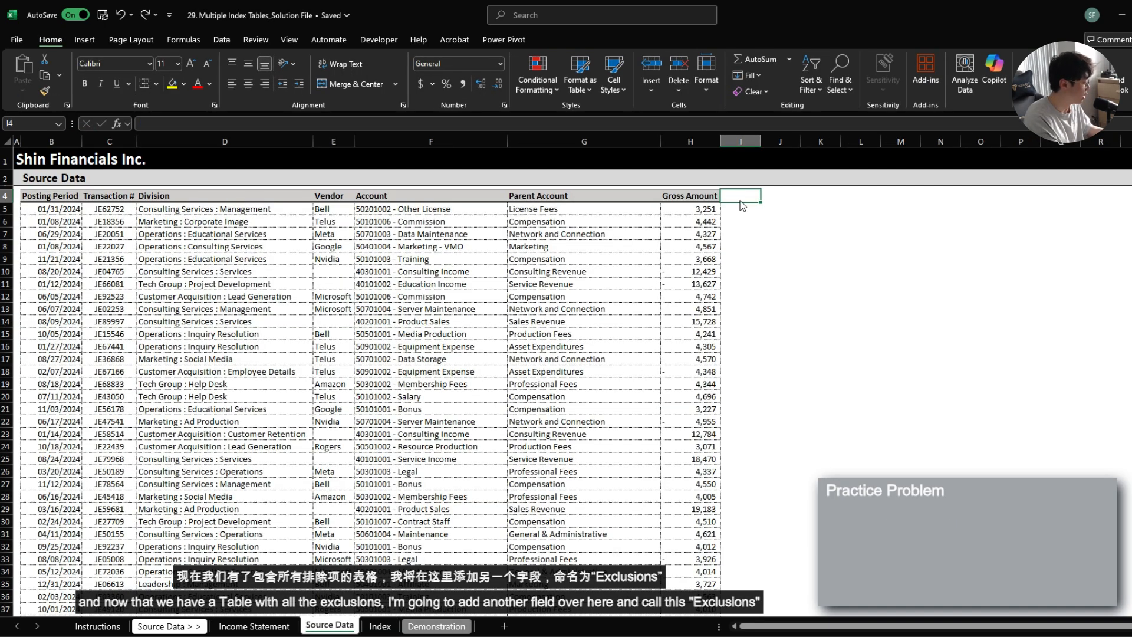
key(ctrl+c)
click(740, 201)
key(ctrl+v)
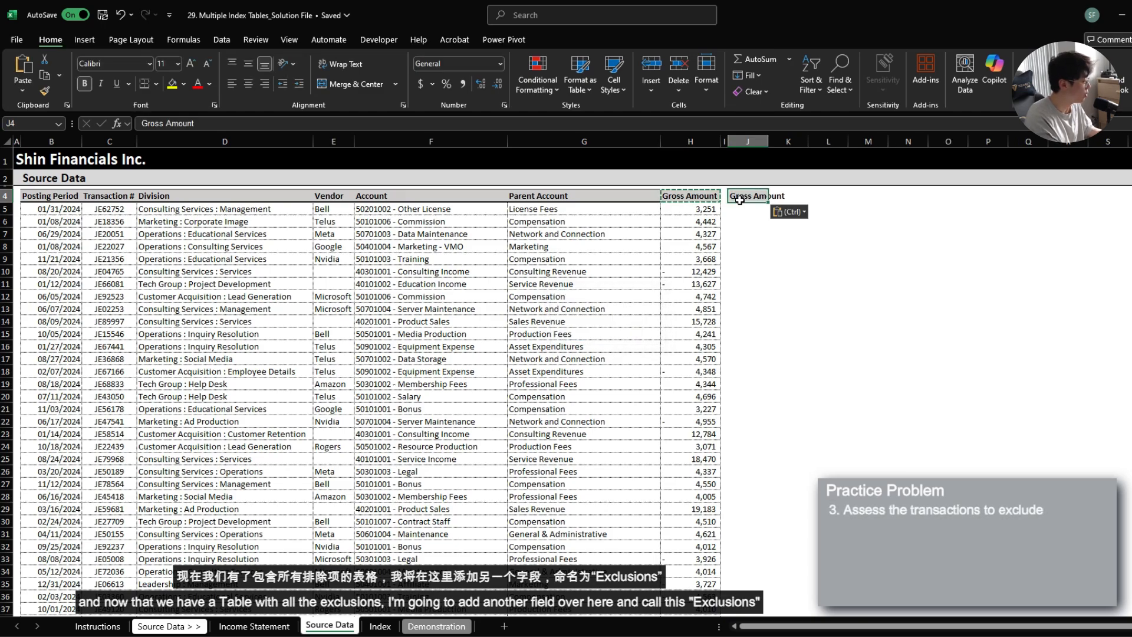
text(Exclu)
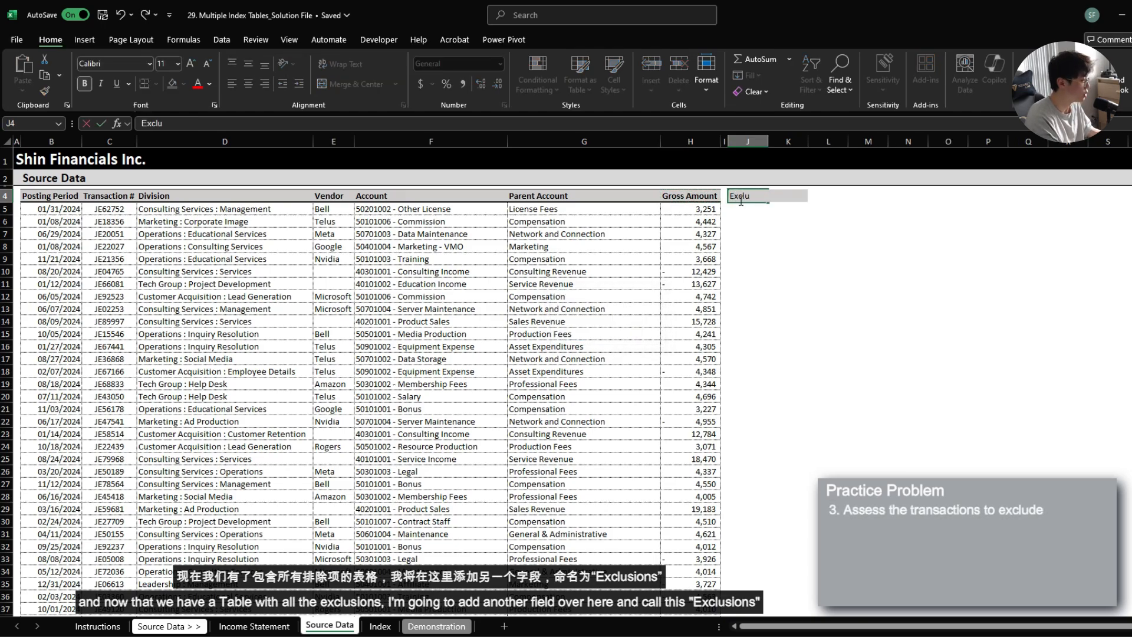
text(sions)
key(Return)
Autofit the width of column J to the Exclusions header on the Source Data sheet
key(Up)
key(ctrl+space)
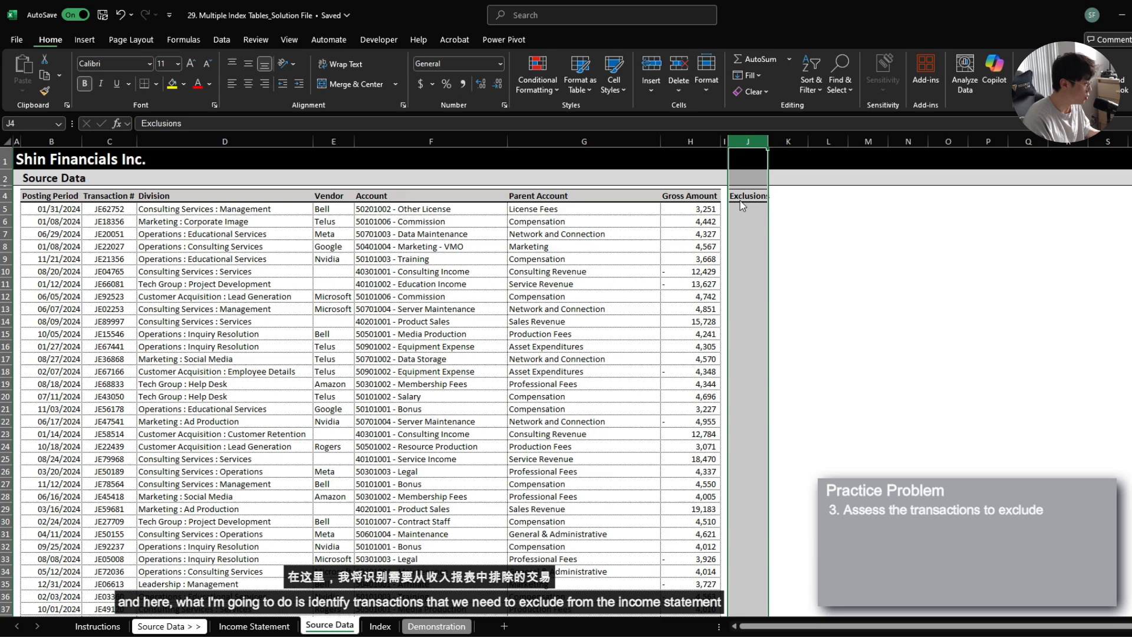
key(alt+h)
key(o)
key(i)
key(Down)
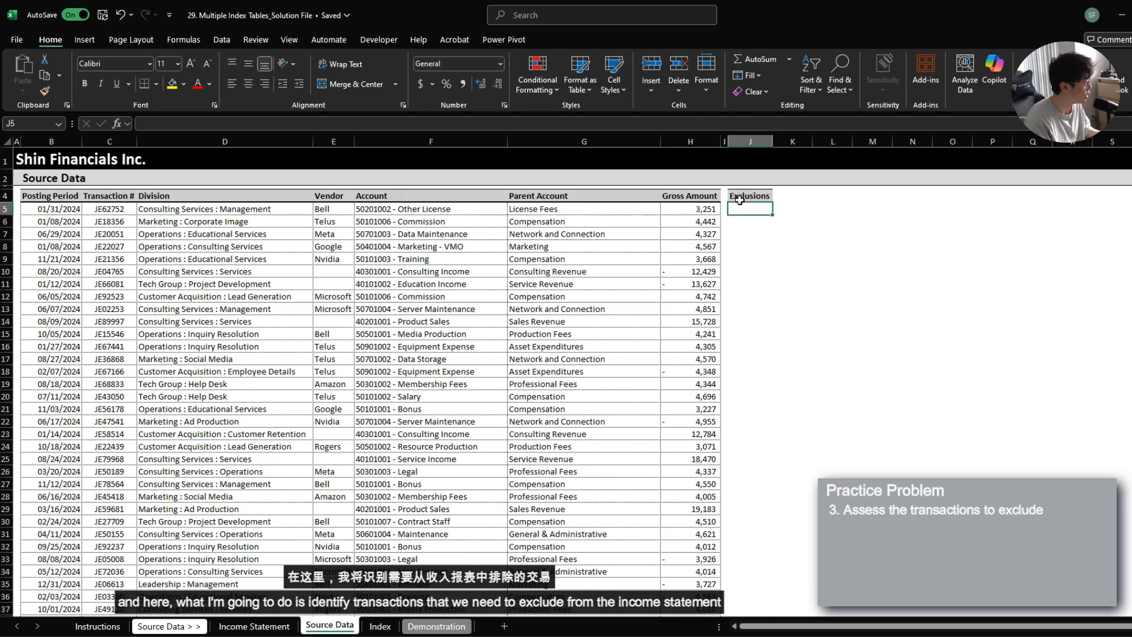
Review the Division and Vendor pairs on the Index sheet and rename the exclusions table as Index
key(ctrl+Page_Down)
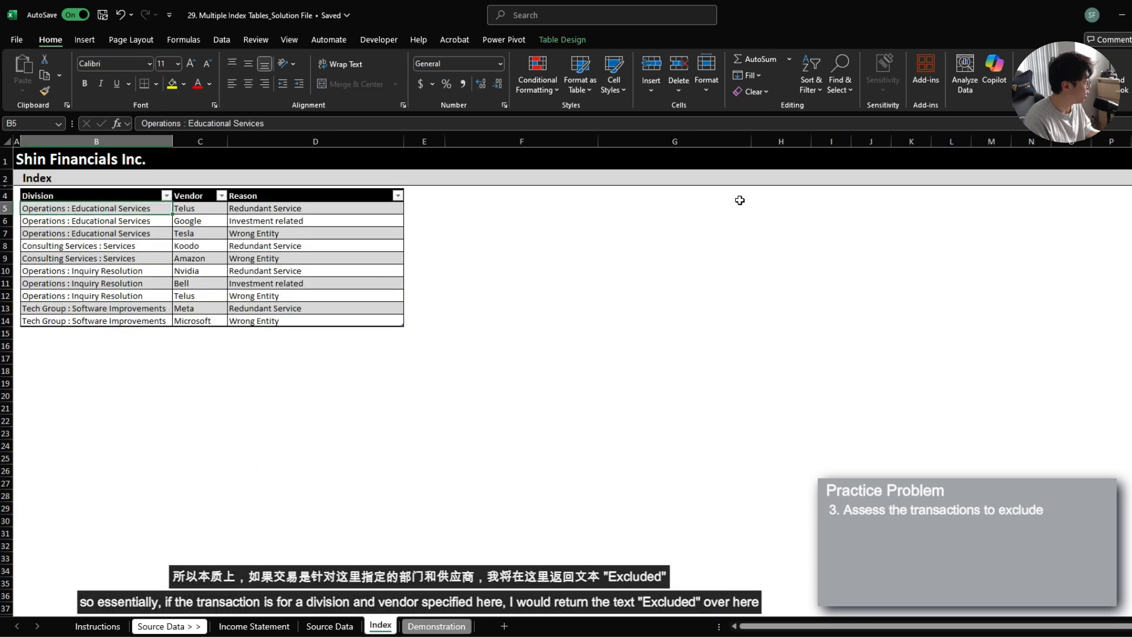
key(shift+Right)
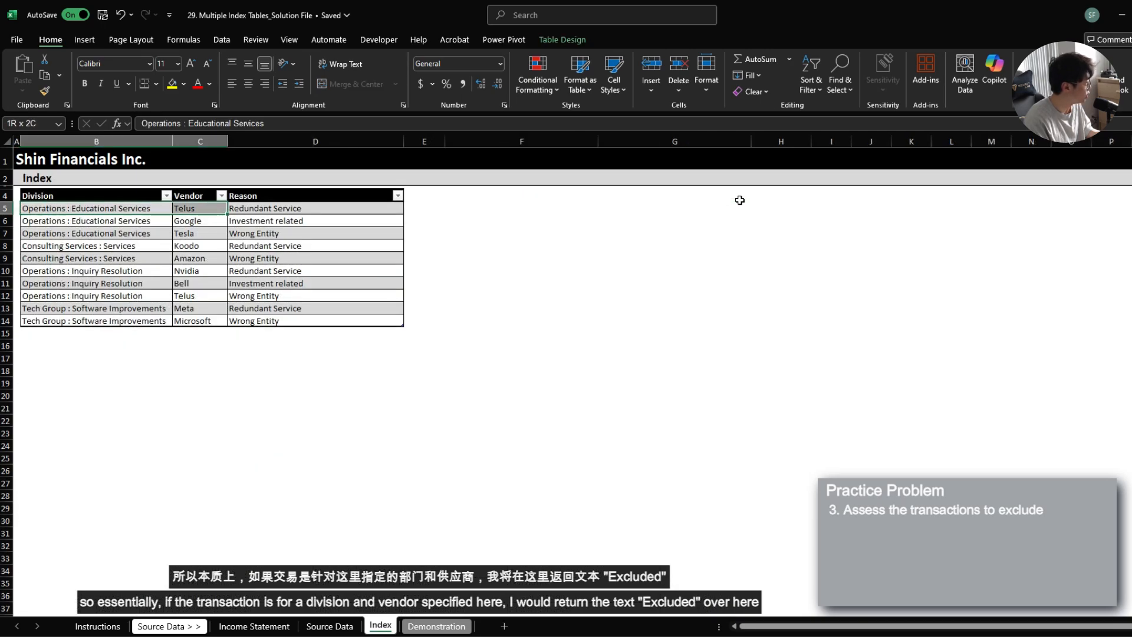
key(ctrl+shift+Down)
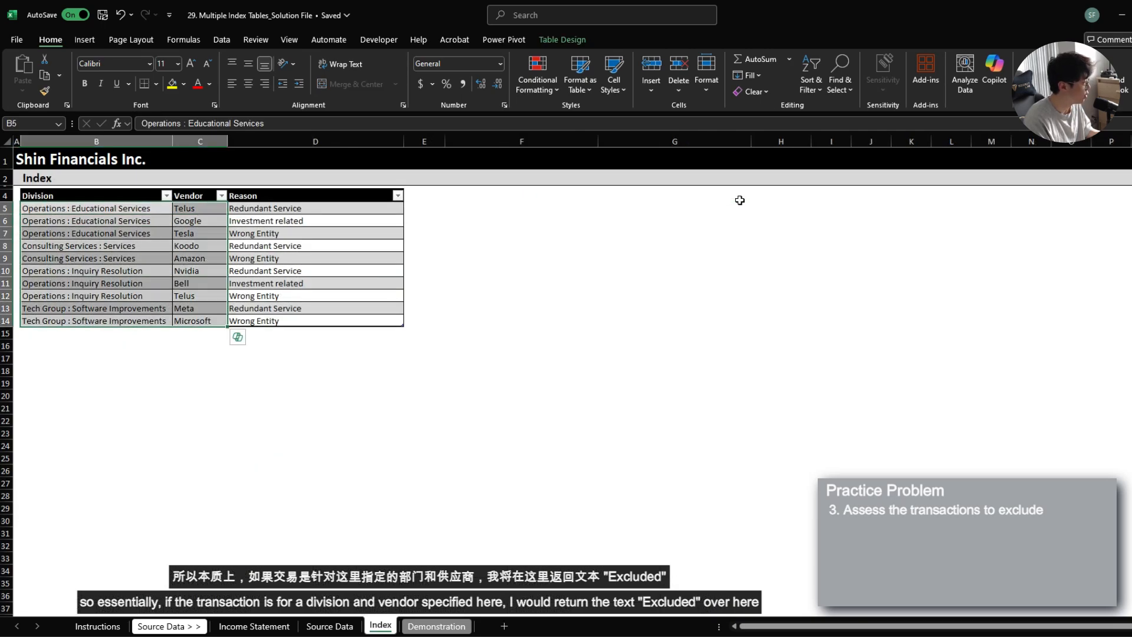
key(ctrl+Page_Up)
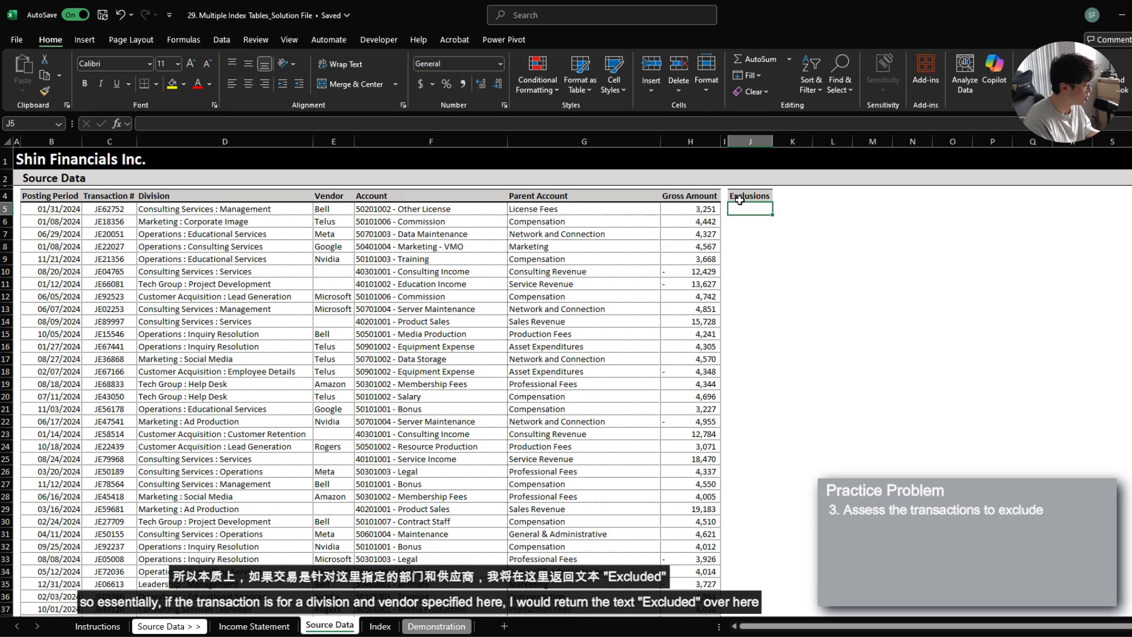
key(ctrl+Page_Down)
key(Down)
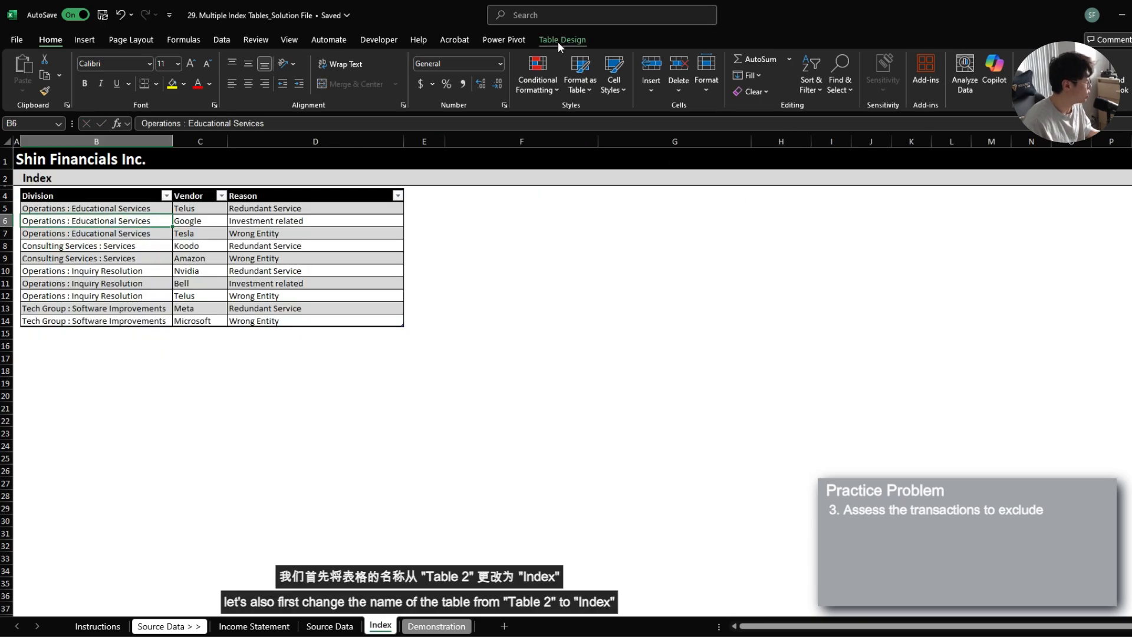
click(558, 40)
click(47, 76)
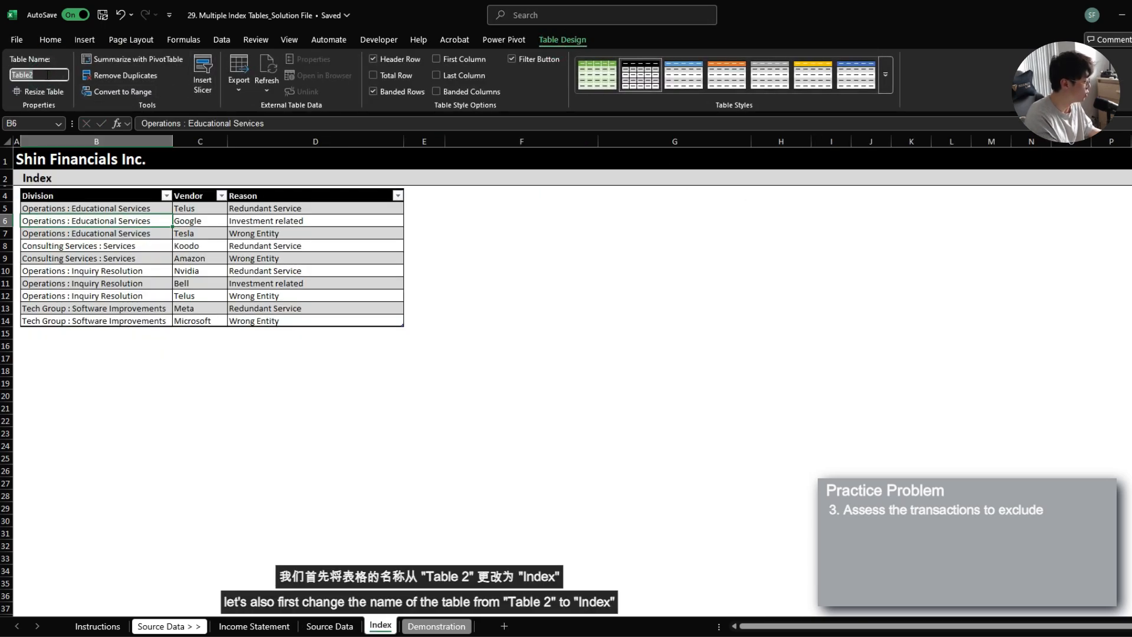
key(Return)
Start a COUNTIFS formula in J5 of the Source Data sheet that matches Index[Division] against $D5
key(ctrl+Page_Up)
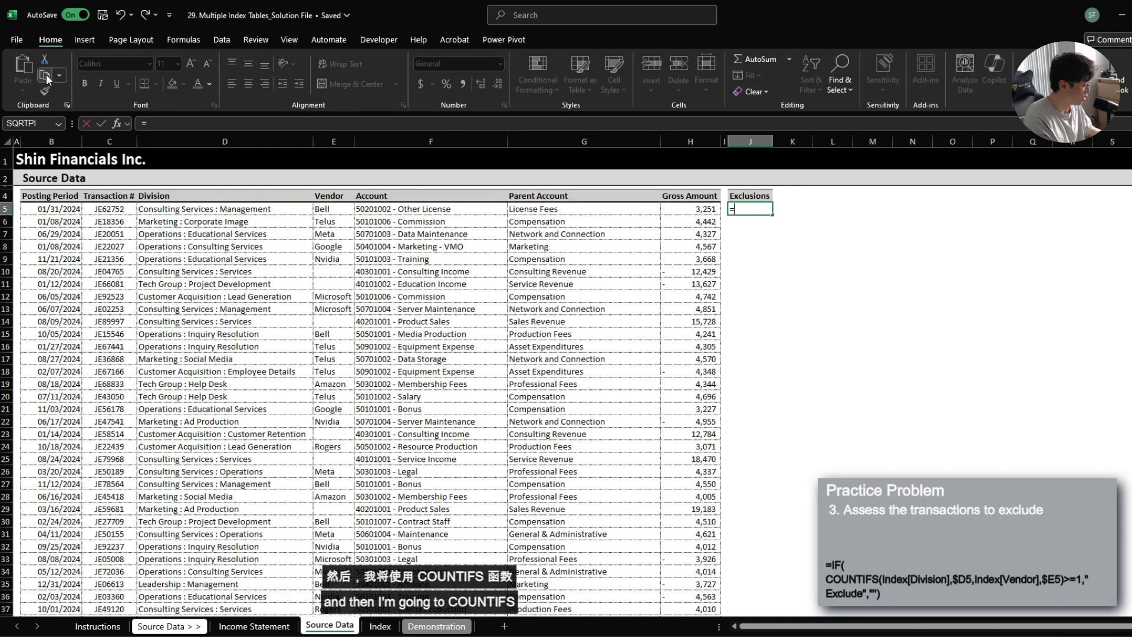
text(=COUNTIFS()
key(ctrl+Page_Down)
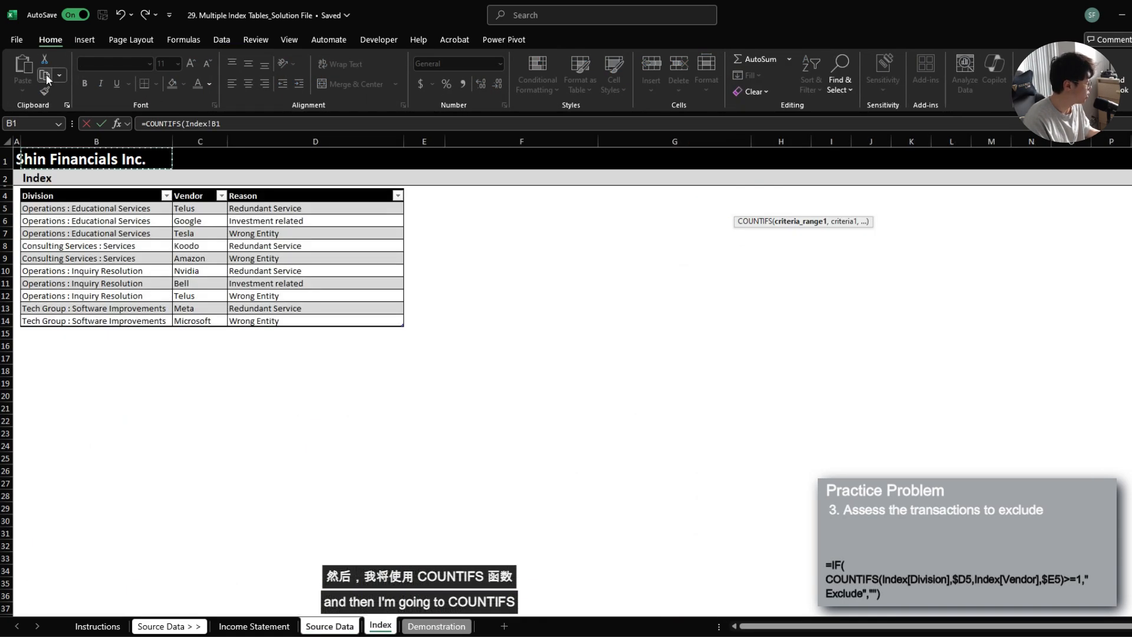
key(ctrl+space)
text(,)
key(ctrl+Page_Up)
key(Left)
key(Left)
key(Left)
key(Left)
key(Left)
key(Left)
key(F4)
key(F4)
key(F4)
text(,)
Add Index[Vendor] with $E5 as the second range and criterion of the COUNTIFS formula
key(ctrl+Page_Down)
key(Right)
key(ctrl+space)
text(,)
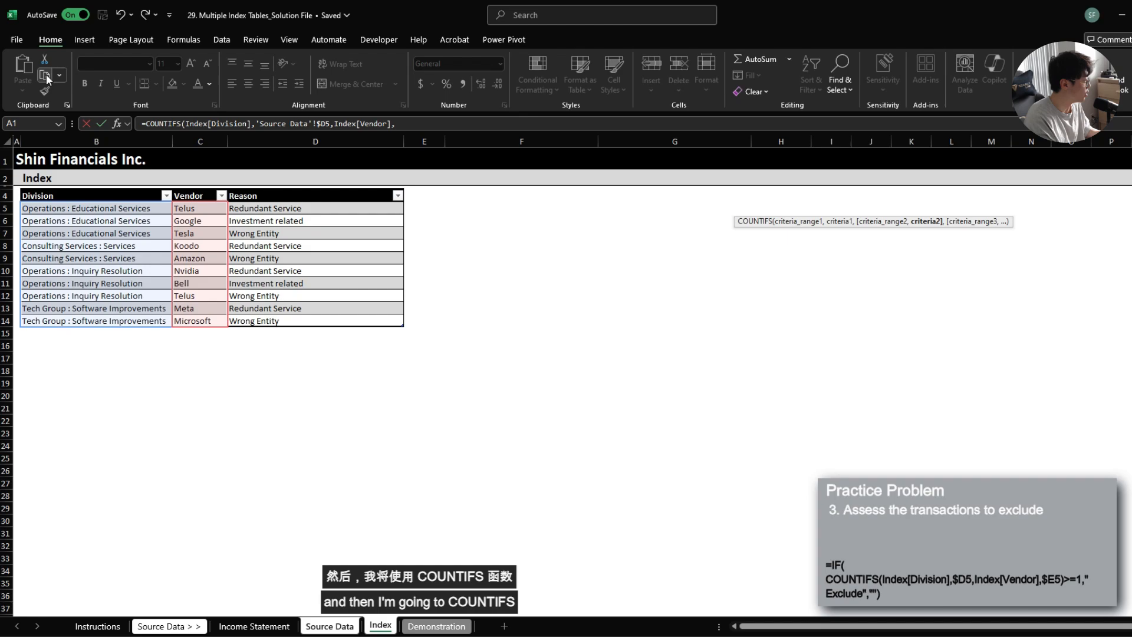
key(ctrl+Page_Up)
key(Left)
key(Left)
key(Left)
key(Left)
key(Left)
key(F4)
key(F4)
key(F4)
Wrap the COUNTIFS in an IF that returns "Exclude" when the count is >=1 and an empty string otherwise
text()IF()
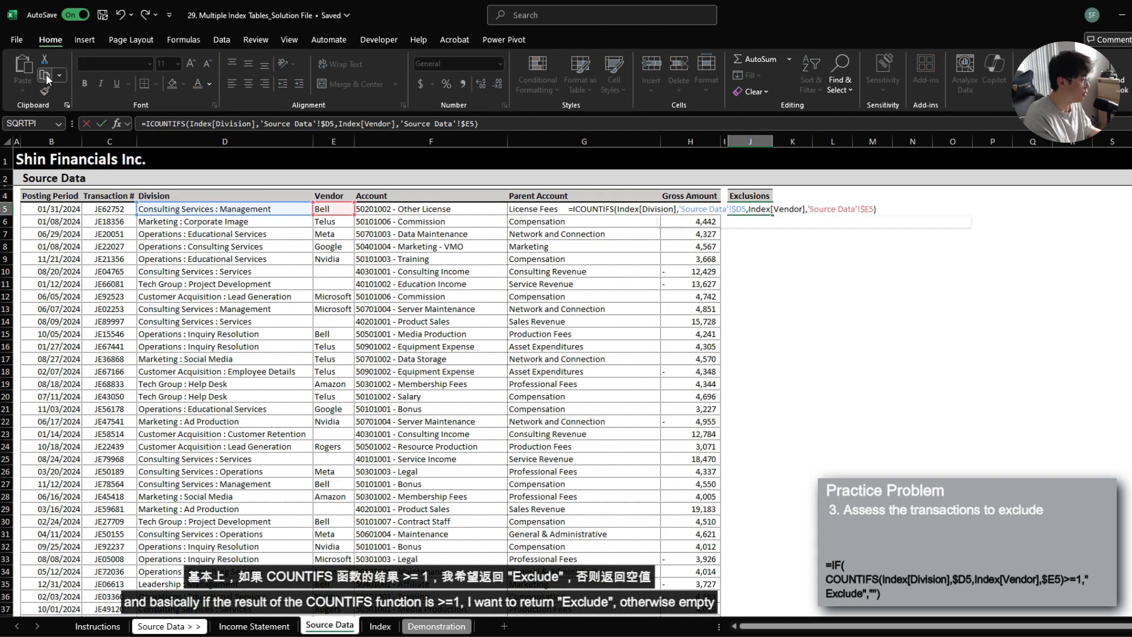
key(alt+Return)
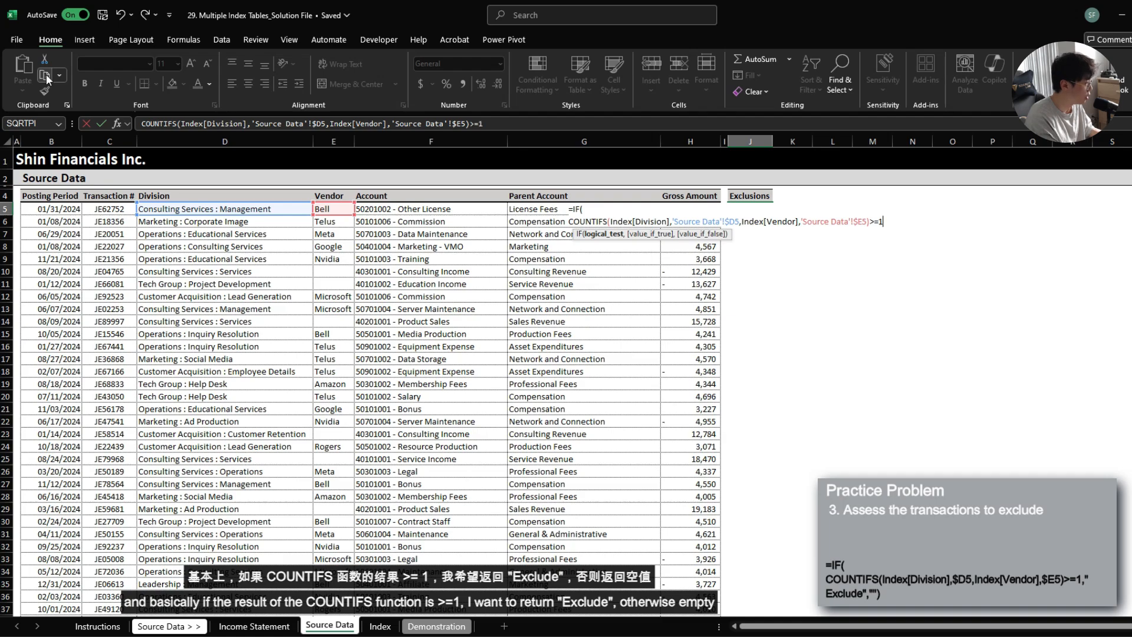
text(>=1,"Exclu)
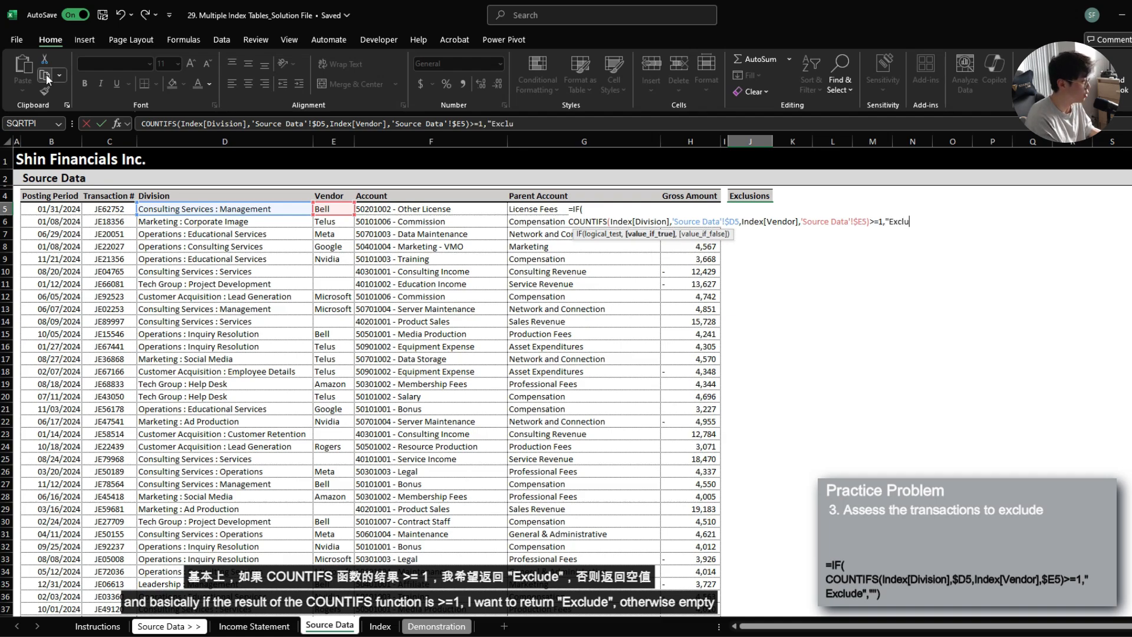
text(de",""))
key(Return)
Fill the J5 formula down the Exclusions column for all transactions and center the cells
key(Up)
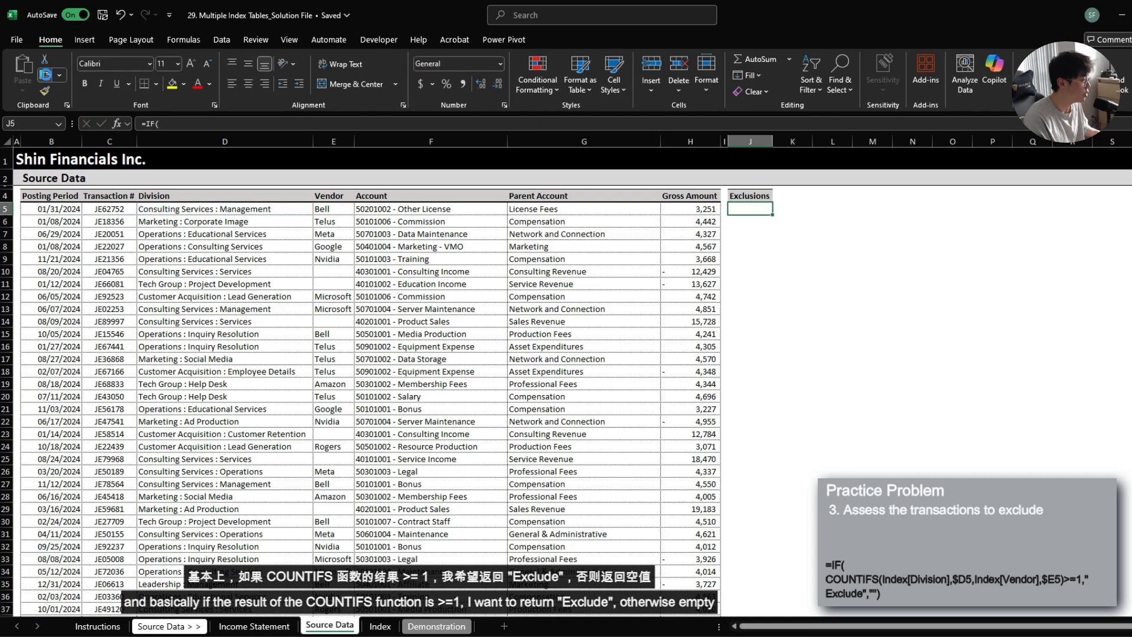
key(ctrl+shift+End)
key(ctrl+v)
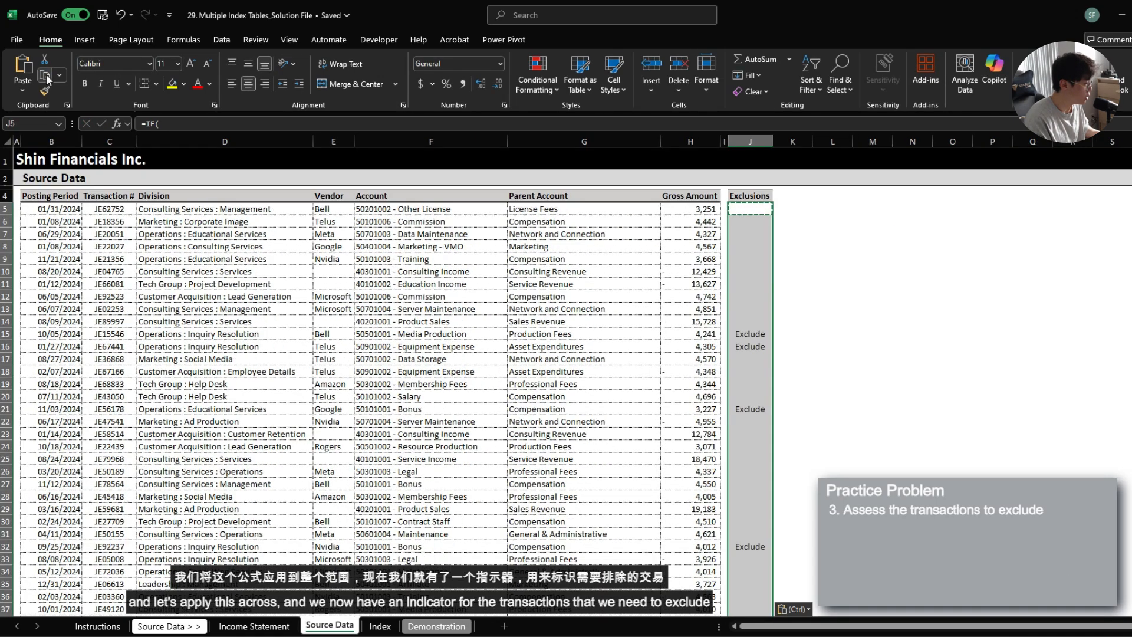
Examine the flagged transaction in row 15 of Source Data, checking its Division and Vendor
key(Down)
key(Down)
key(Down)
key(Down)
key(Down)
key(Down)
key(Down)
key(Down)
key(Down)
key(Down)
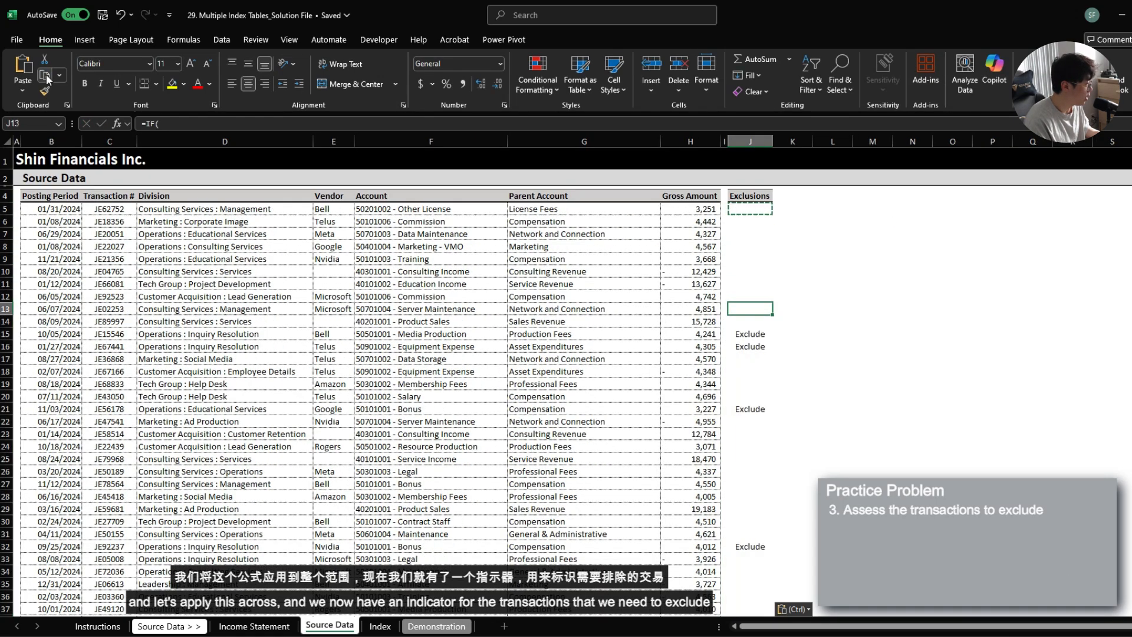
key(ctrl+space)
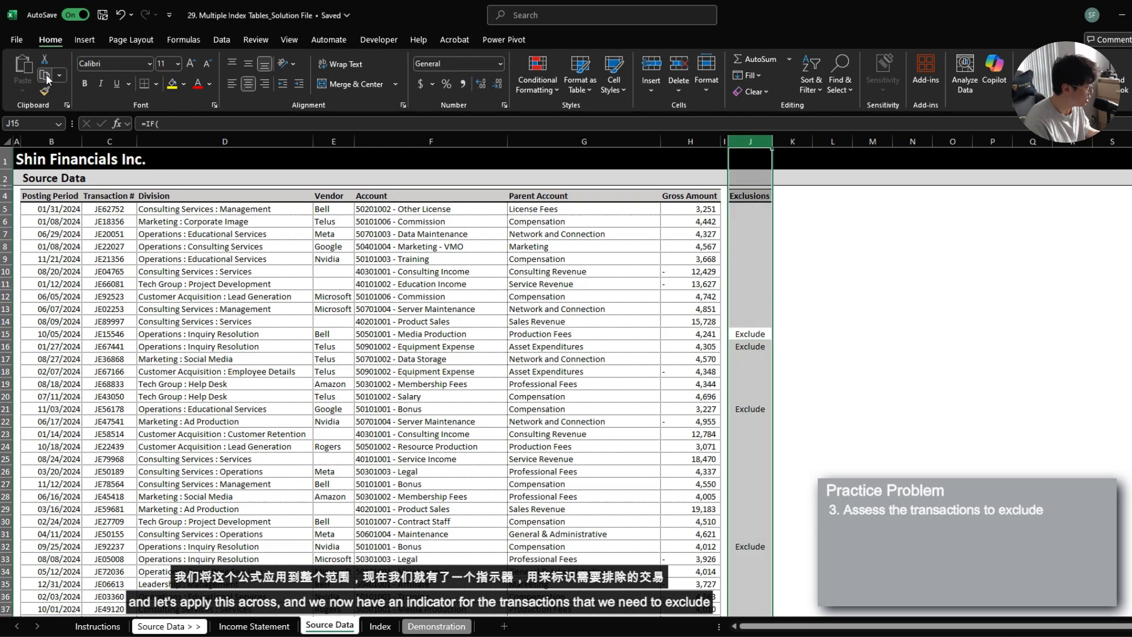
key(Left)
key(Left)
key(Left)
key(Left)
key(Left)
key(shift+space)
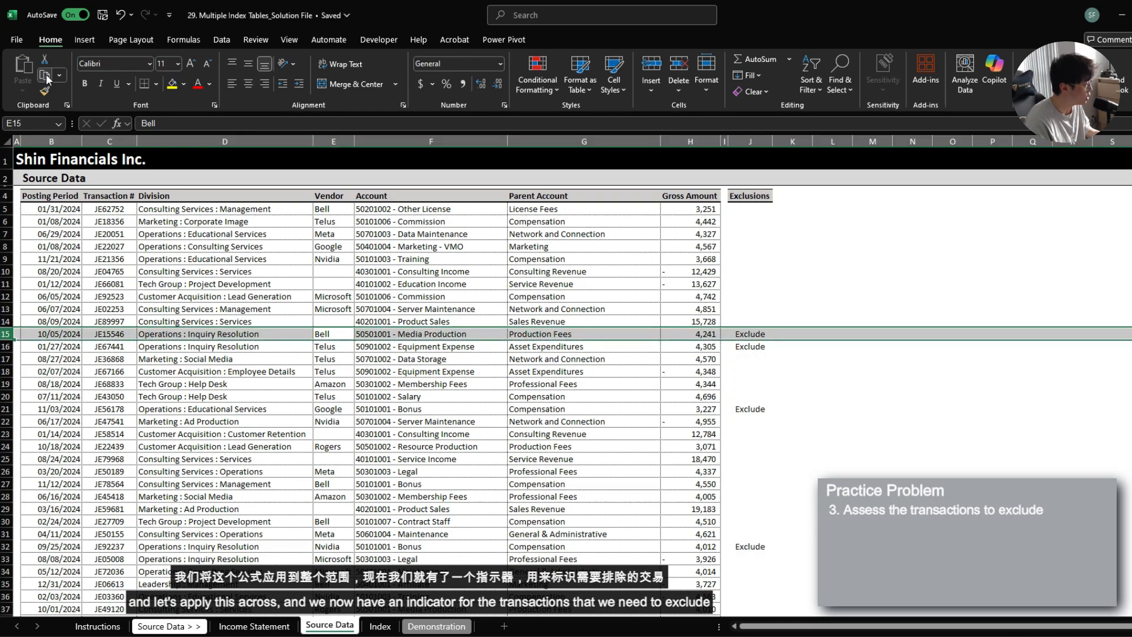
key(Left)
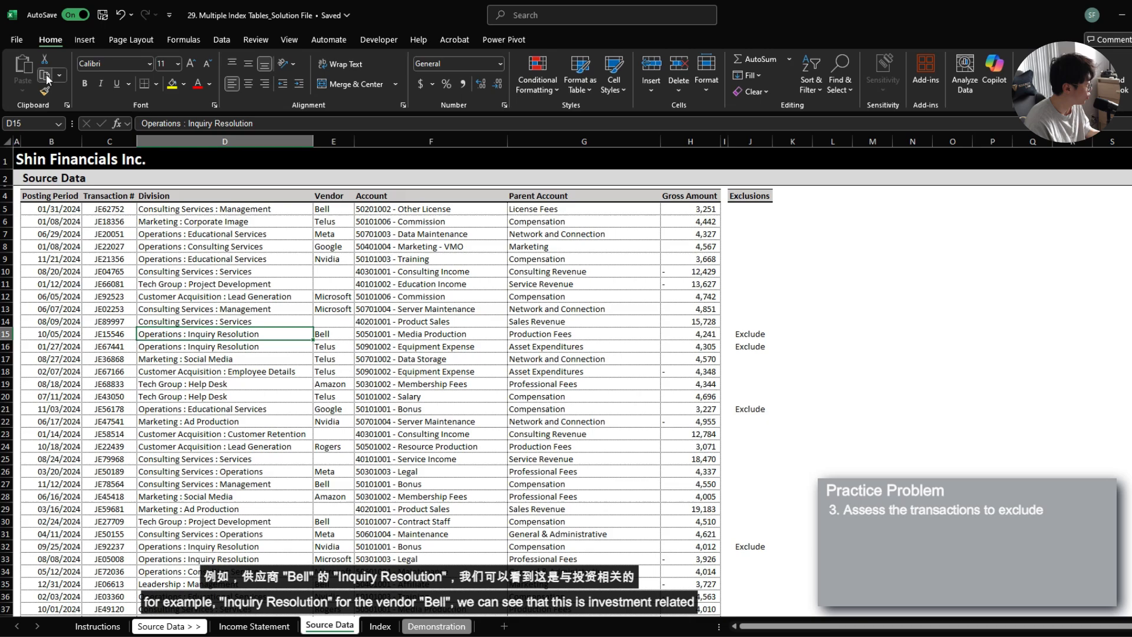
key(Right)
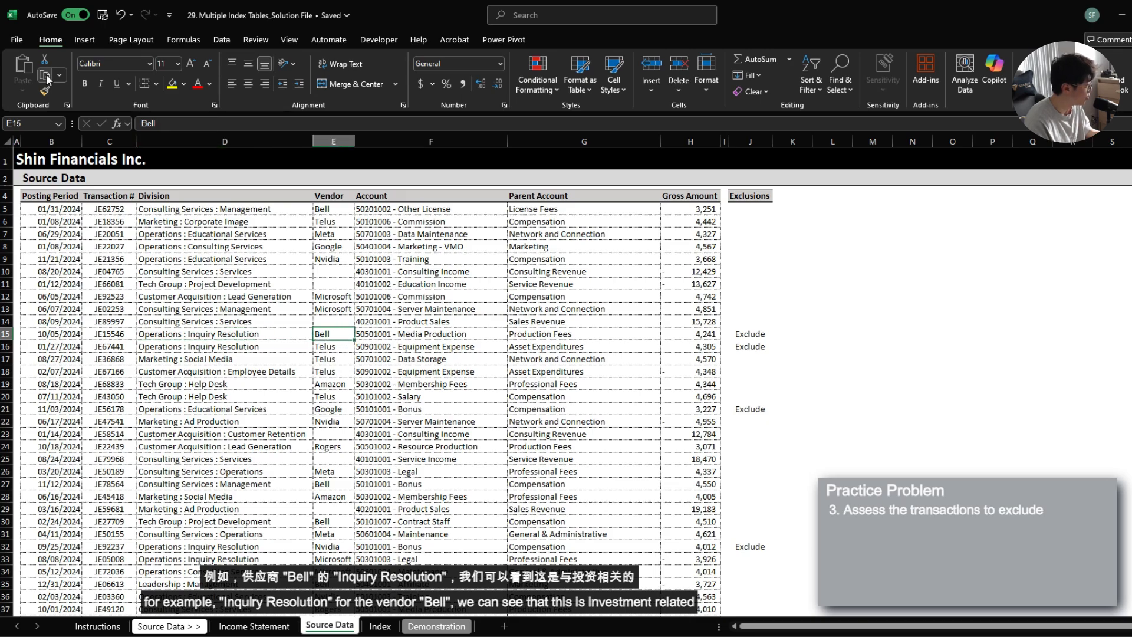
Compare it with the Operations : Inquiry Resolution and Bell record in row 11 of the Index table, including its Reason
key(ctrl+Page_Down)
key(Down)
key(Down)
key(Down)
key(Down)
key(Down)
key(Down)
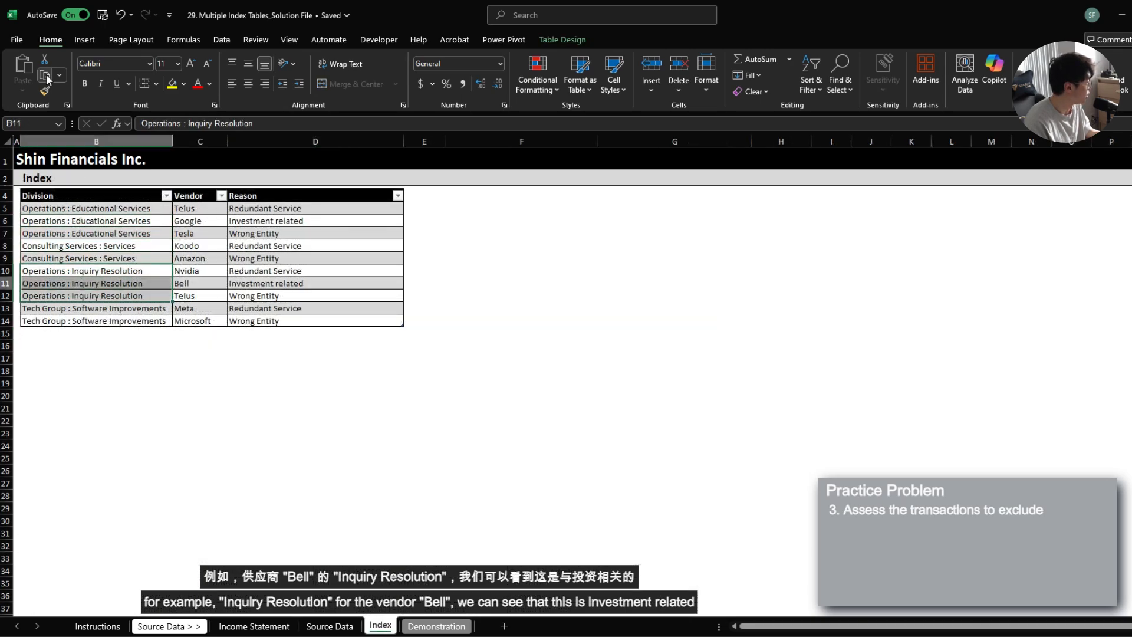
key(shift+Right)
key(shift+Right)
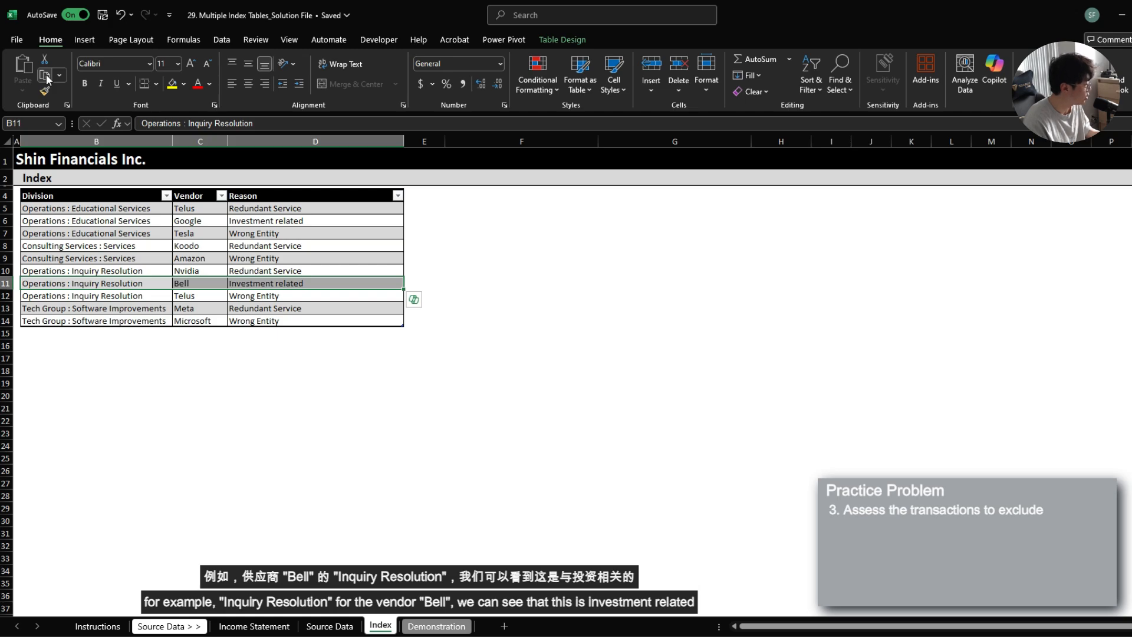
Add the criterion 'Source Data'!$J:$J,"" to the Service Revenue SUMIFS formula in C12 of the Income Statement sheet
key(ctrl+Page_Up)
key(ctrl+Page_Up)
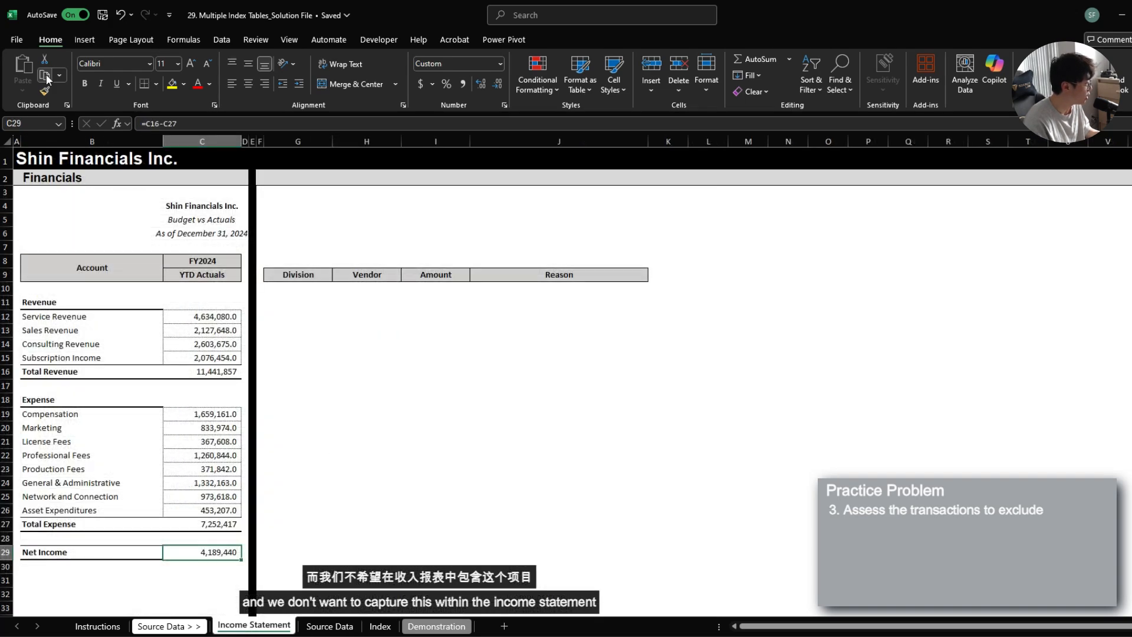
key(ctrl+Up)
key(ctrl+Up)
key(ctrl+Up)
key(ctrl+Up)
key(F2)
text(,'Source Data'!$G:$G,$B12,))
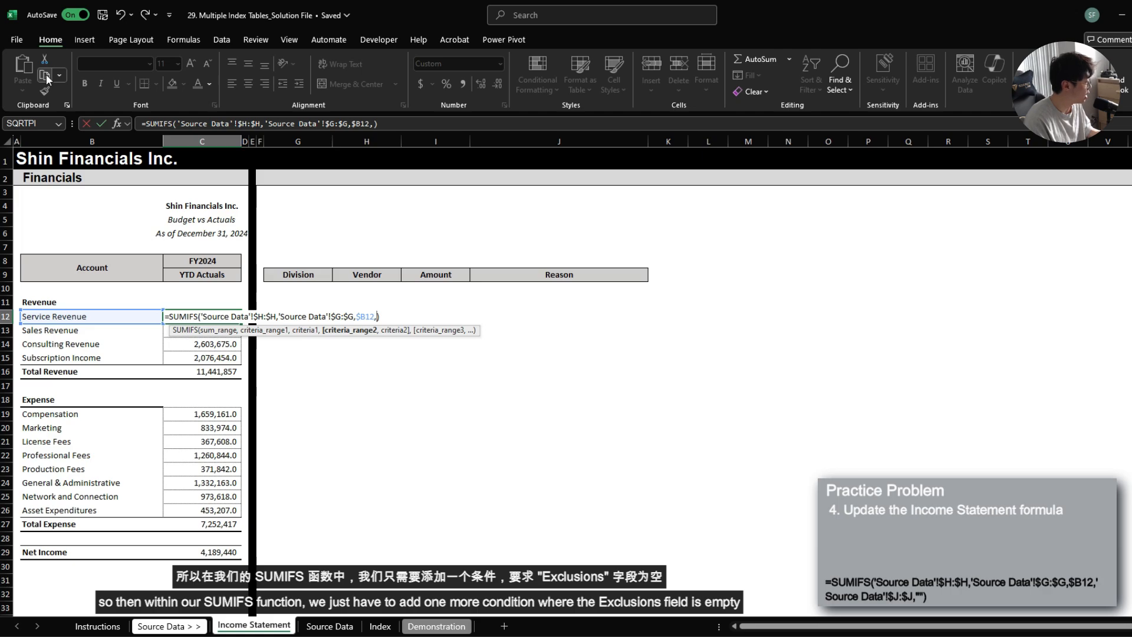
key(ctrl+Page_Down)
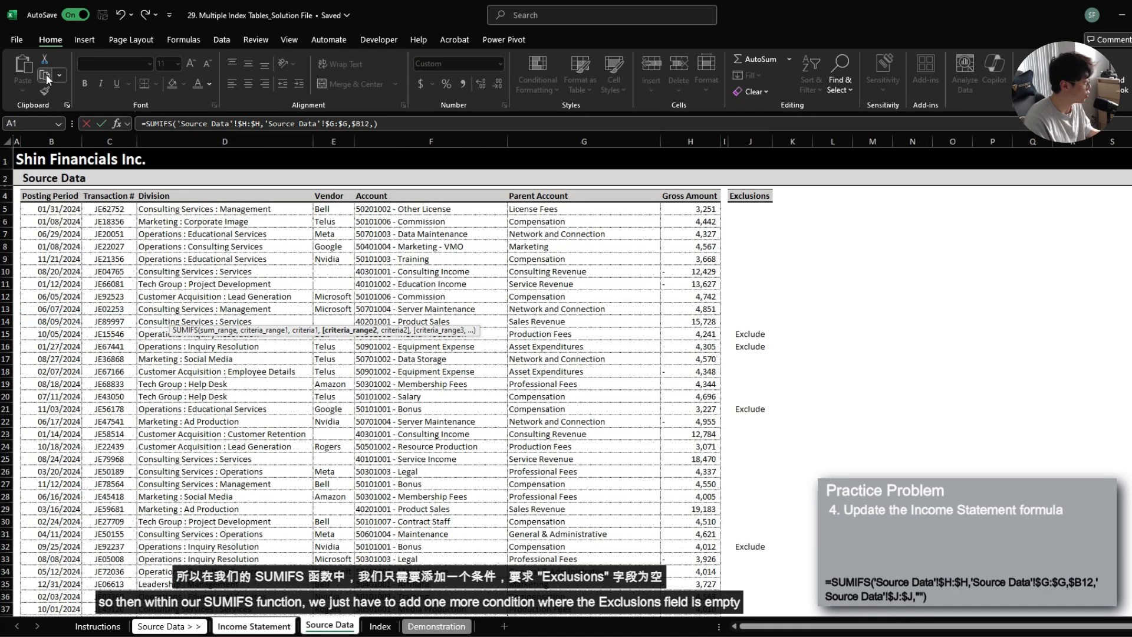
click(763, 242)
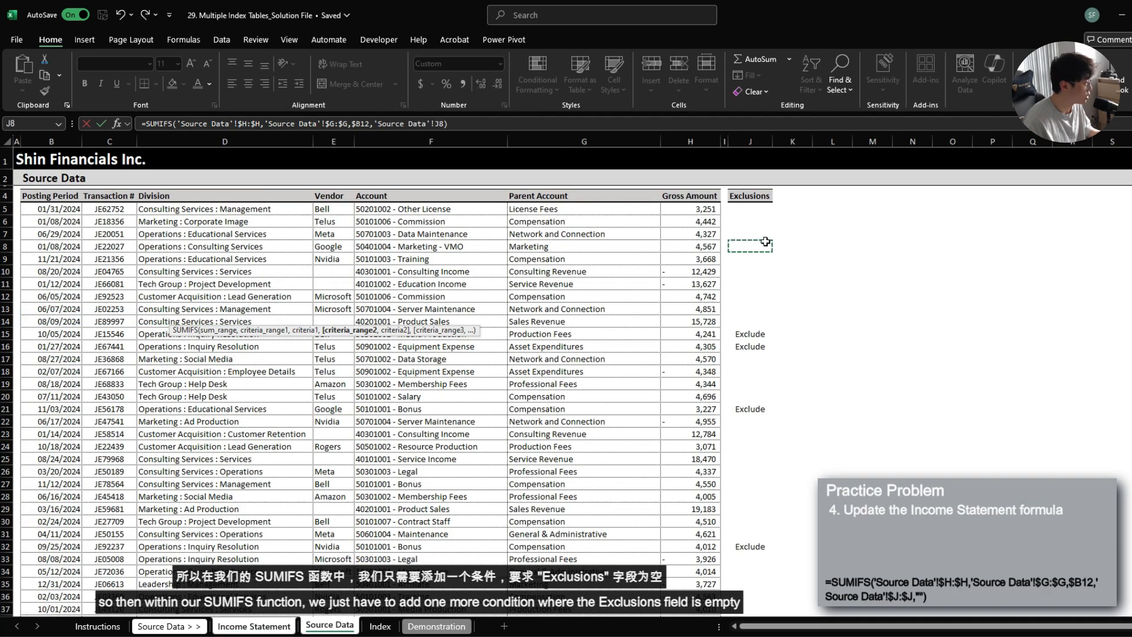
key(ctrl+space)
text(,)
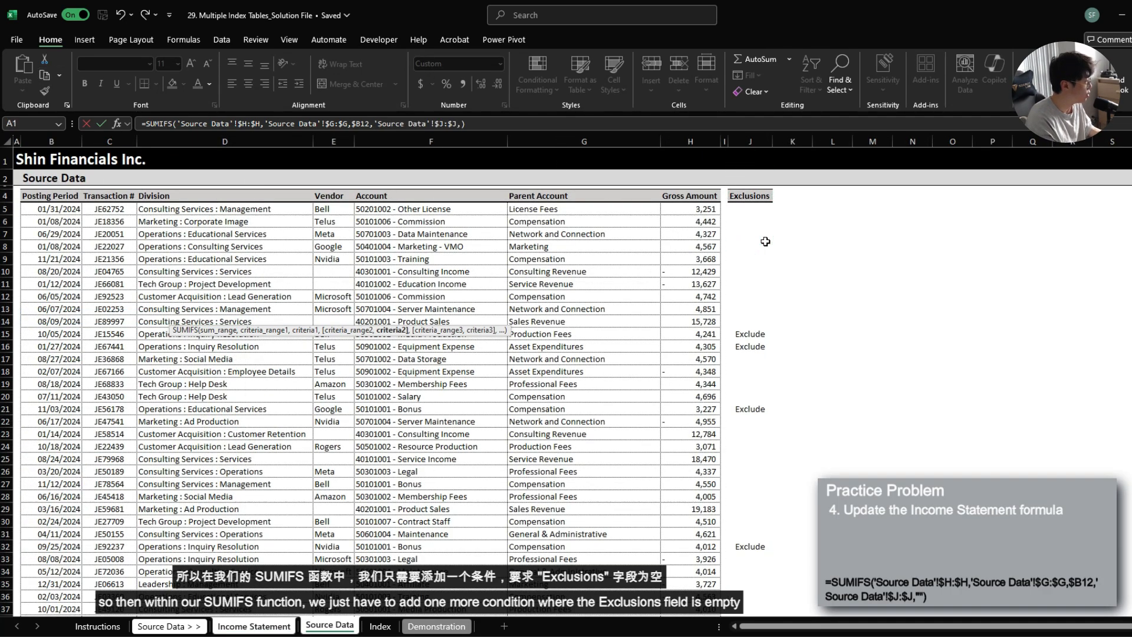
key(Return)
Copy the updated SUMIFS formula from C12 down to C15 for the remaining revenue accounts
key(Up)
key(ctrl+c)
key(shift+Down)
key(shift+Down)
key(shift+Down)
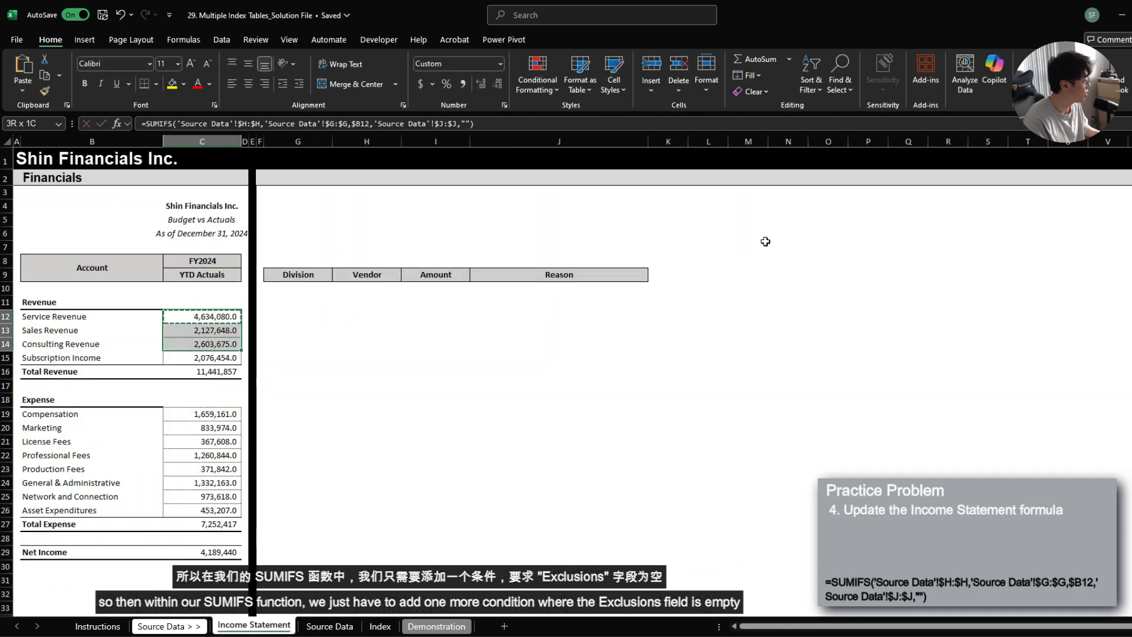
key(ctrl+v)
Paste the updated SUMIFS formula into the expense accounts in C19:C26
key(ctrl+Down)
key(ctrl+Down)
key(ctrl+shift+Down)
key(shift+Up)
key(ctrl+v)
key(Down)
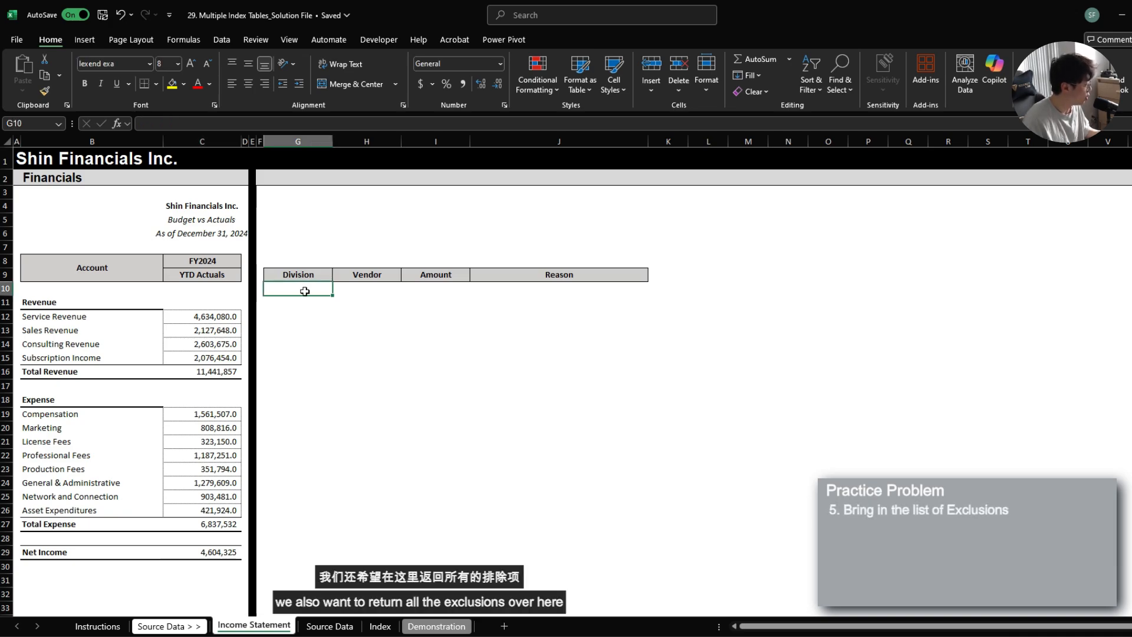
Return the Index table's Division field in the exclusions list by entering =Index[Division] in G10 of the Income Statement sheet
drag(305, 291, 527, 497)
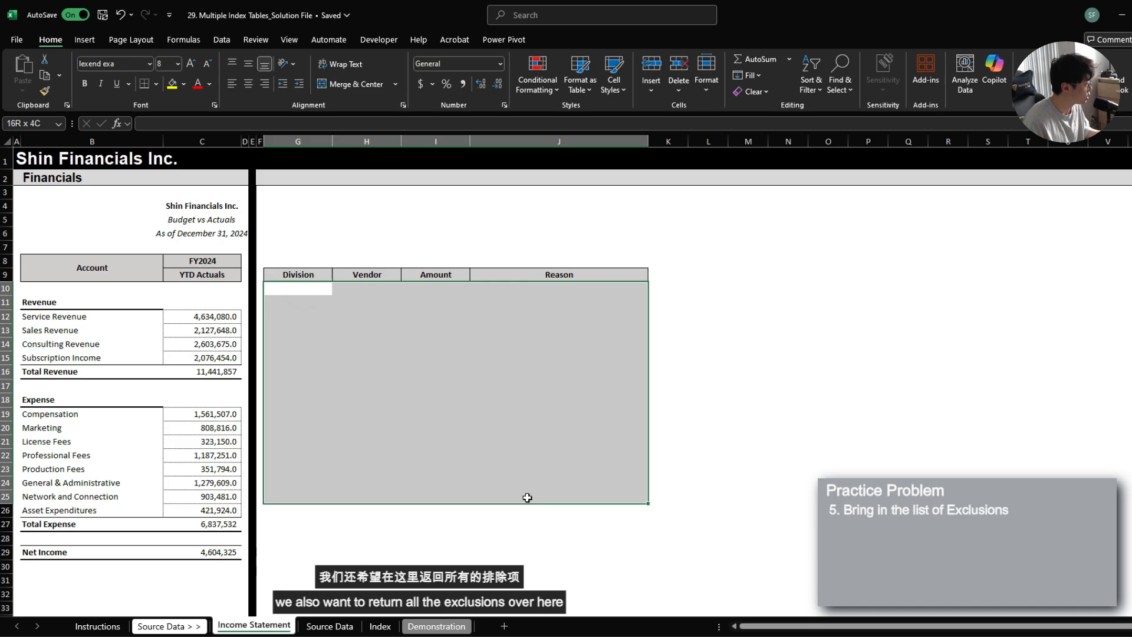
click(300, 291)
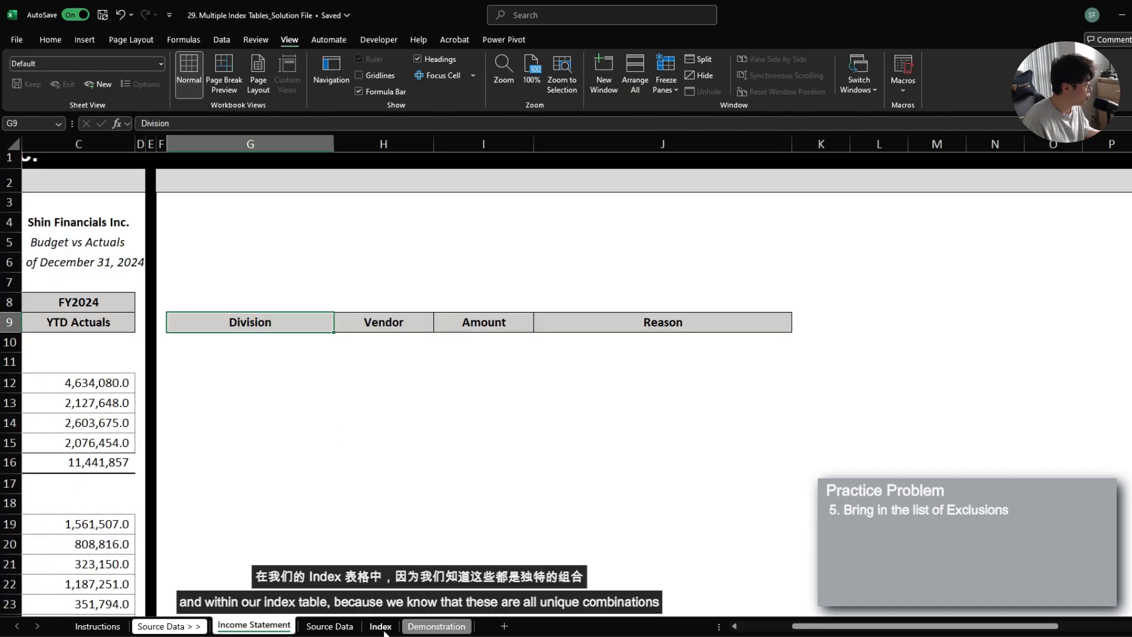
click(381, 627)
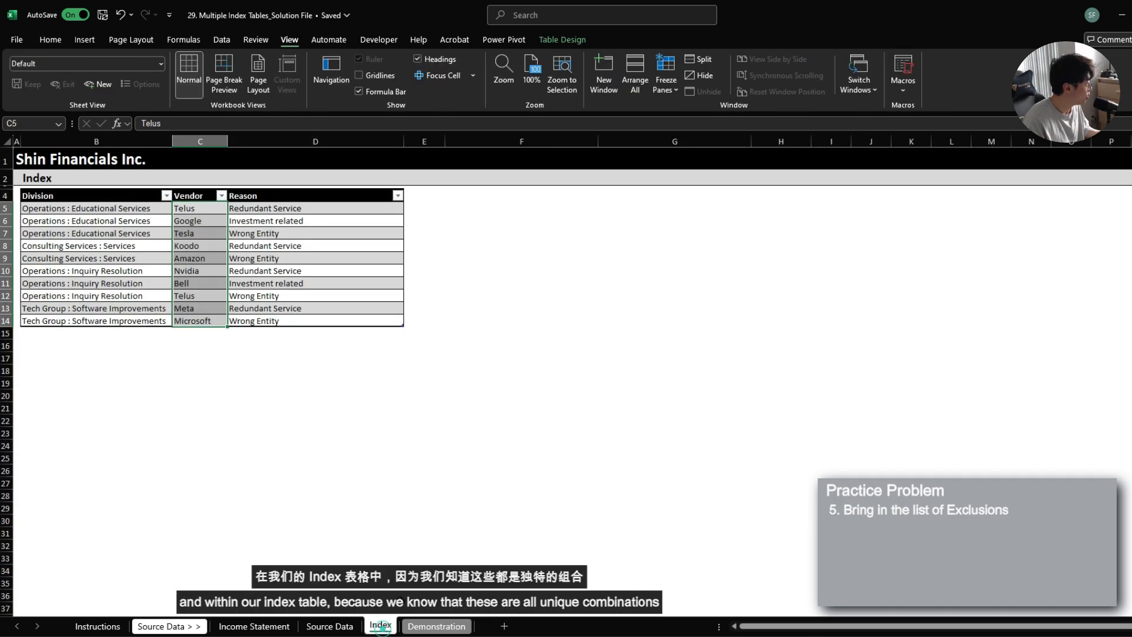
drag(120, 210, 205, 312)
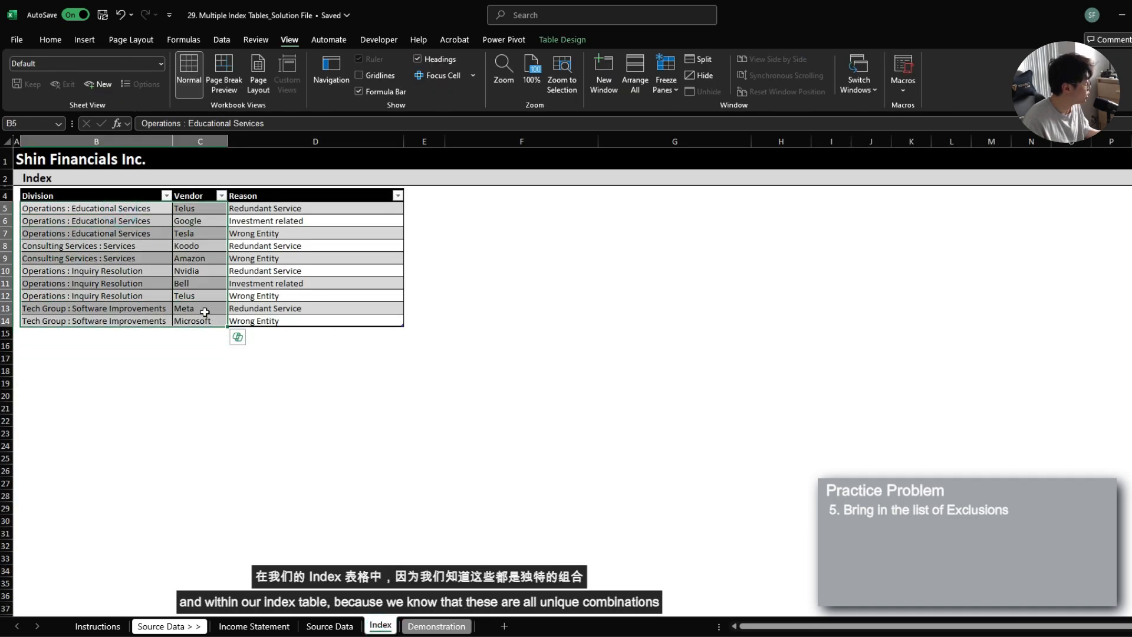
click(270, 632)
click(252, 356)
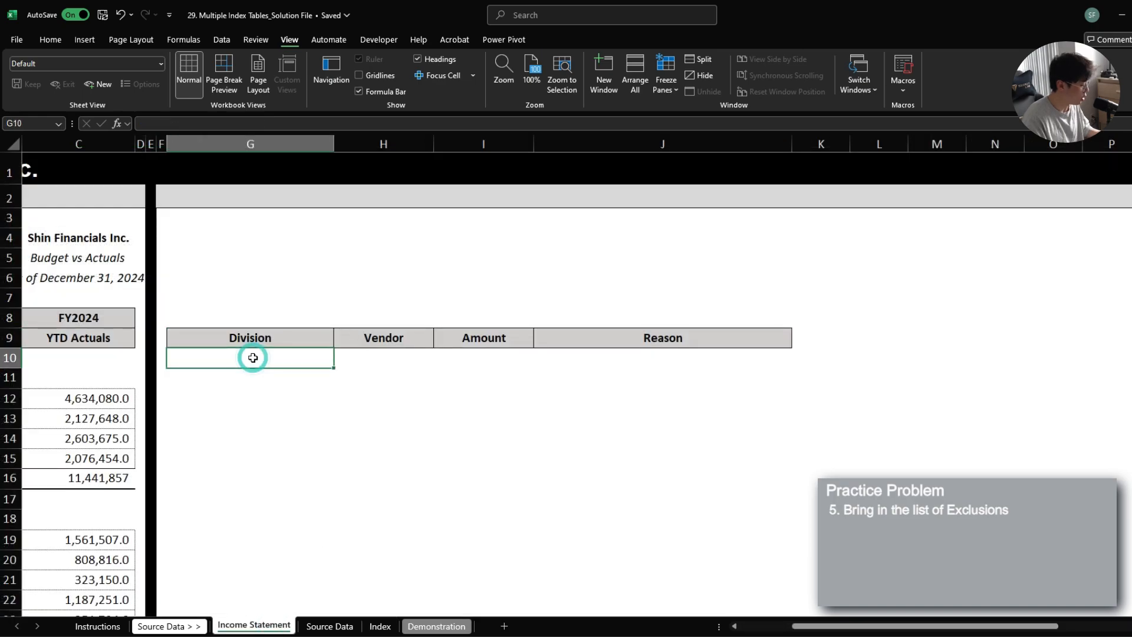
text(=)
key(ctrl+Page_Down)
key(ctrl+Page_Down)
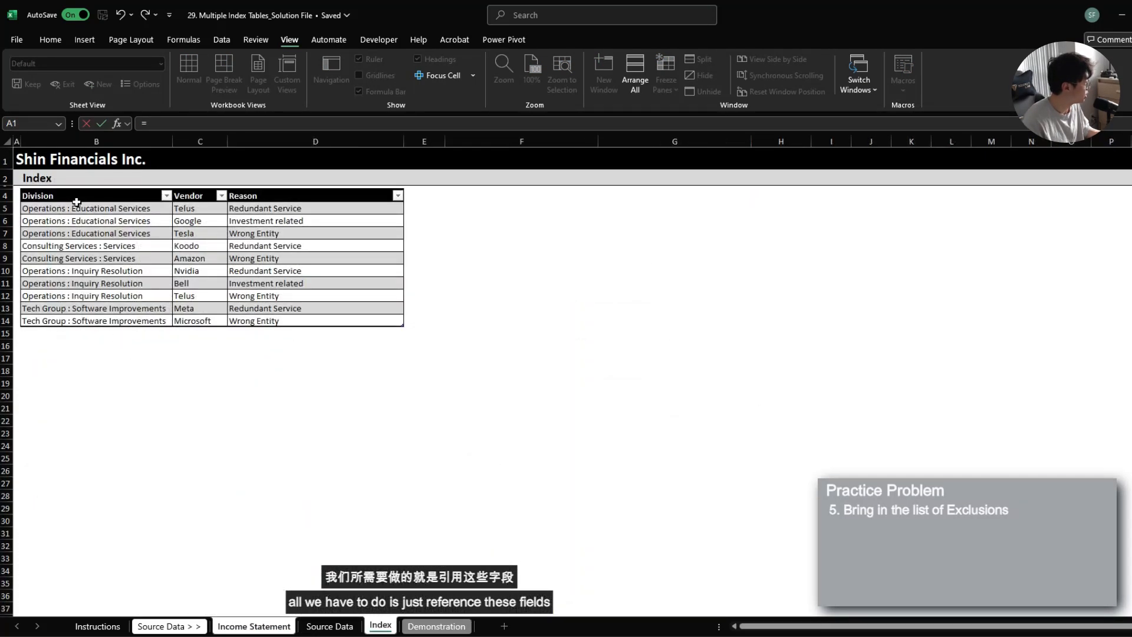
drag(77, 208, 97, 317)
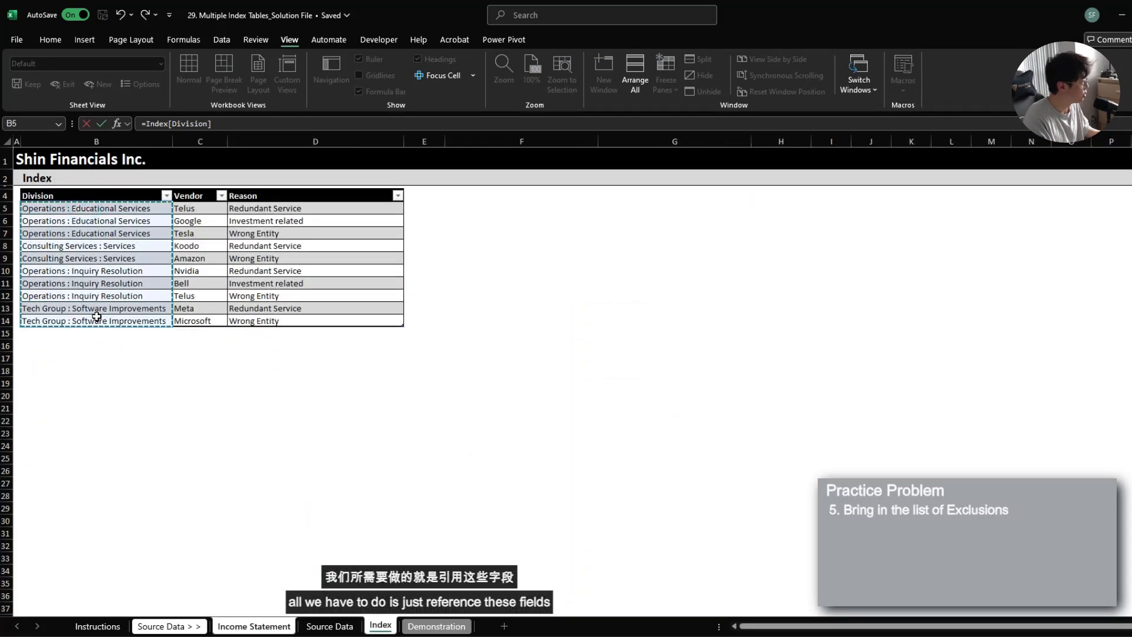
key(Return)
Copy the G10 formula to H10 and change its field so it reads =Index[Vendor]
key(Up)
key(ctrl+c)
key(Right)
key(ctrl+v)
key(F2)
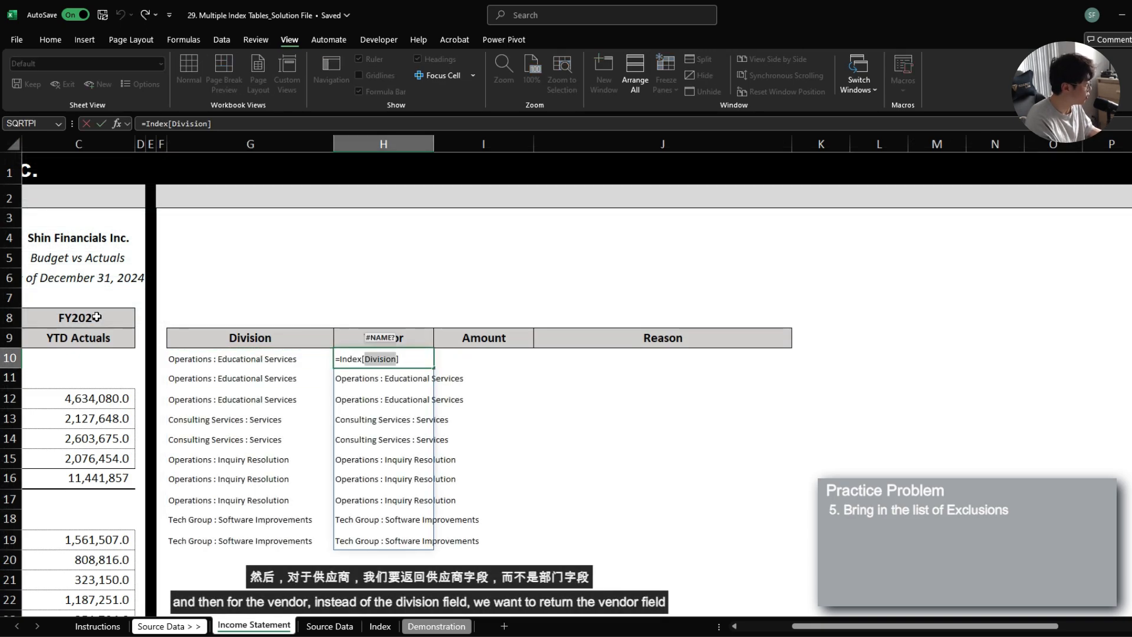
text(Vendor)
key(Return)
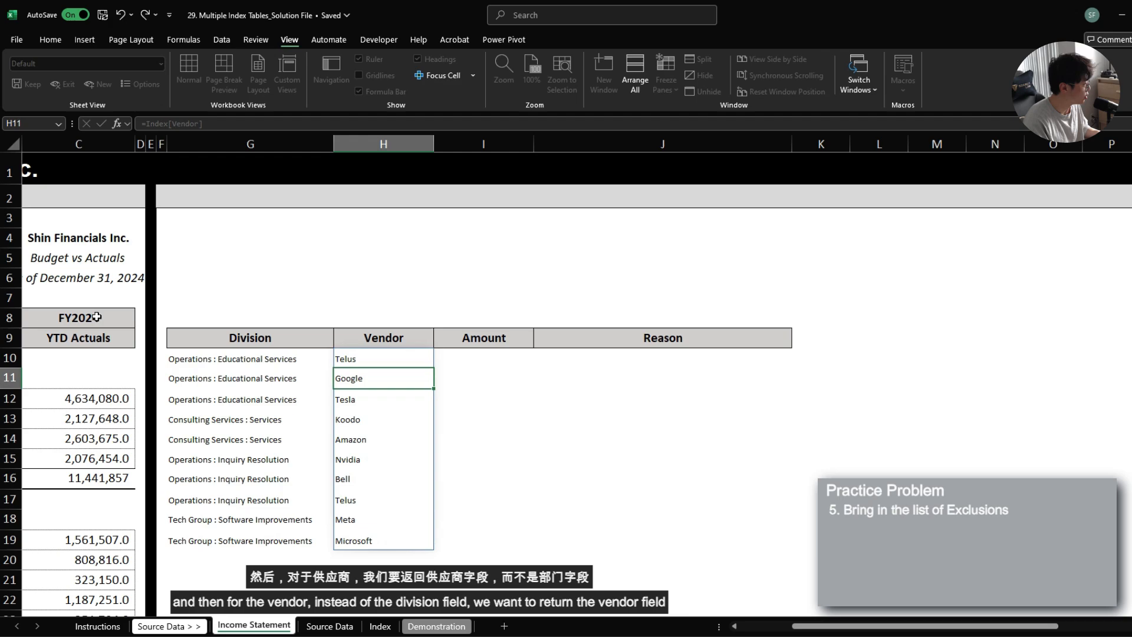
Copy the Vendor formula from H10 to J10 and change its field so it reads =Index[Reason]
key(Up)
key(ctrl+c)
key(Right)
key(Right)
key(ctrl+v)
key(F2)
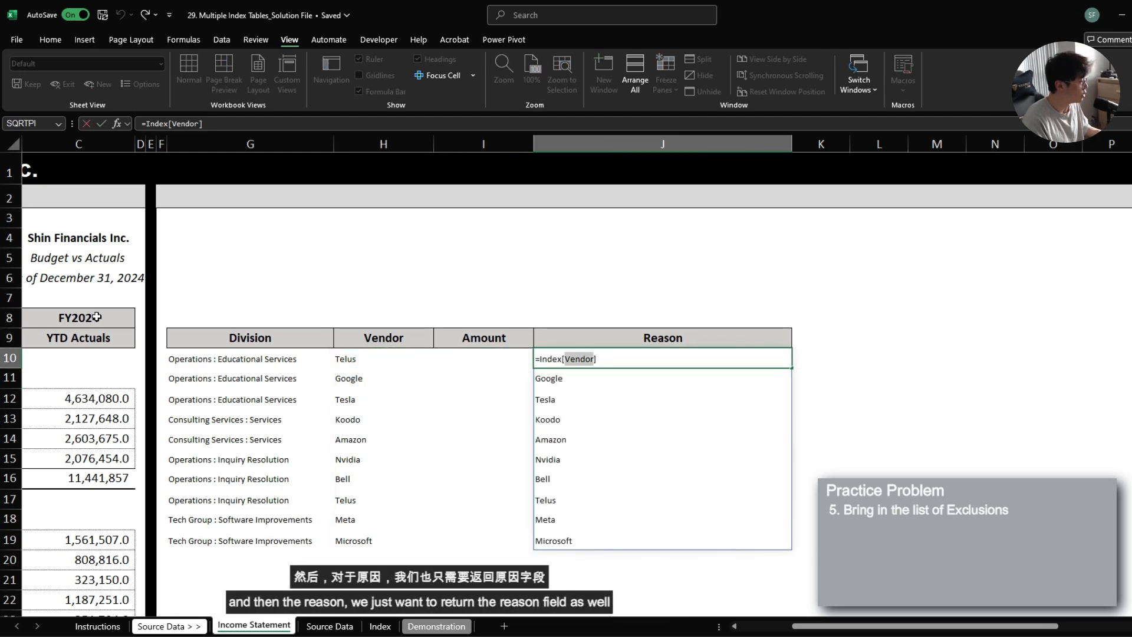
key(Return)
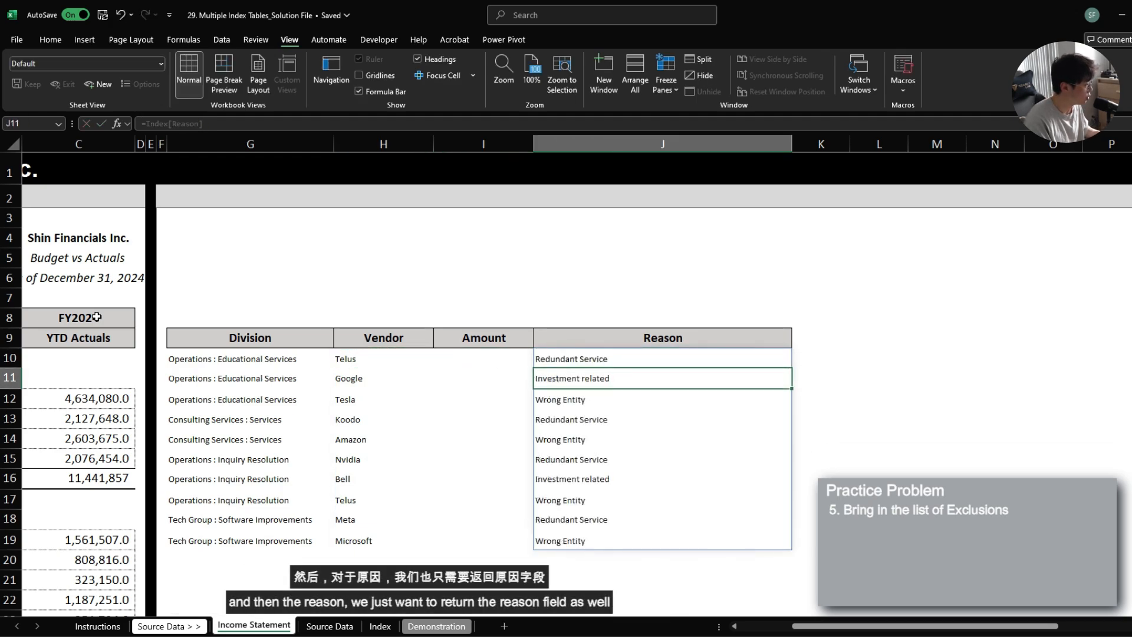
Begin the Amount formula in I10 with SUMIFS, using 'Source Data'!$H:$H as the sum range
key(Up)
key(Left)
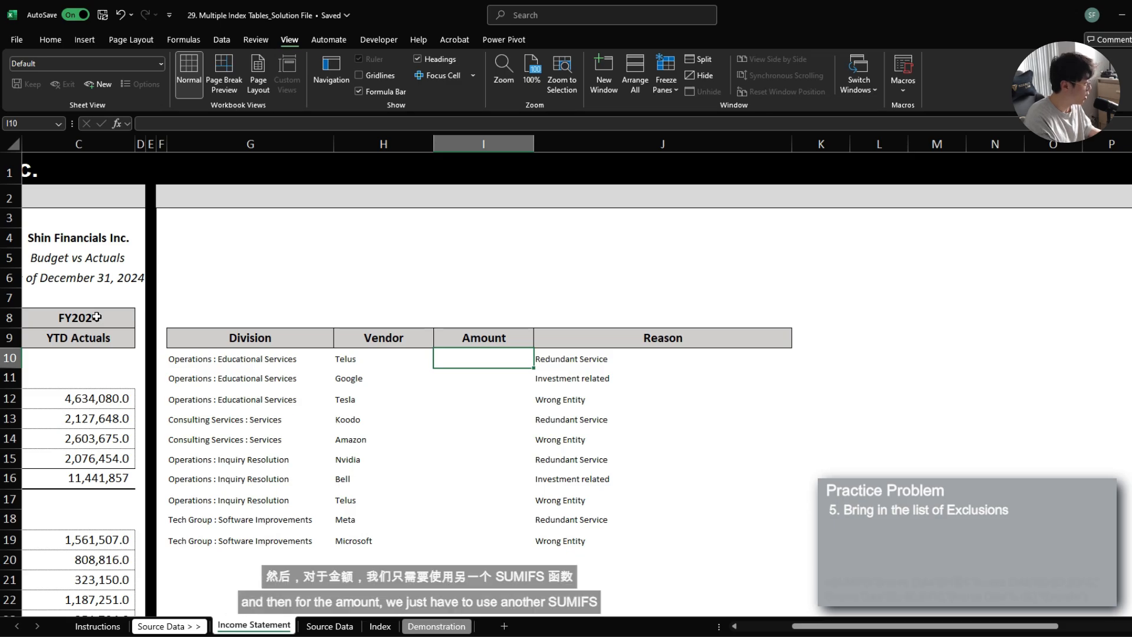
text(=sumifs)
key(Tab)
key(ctrl+Page_Down)
key(ctrl+Page_Down)
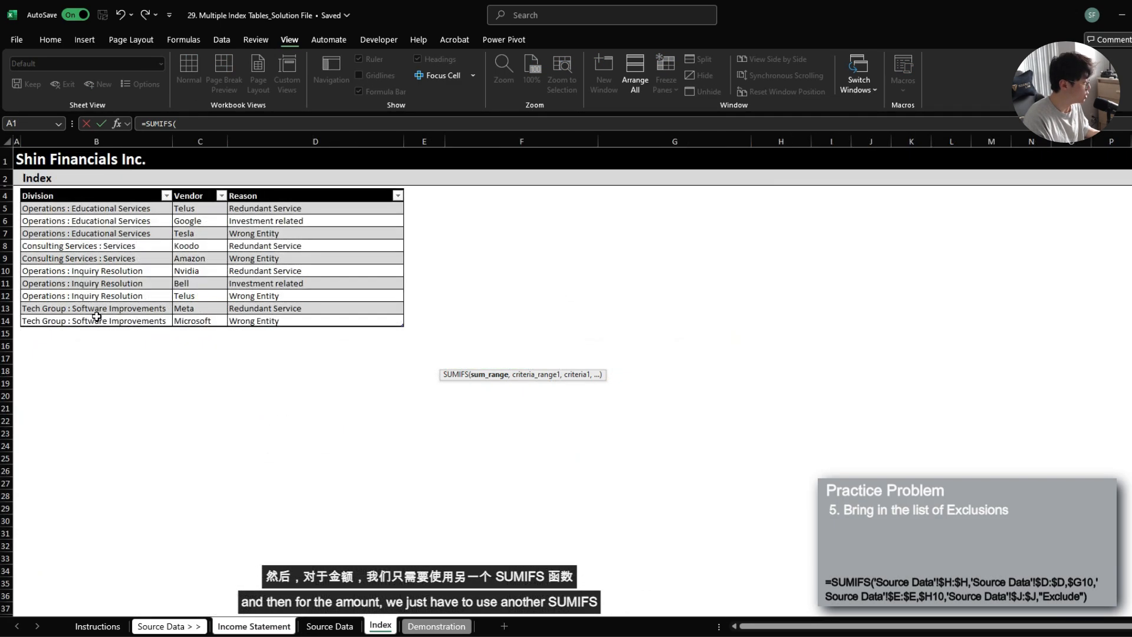
key(ctrl+Page_Up)
key(Right)
key(Right)
key(Right)
key(ctrl+space)
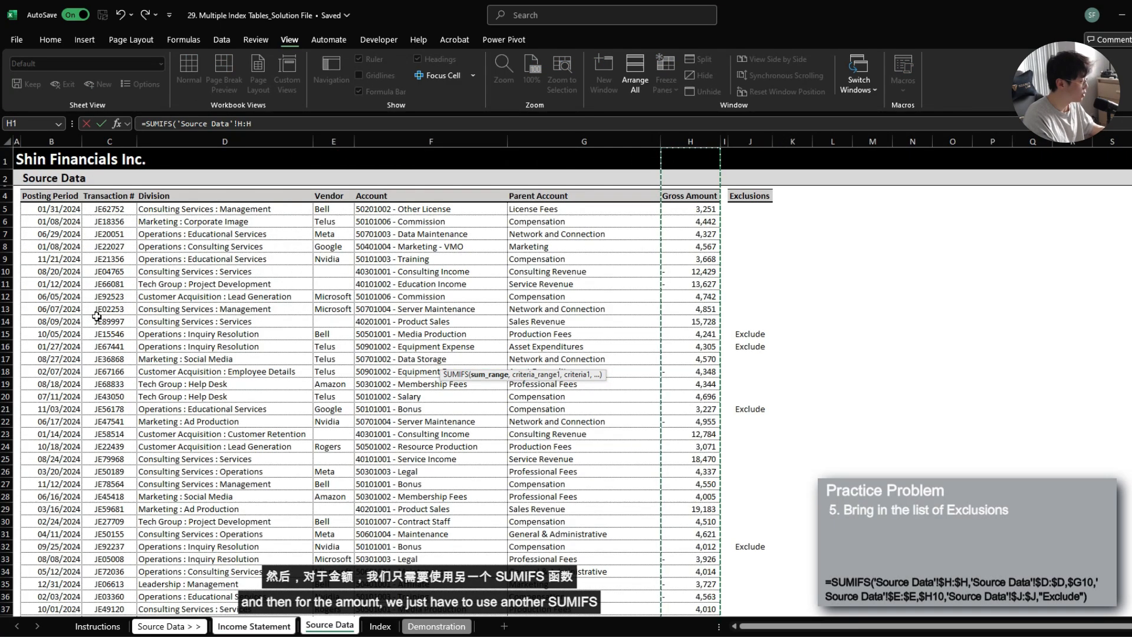
key(F4)
text(,)
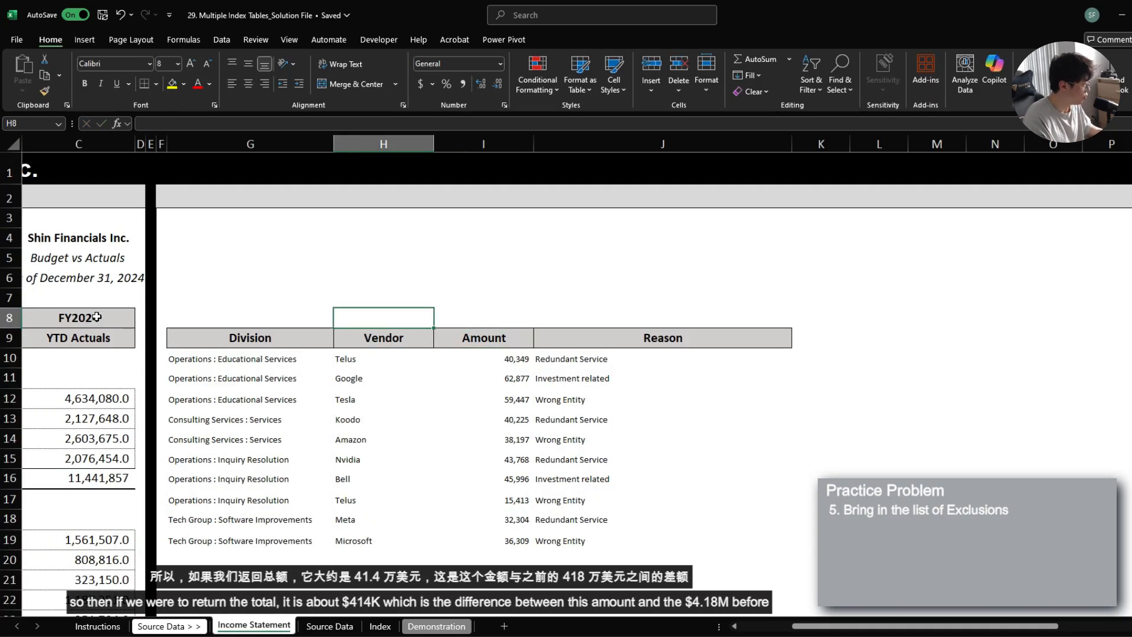
Label H8 as Total: and sum the exclusion amounts in I8 with a SUM over I10:I1048576
text(Total:)
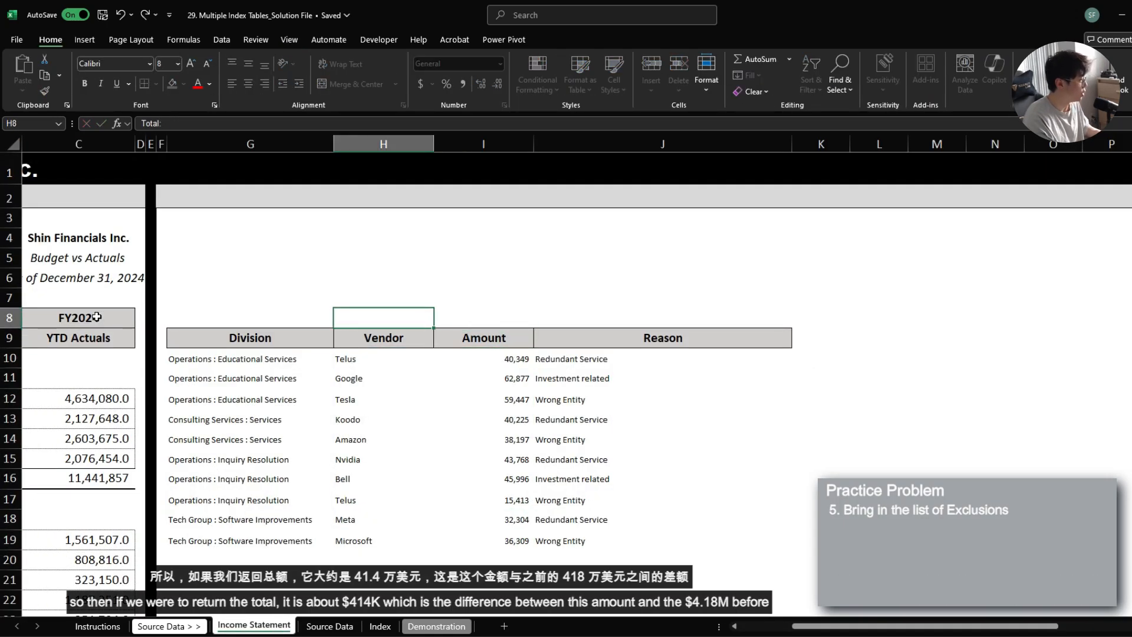
key(Return)
key(Up)
key(Right)
text(=sum()
key(Down)
key(Down)
key(ctrl+shift+Down)
key(ctrl+shift+Down)
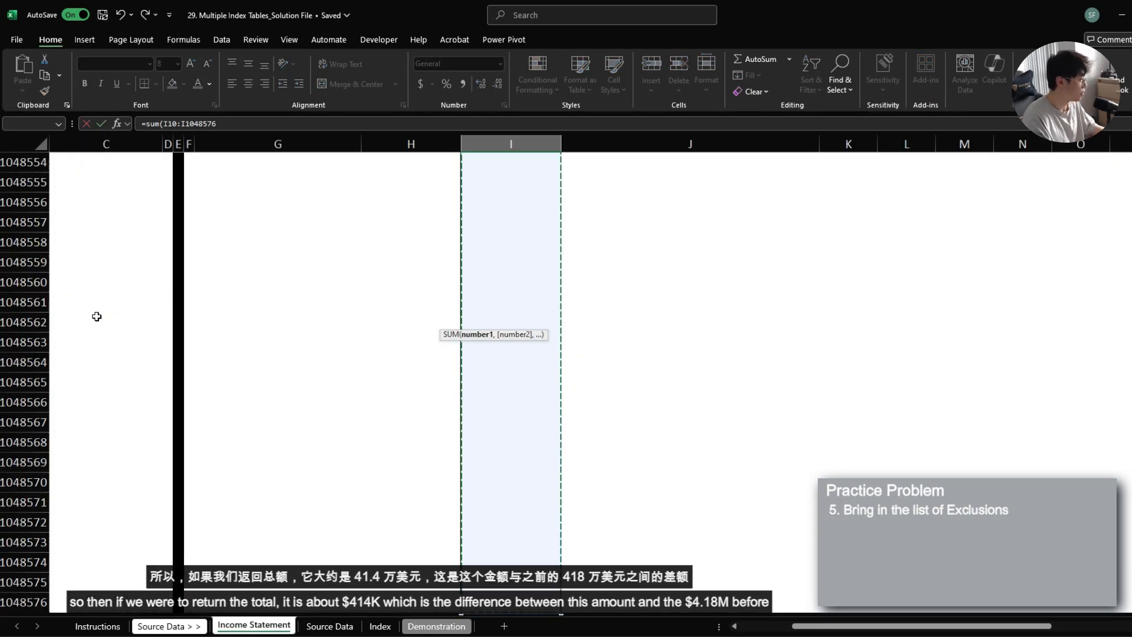
key(Return)
Compare the exclusions total in I8 with the Net Income in C29 of the income statement
key(Up)
key(Left)
key(Left)
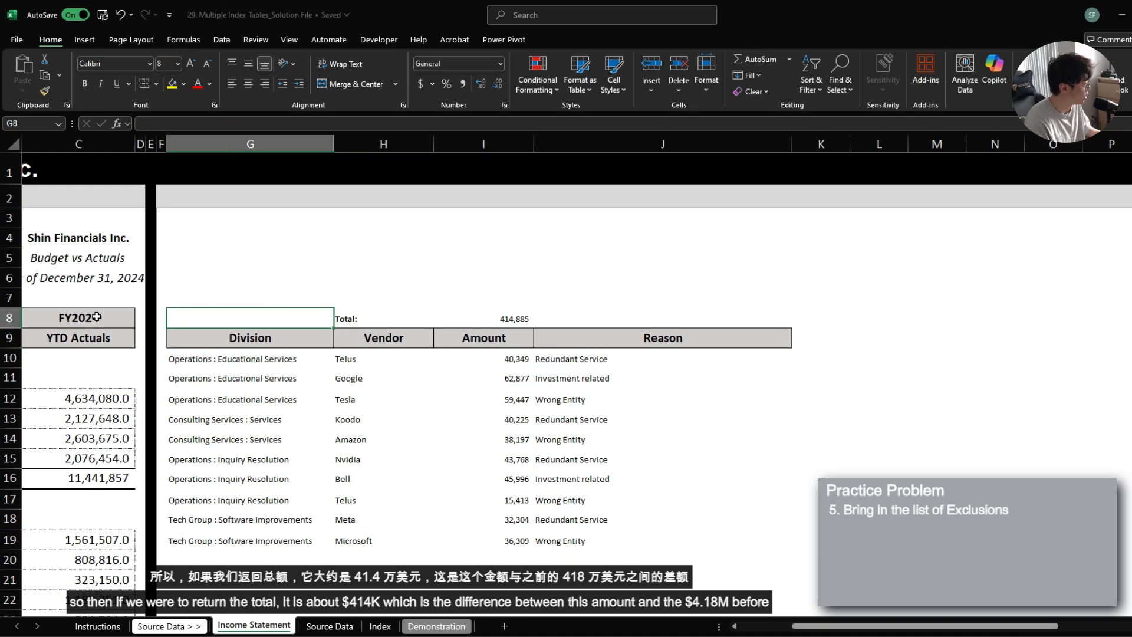
key(Left)
key(Left)
key(Left)
key(Left)
key(Left)
key(Left)
scroll(260, 355, down, 3)
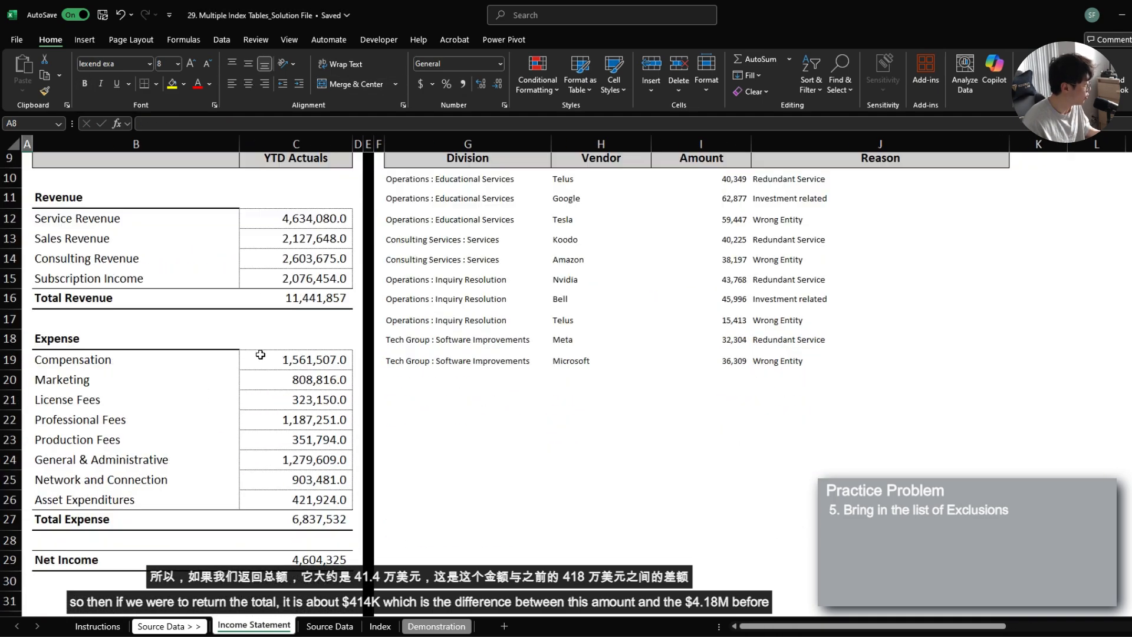
click(319, 557)
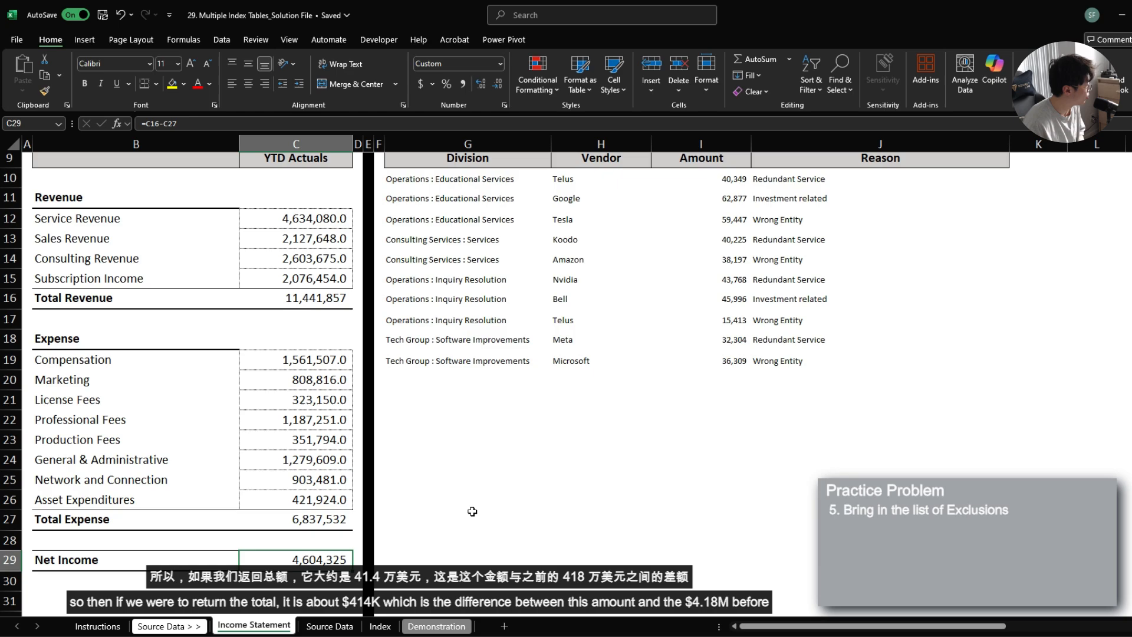
scroll(560, 489, up, 3)
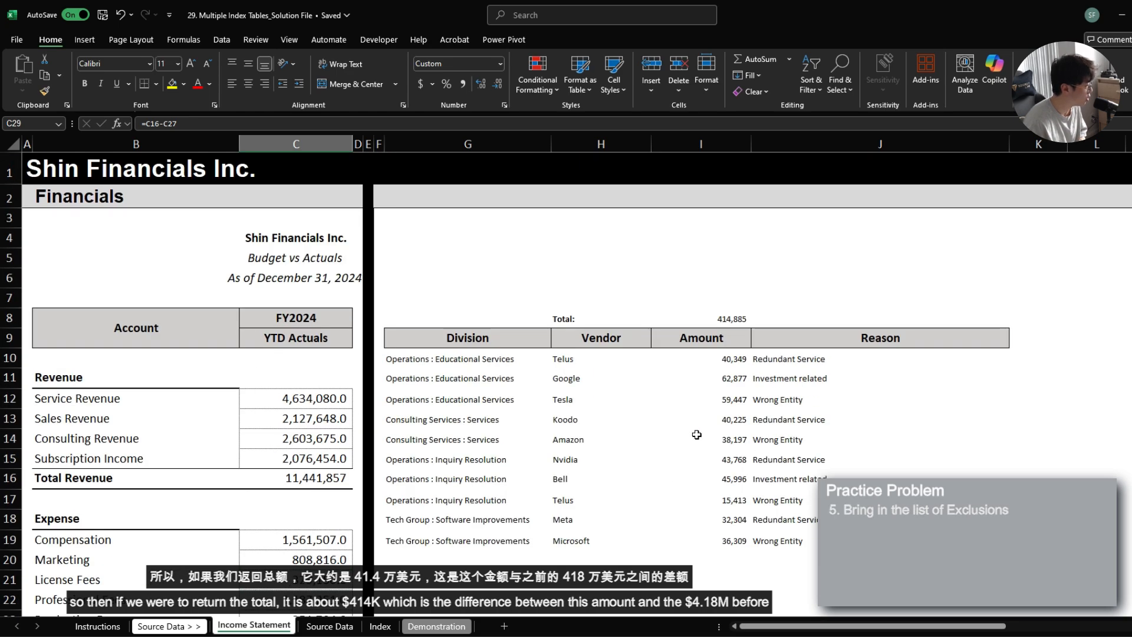
Copy Customer Acquisition : Lead Generation and Rogers from row 24 of Source Data and paste them into row 15 of the Index table
click(386, 627)
drag(96, 332, 352, 331)
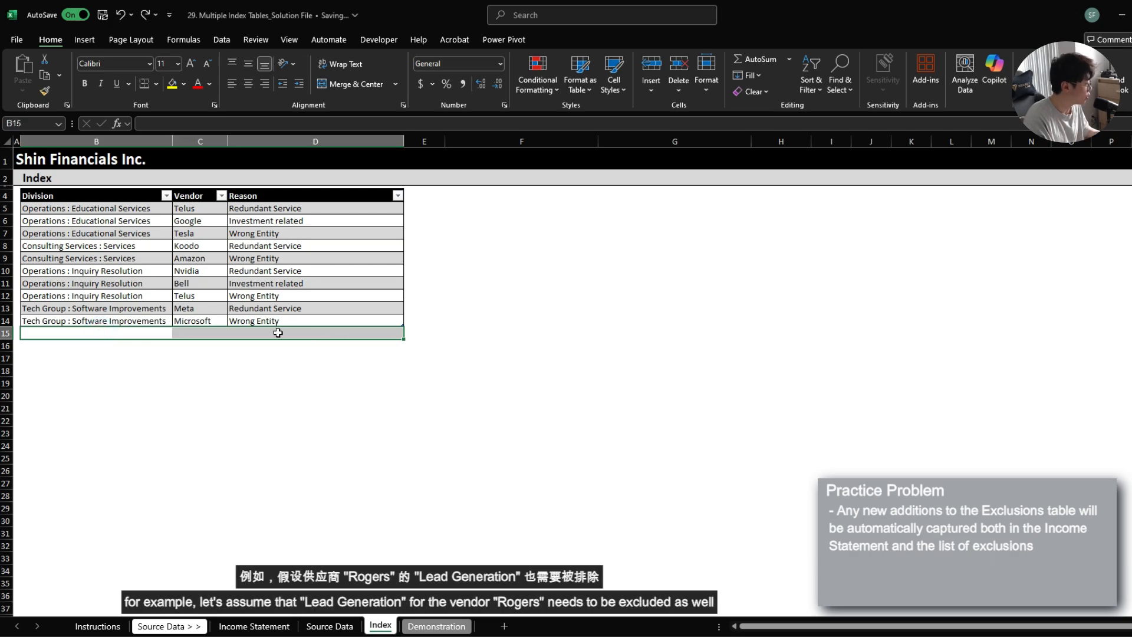
key(ctrl+Page_Up)
key(Left)
key(Right)
key(shift+Right)
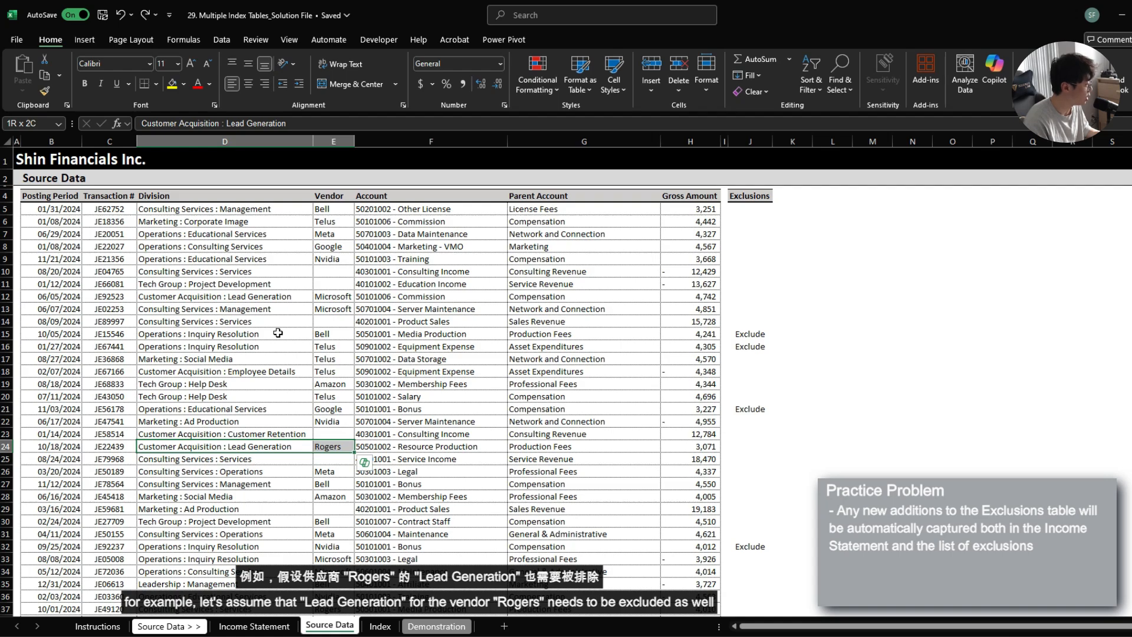
key(ctrl+c)
key(ctrl+Page_Down)
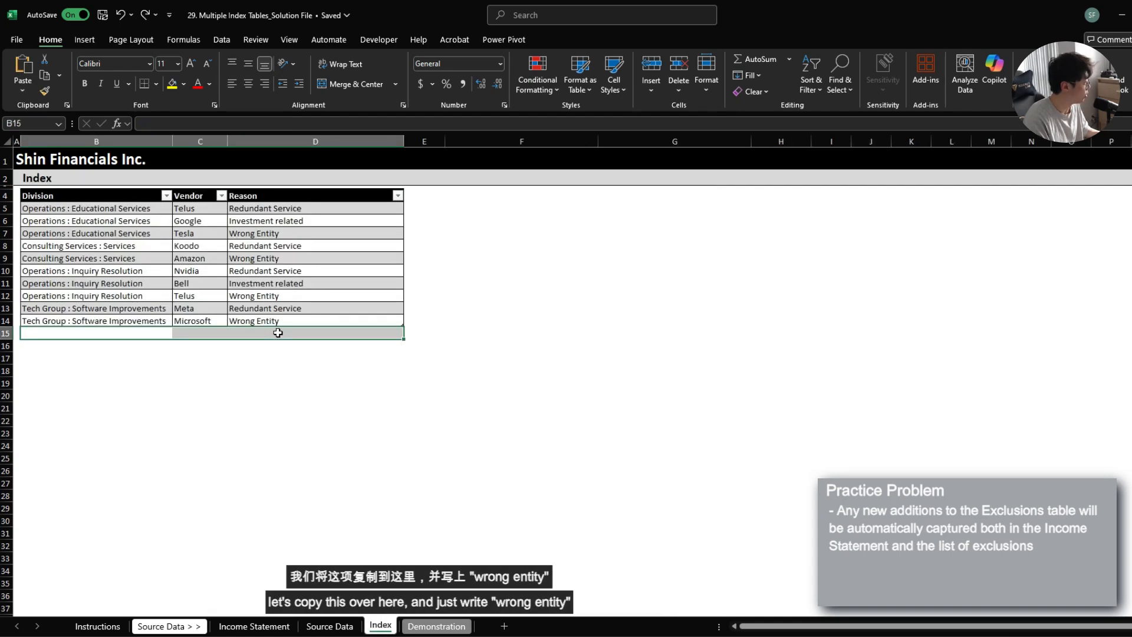
key(ctrl+alt+v)
key(Return)
Copy the reason Wrong Entity from D14 to D15 for the new Rogers entry in the Index table
key(Right)
key(Right)
key(Up)
key(ctrl+c)
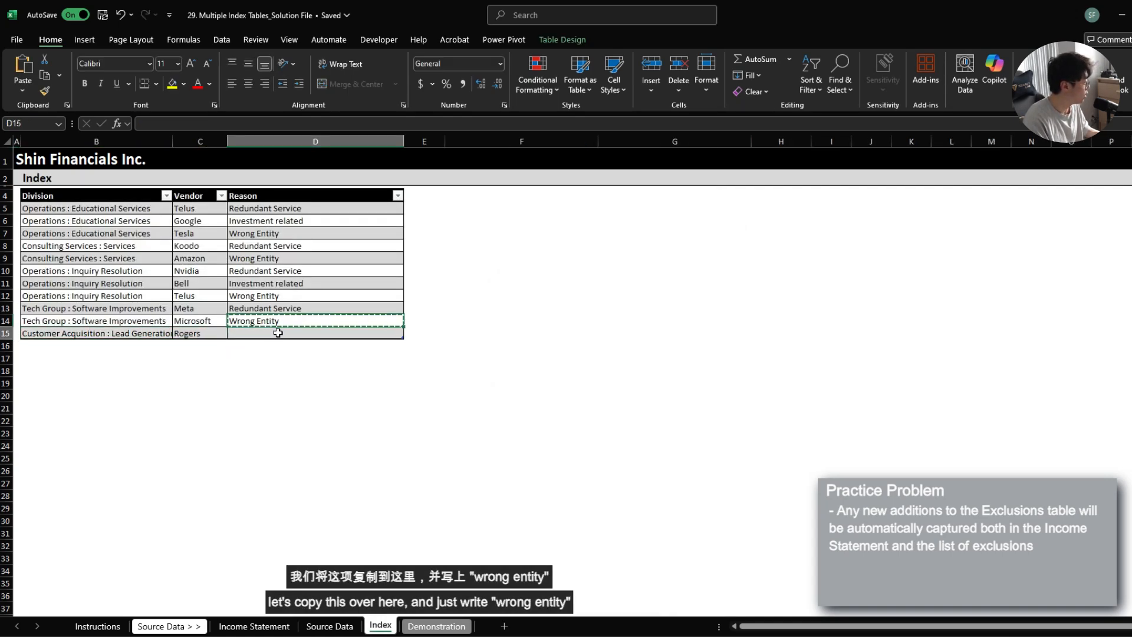
key(Down)
key(ctrl+v)
Check Net Income on the Income Statement sheet and copy the Amount SUMIFS formula from I19 to I20 for the Rogers row
key(ctrl+Page_Up)
key(ctrl+Page_Up)
scroll(476, 454, down, 4)
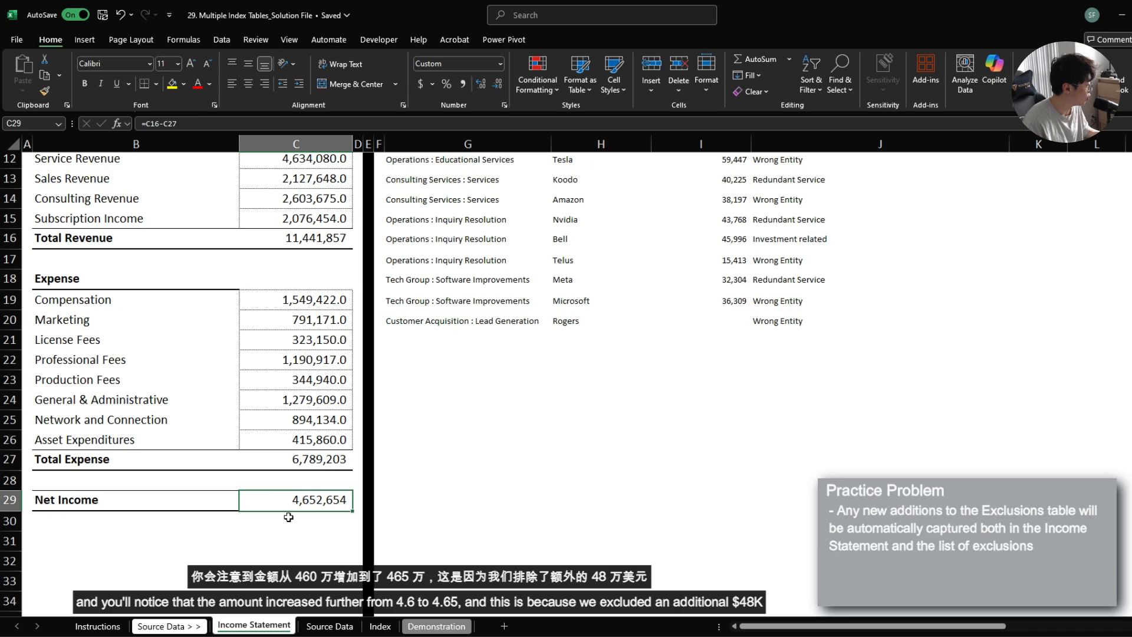
scroll(293, 515, up, 2)
click(713, 421)
key(ctrl+c)
click(722, 441)
key(ctrl+v)
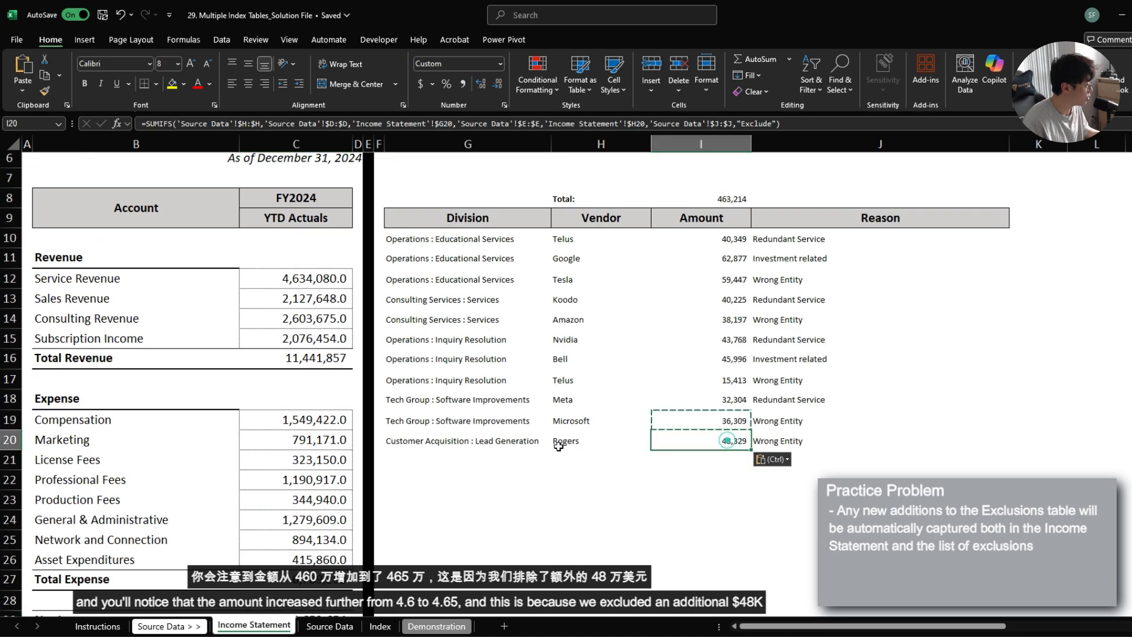
Examine the Rogers exclusion in row 20 and compare the exclusions list with the Division field of the Index table
drag(491, 446, 779, 444)
click(740, 443)
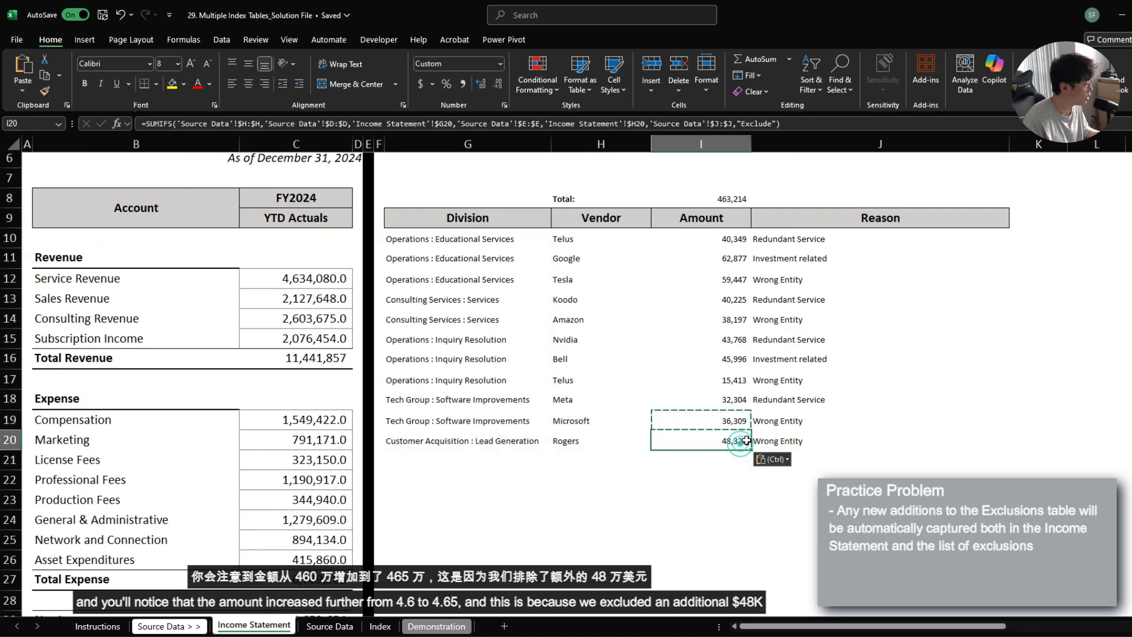
mouse_move(448, 239)
mouse_down()
mouse_move(766, 306)
mouse_move(771, 433)
mouse_up()
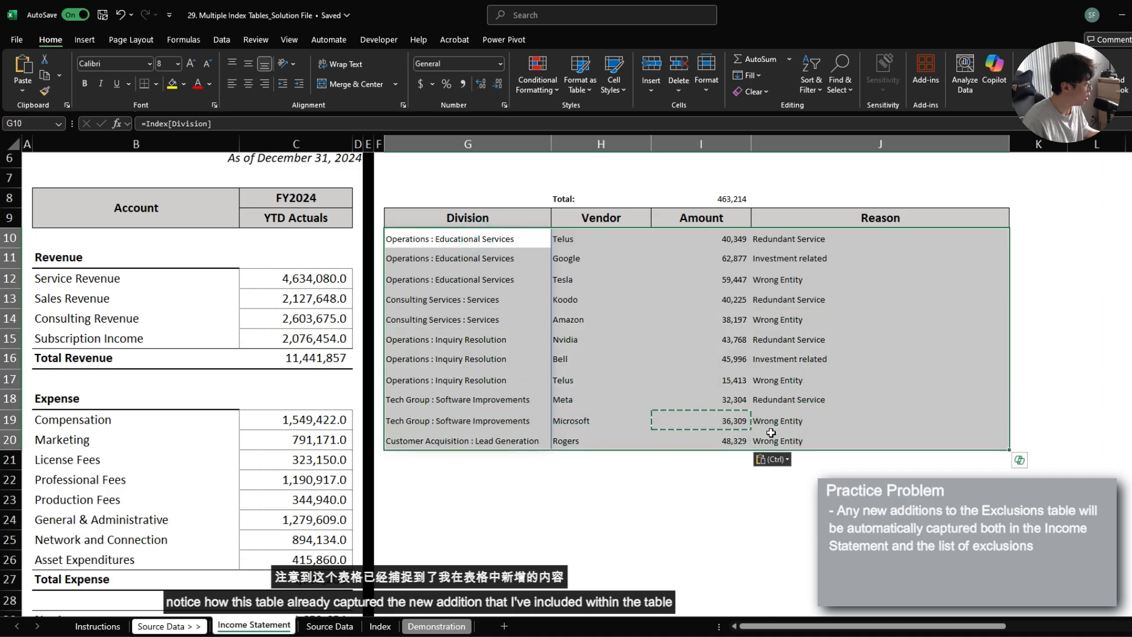
click(474, 446)
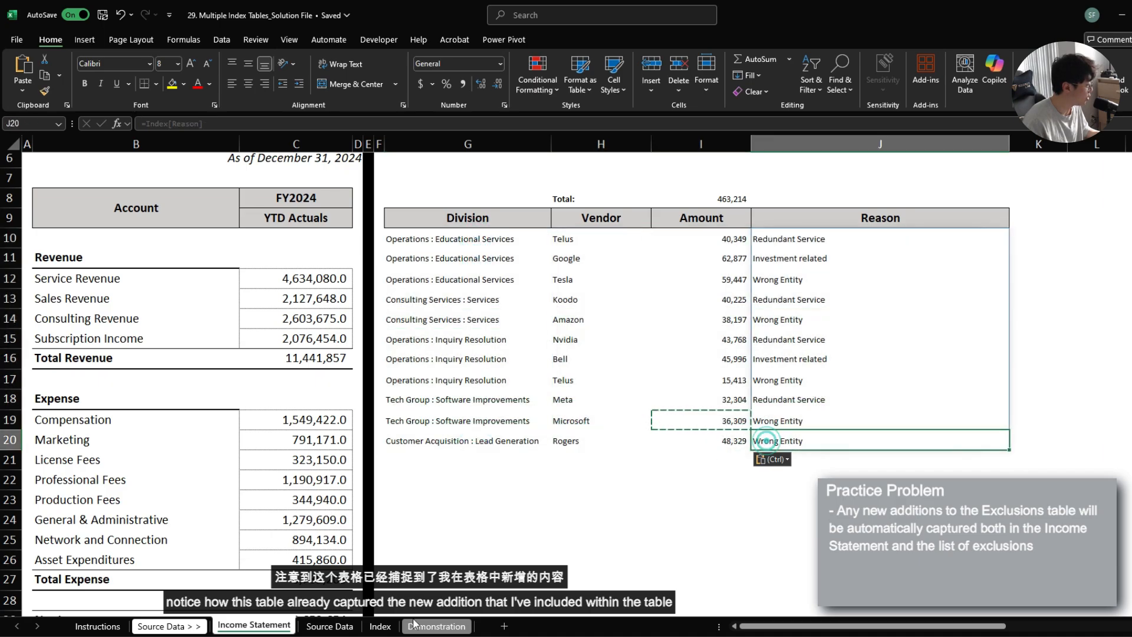
click(344, 624)
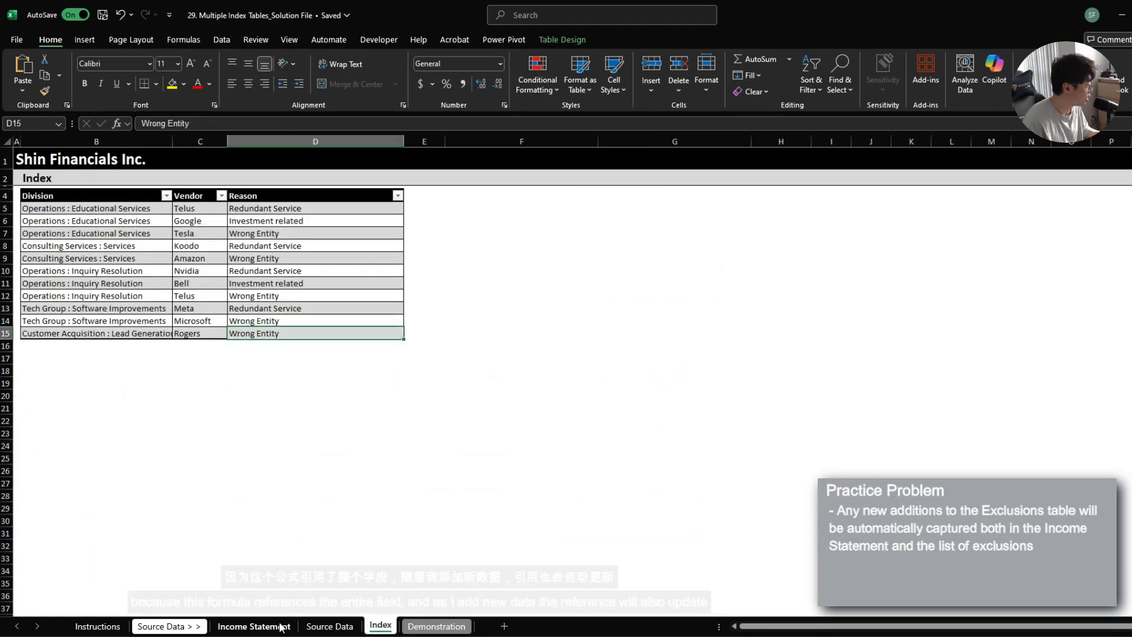
click(254, 626)
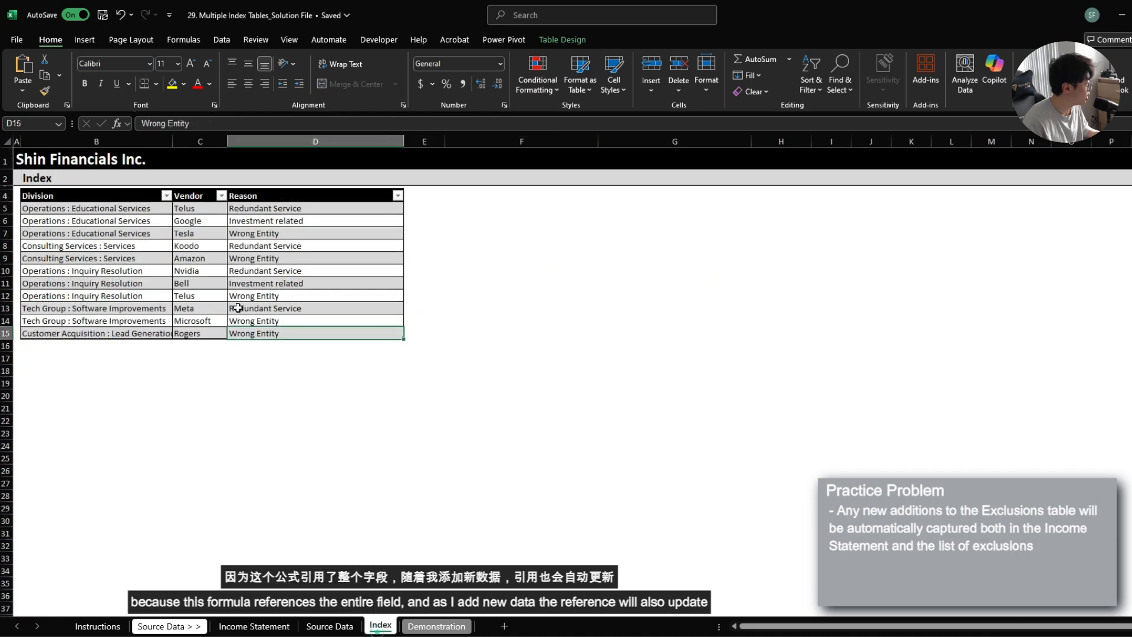
drag(107, 207, 118, 334)
drag(104, 346, 259, 346)
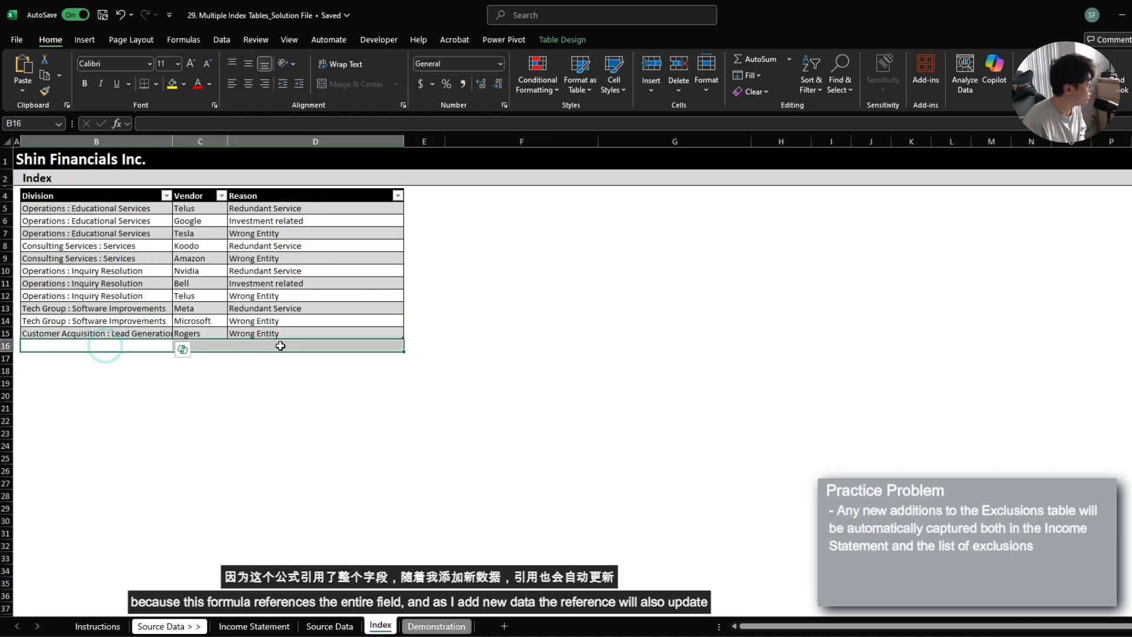
drag(120, 207, 126, 327)
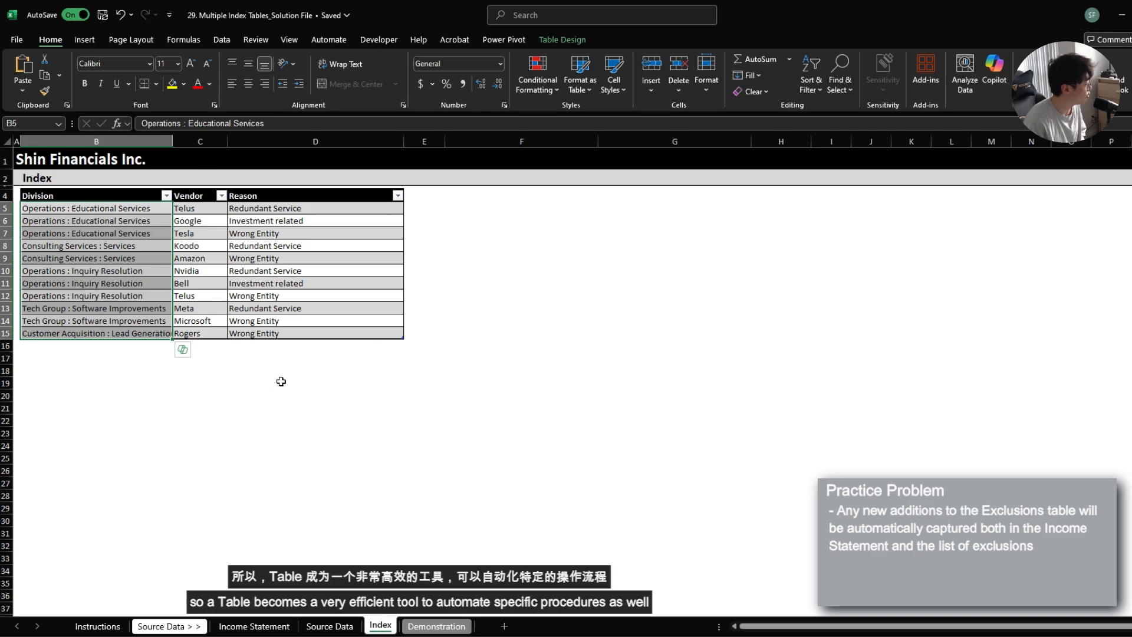
click(284, 629)
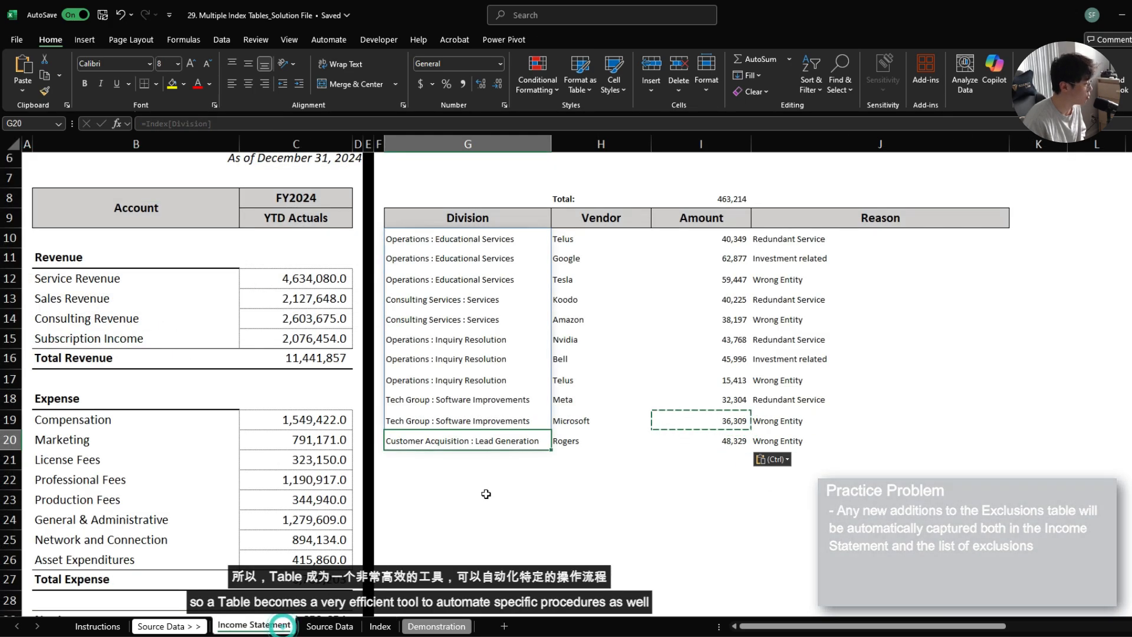
scroll(412, 608, up, 2)
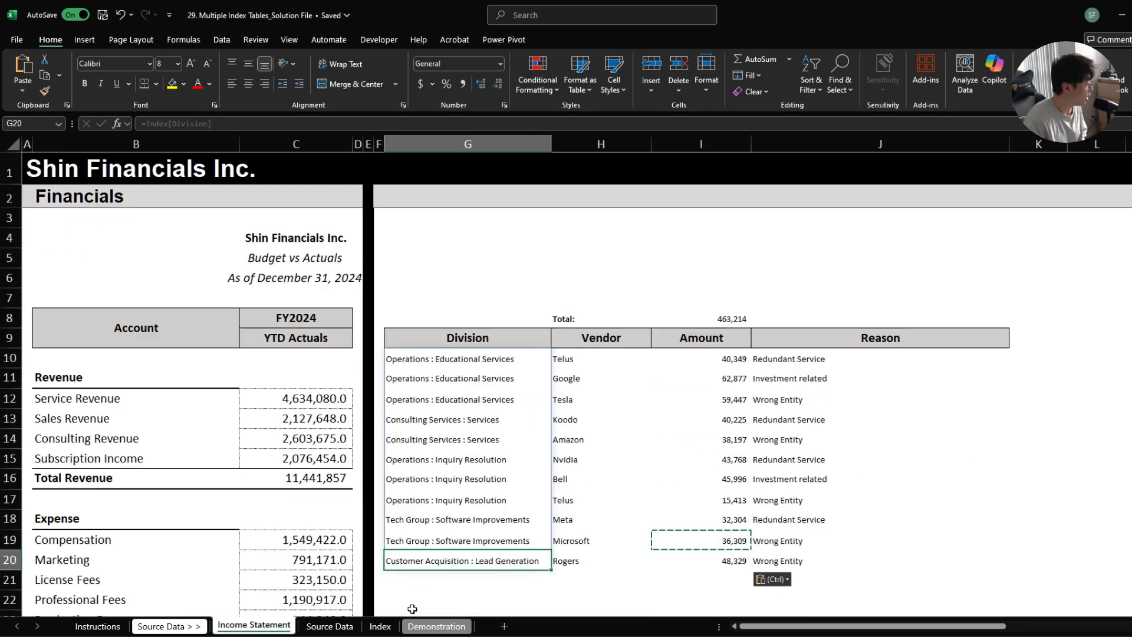
Delete the Customer Acquisition : Lead Generation row for Rogers from the Index table and return to the Income Statement sheet
click(381, 626)
click(131, 335)
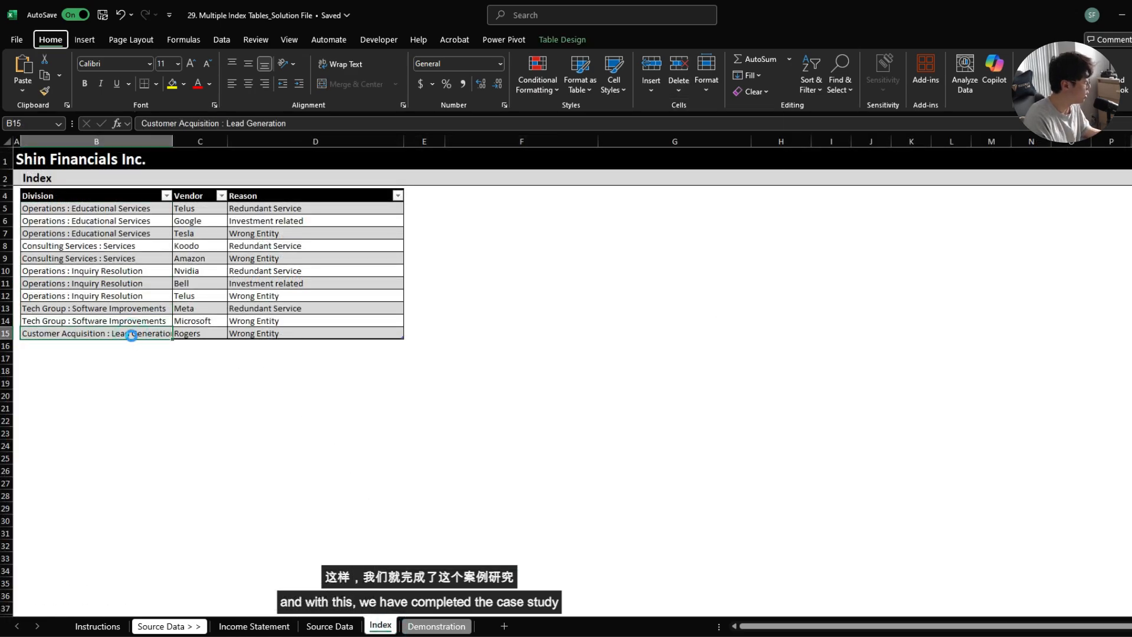
key(ctrl+minus)
key(ctrl+Page_Up)
key(ctrl+Page_Up)
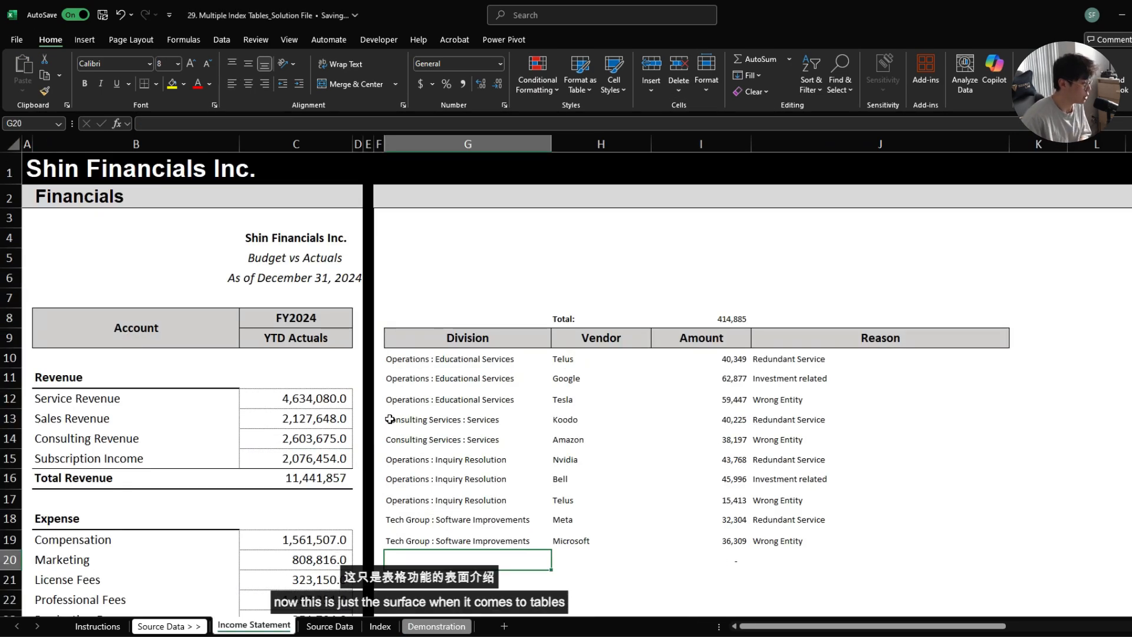